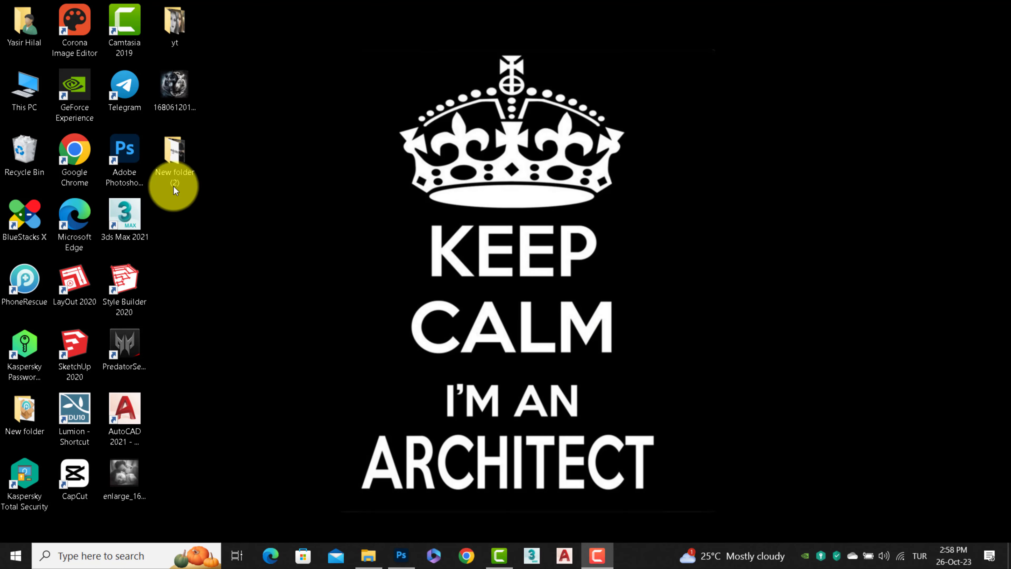
Step: Drag the Adiw9h model photo from File Explorer onto Photoshop to open it
left_click(402, 555)
left_click(368, 555)
left_click(915, 243)
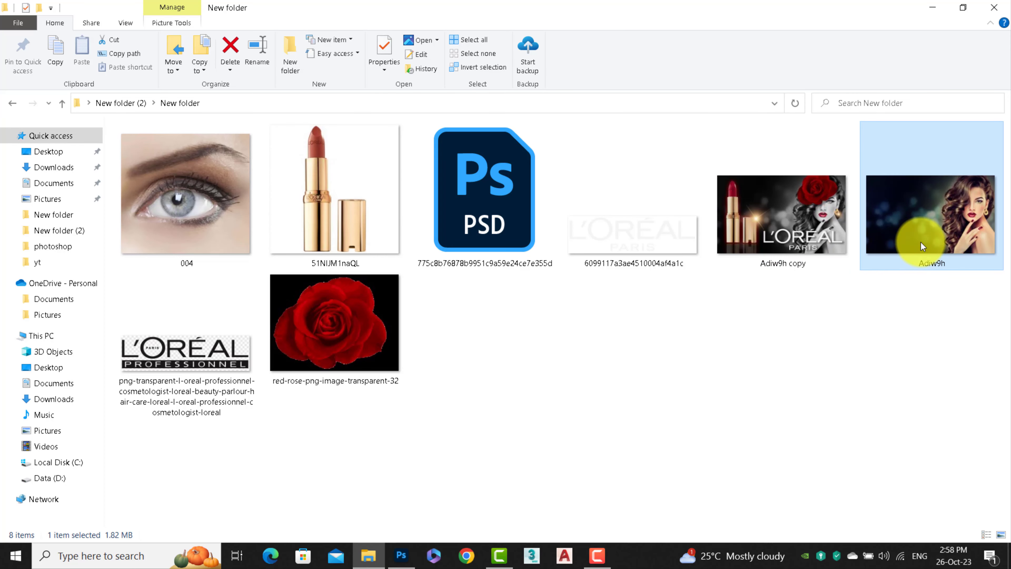
left_click_drag(922, 247, 501, 276)
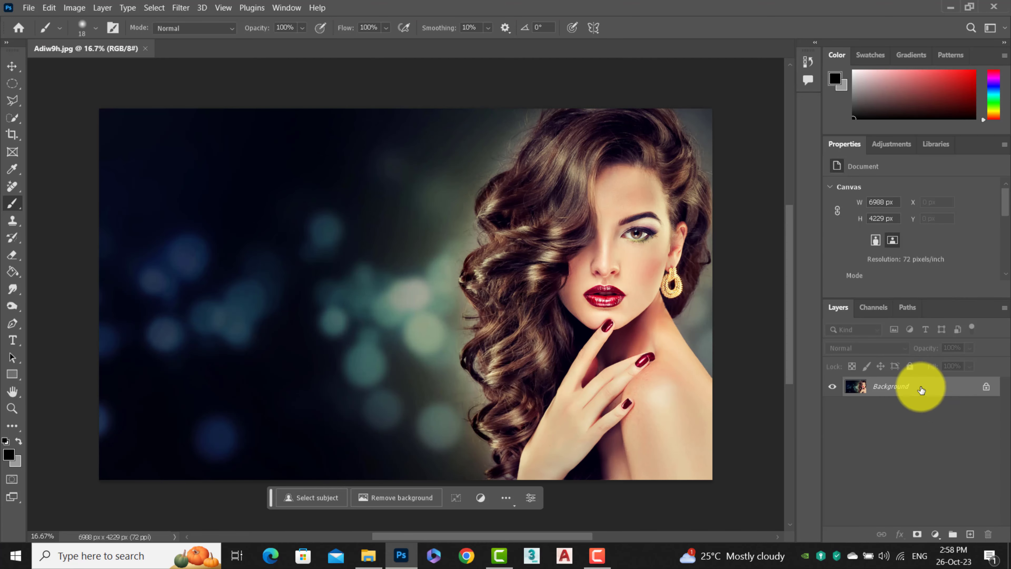
Step: Duplicate the Background and add a black-filled layer in Color mode to make the photo grayscale
right_click(920, 388)
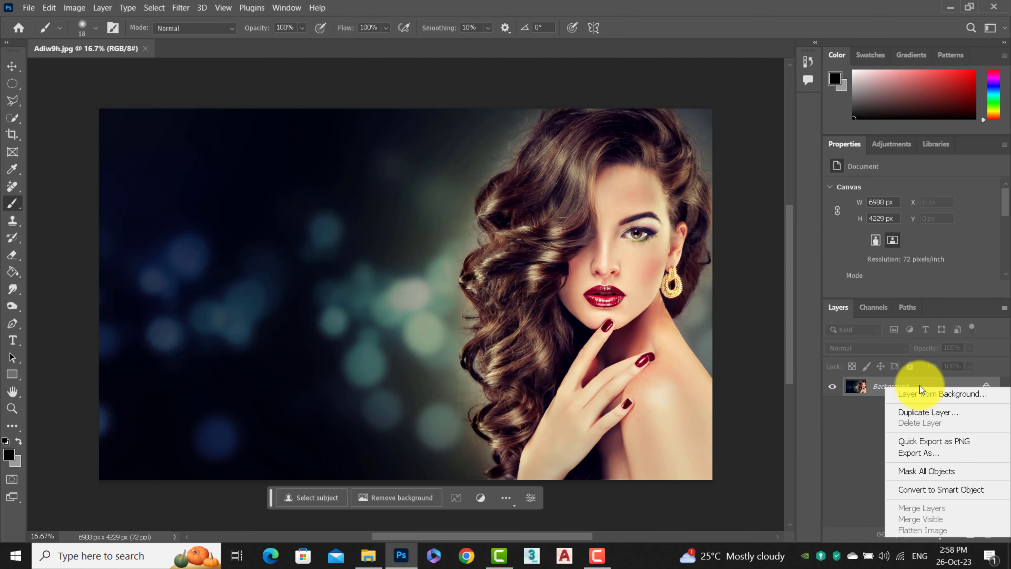
left_click(921, 412)
left_click(611, 146)
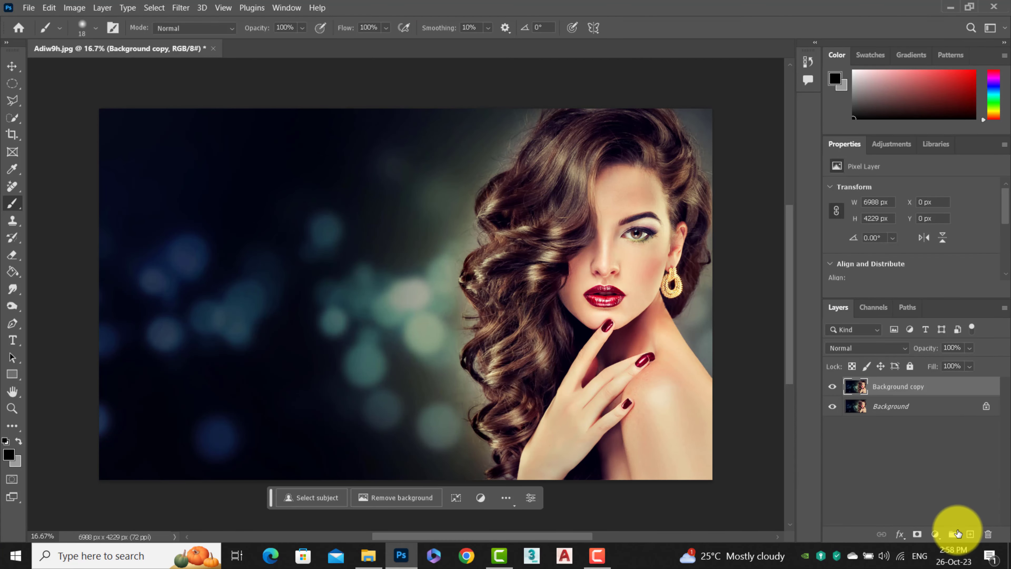
left_click(969, 535)
left_click(13, 272)
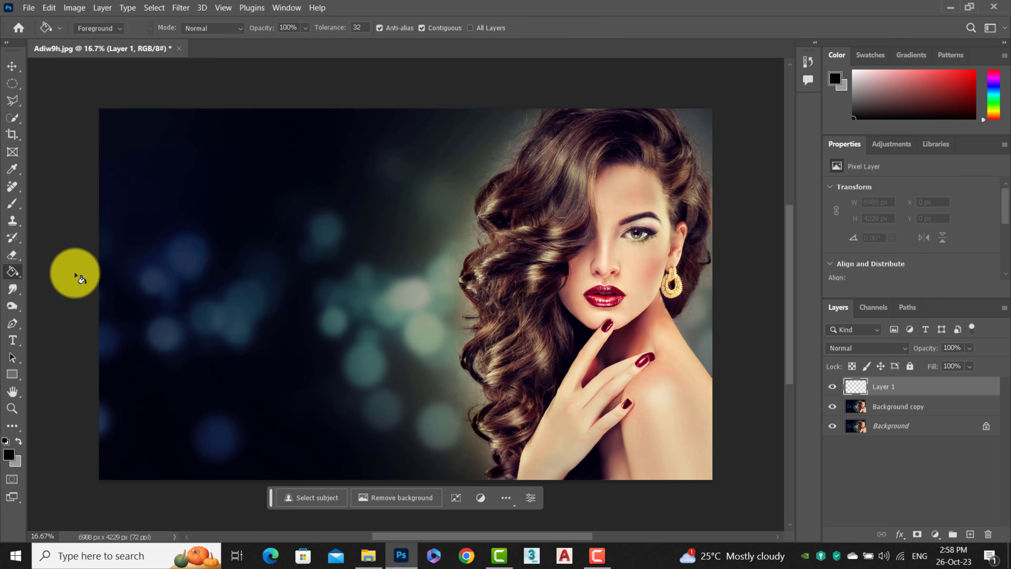
left_click(383, 279)
left_click(897, 350)
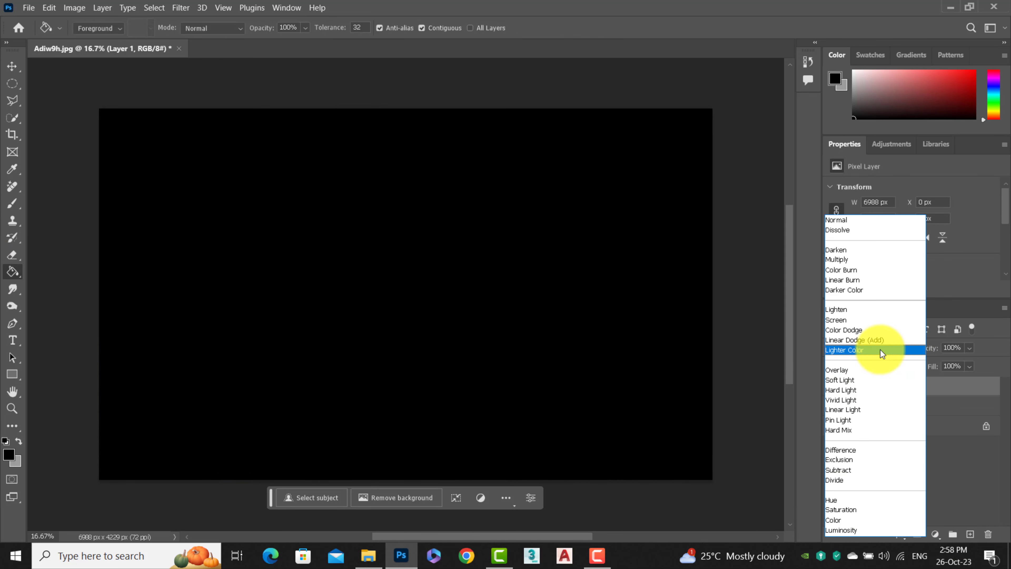
left_click(838, 519)
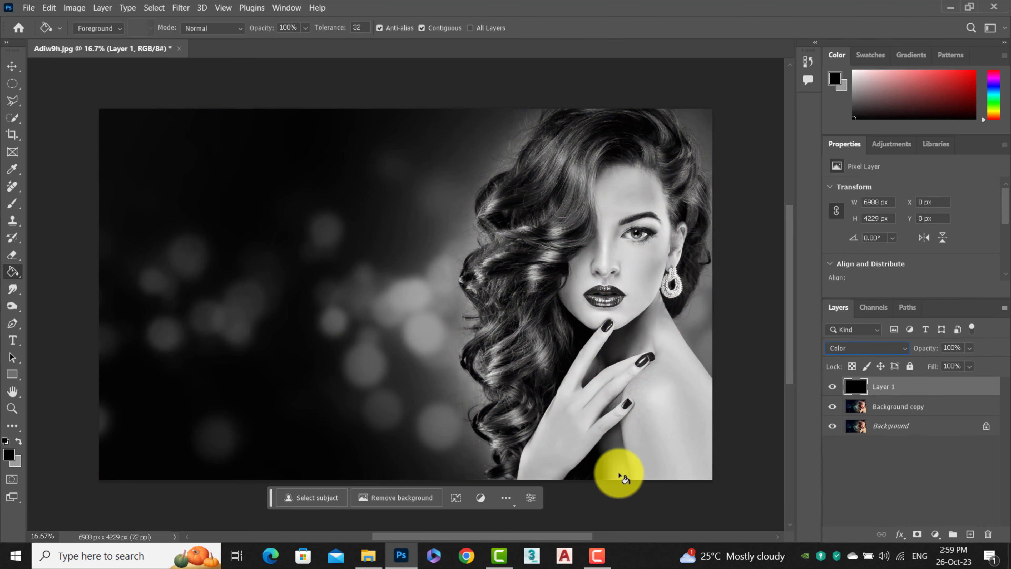
Step: Open the lipstick image 51NUM1naQL.jpg in Photoshop from the source folder
left_click(12, 392)
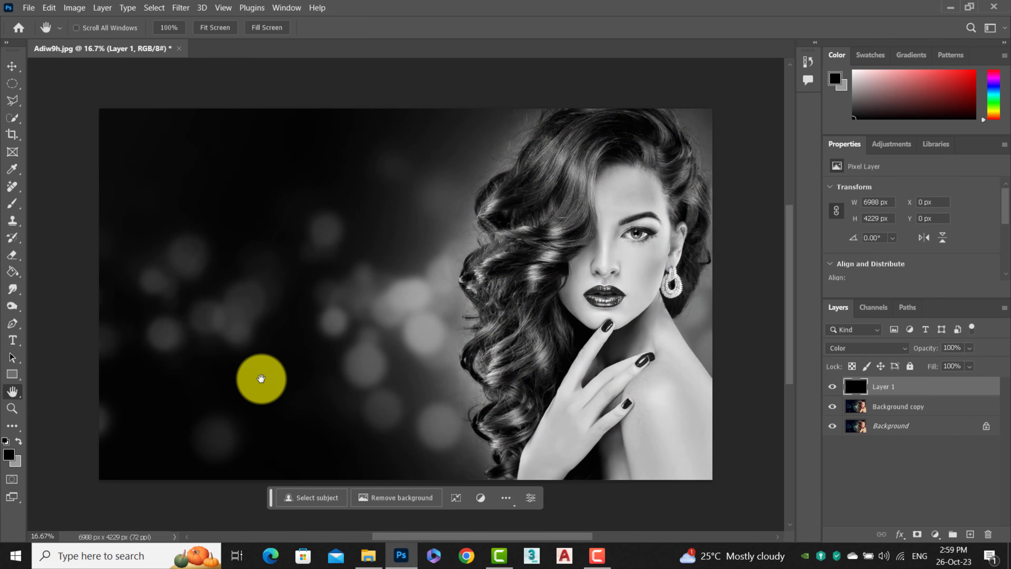
scroll(437, 347, "up", 1)
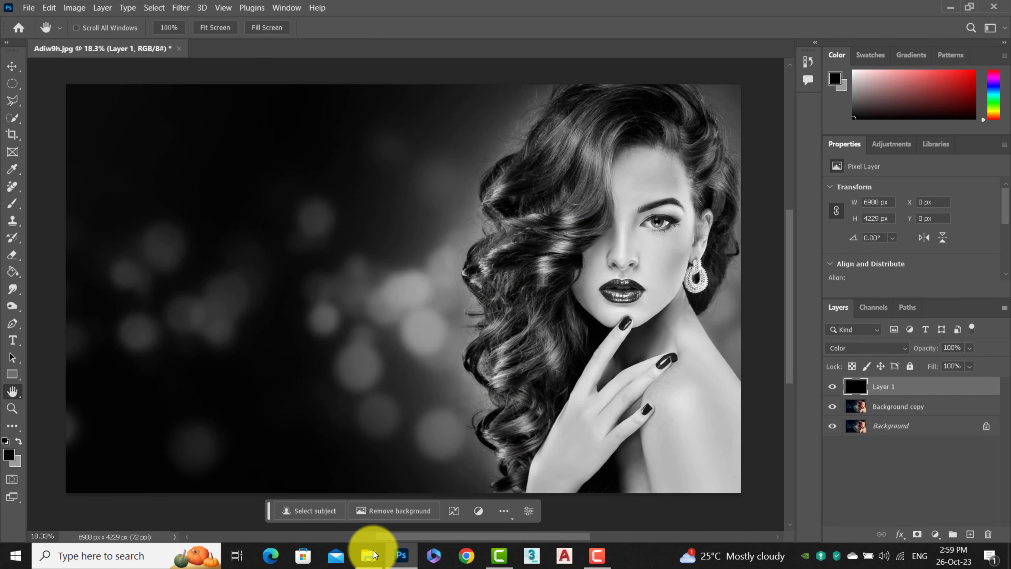
left_click(384, 565)
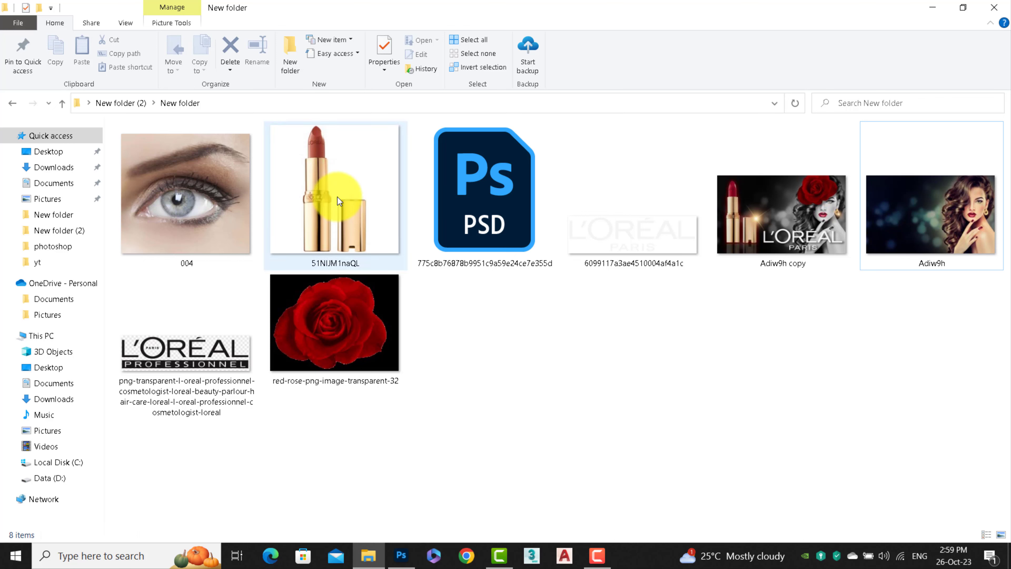
left_click(332, 223)
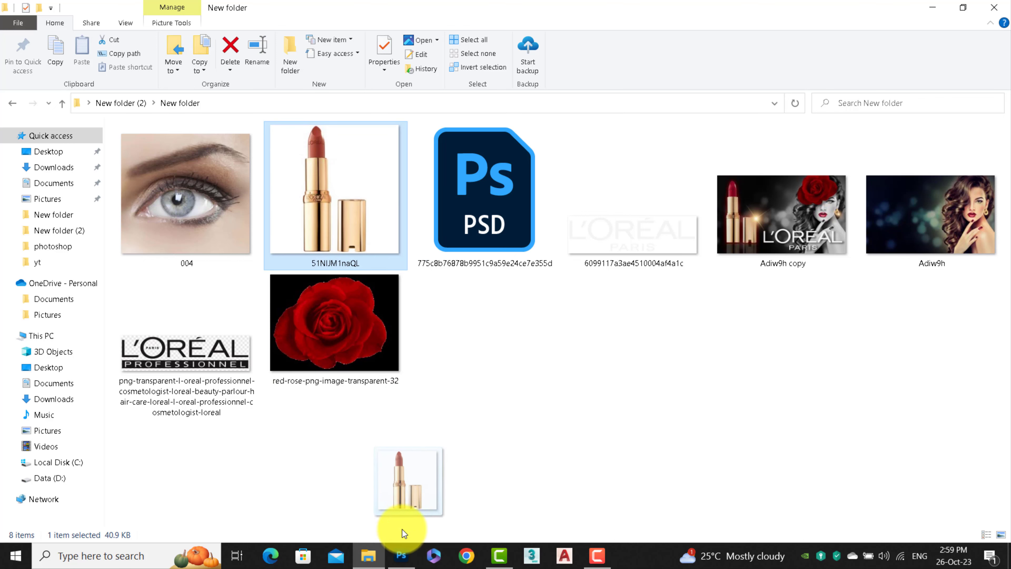
mouse_move(332, 223)
left_mouse_down()
mouse_move(400, 562)
mouse_move(435, 35)
left_mouse_up()
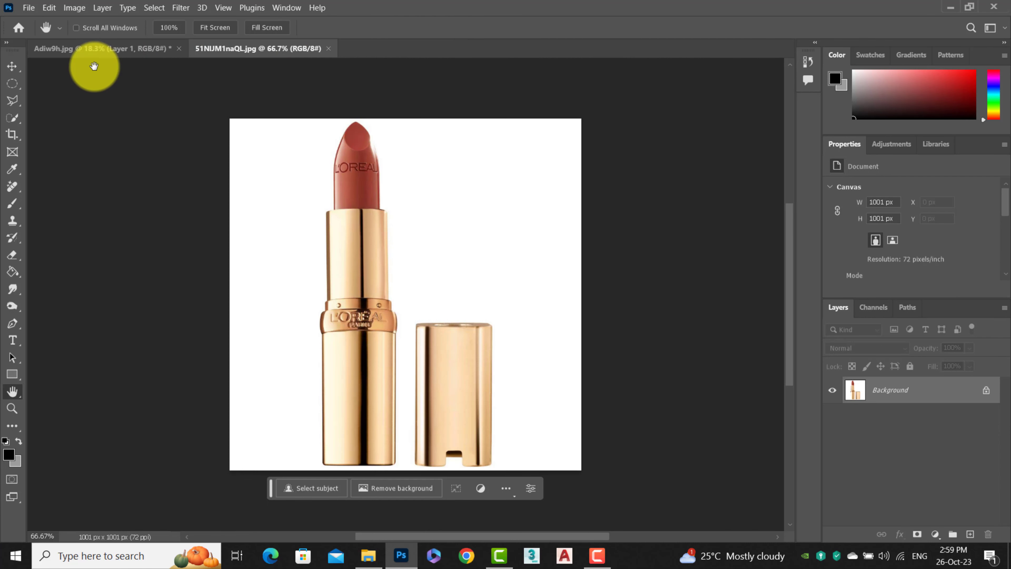
Step: Select the lipstick and cap with the Object Selection Tool
left_click(13, 107)
left_click(17, 118)
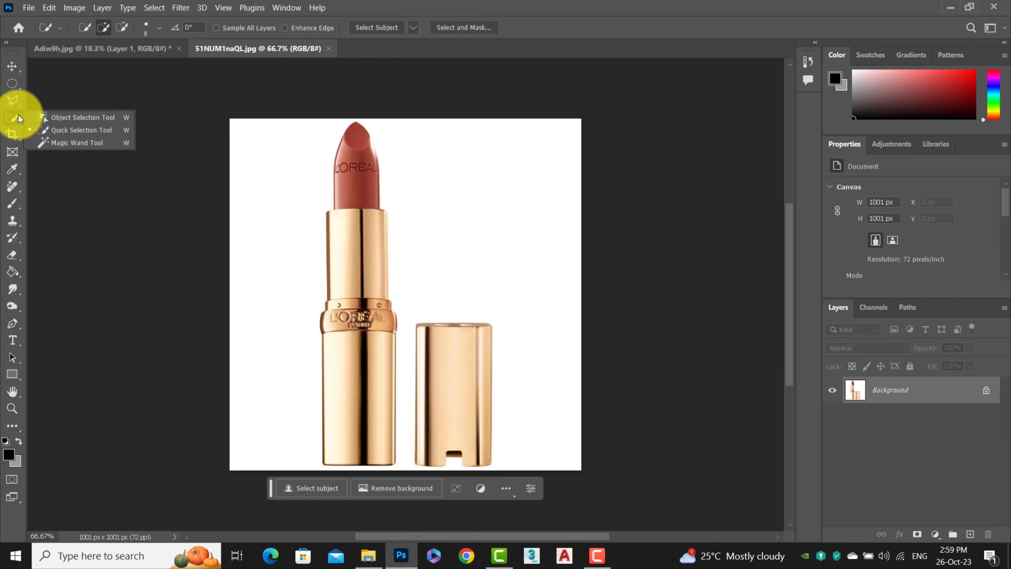
left_click(50, 118)
left_click_drag(291, 119, 517, 470)
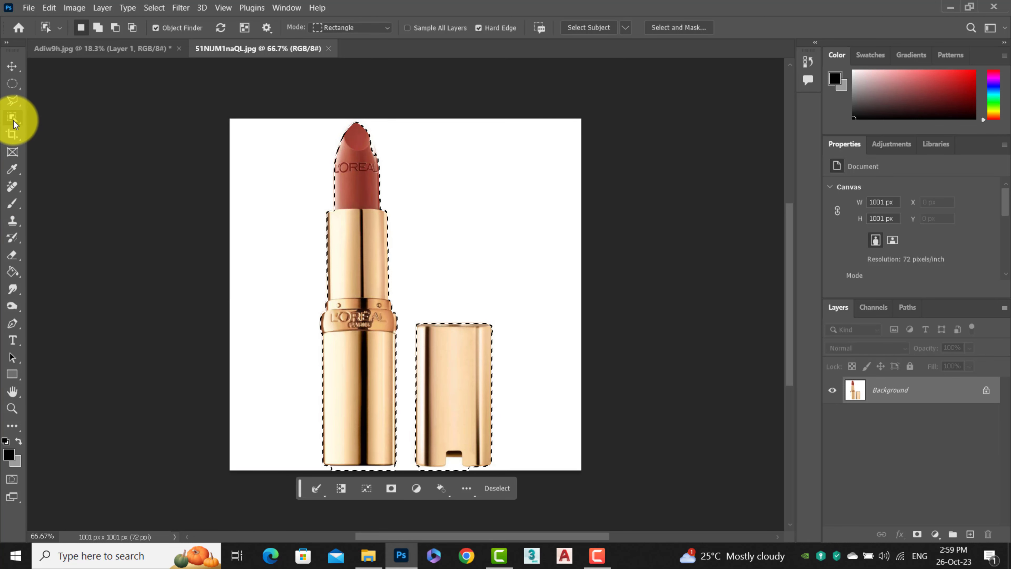
Step: Refine the selection at the lipstick tip with Quick Selection and float the lipstick document
left_click(52, 129)
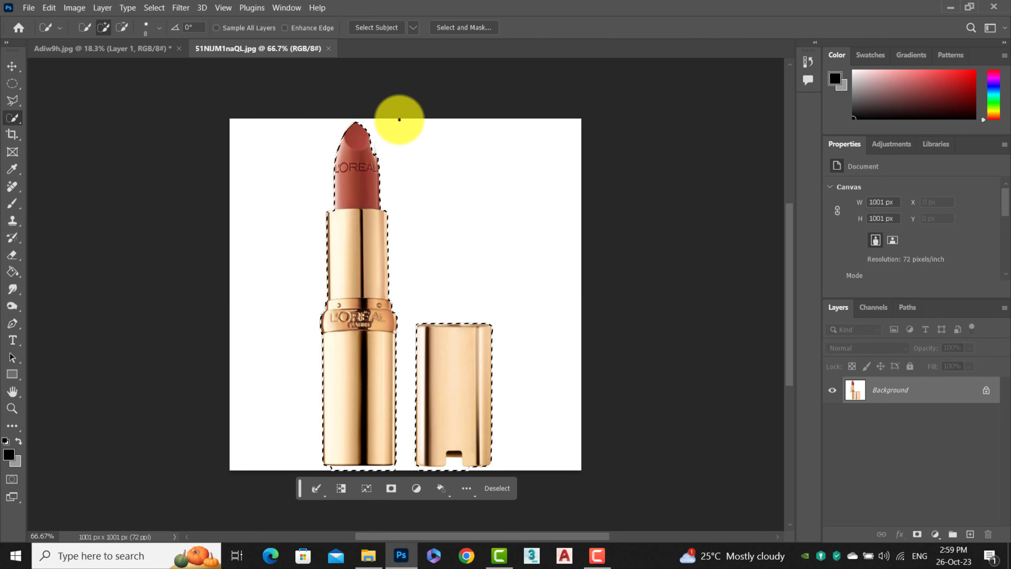
scroll(399, 119, "up", 2)
scroll(397, 143, "up", 2)
scroll(381, 146, "up", 1)
left_click_drag(302, 132, 340, 194)
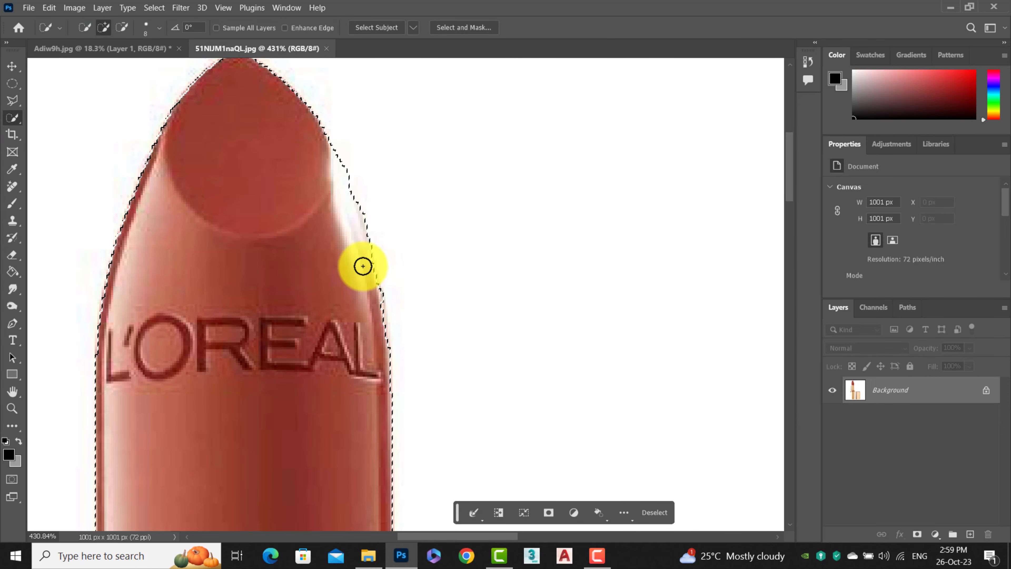
scroll(410, 190, "down", 3)
scroll(429, 192, "down", 2)
scroll(437, 263, "down", 2)
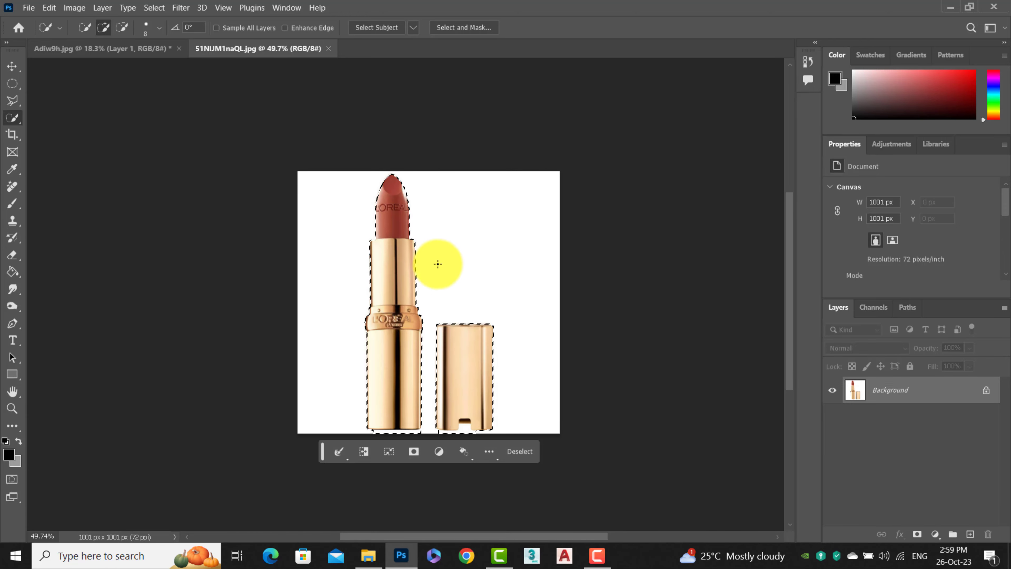
scroll(445, 283, "up", 1)
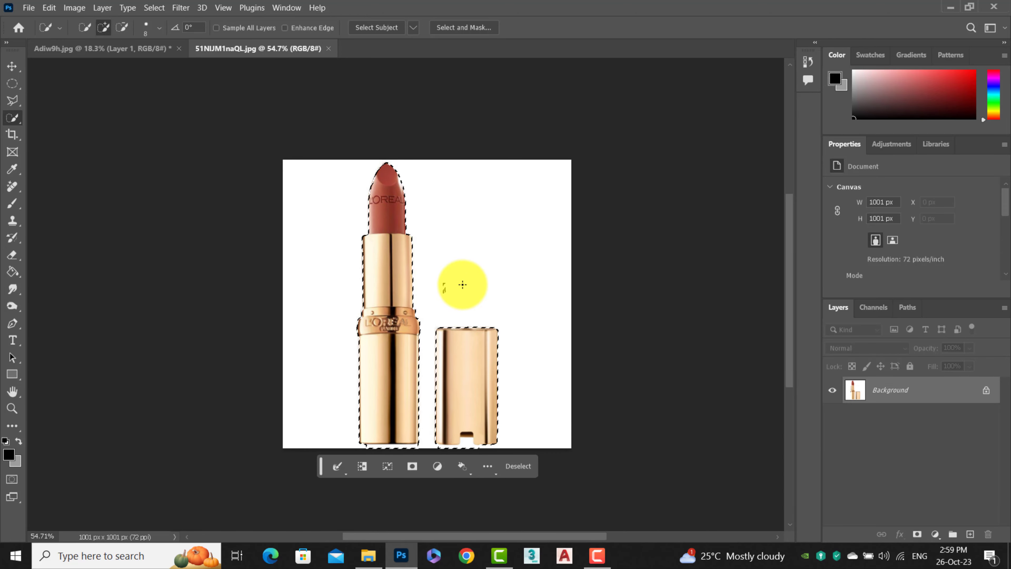
left_click_drag(270, 48, 261, 115)
Step: Copy the selected lipstick and cap into the model photo, scaled up on the left side
left_click(11, 66)
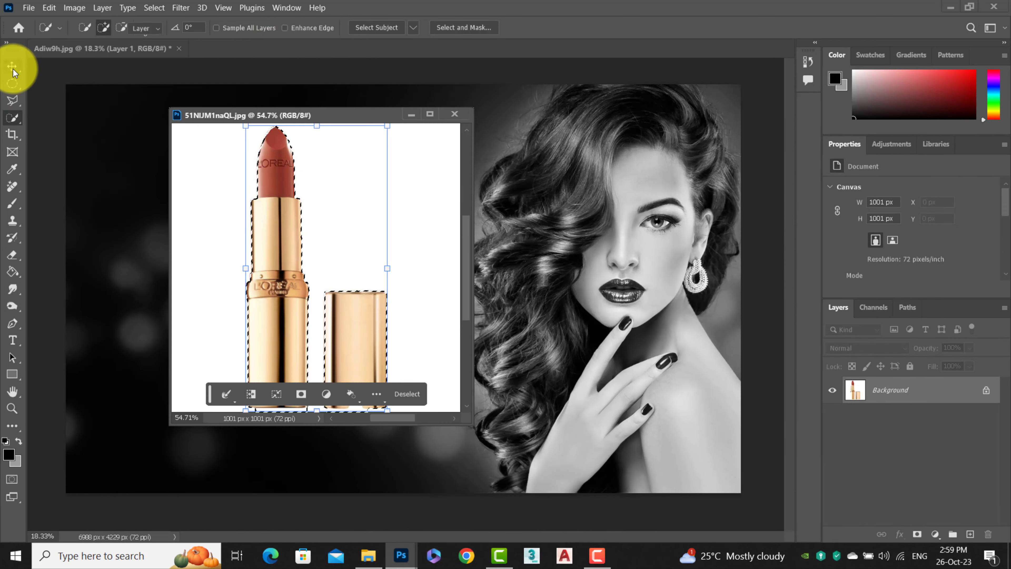
left_click_drag(269, 194, 553, 172)
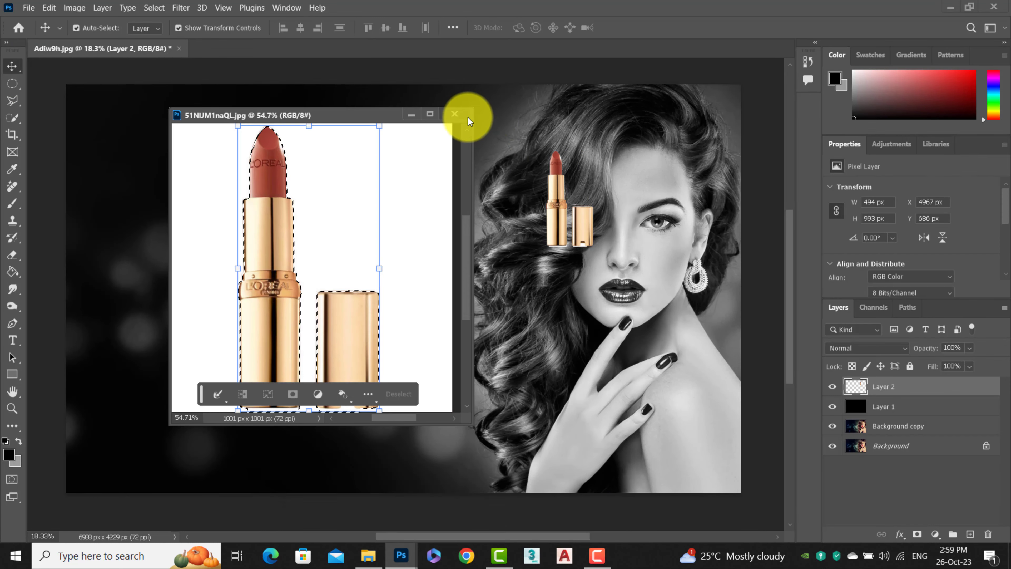
left_click(455, 113)
mouse_move(580, 222)
left_mouse_down()
mouse_move(139, 214)
mouse_move(327, 429)
left_mouse_up()
left_click_drag(255, 402, 270, 350)
left_click_drag(280, 111, 263, 141)
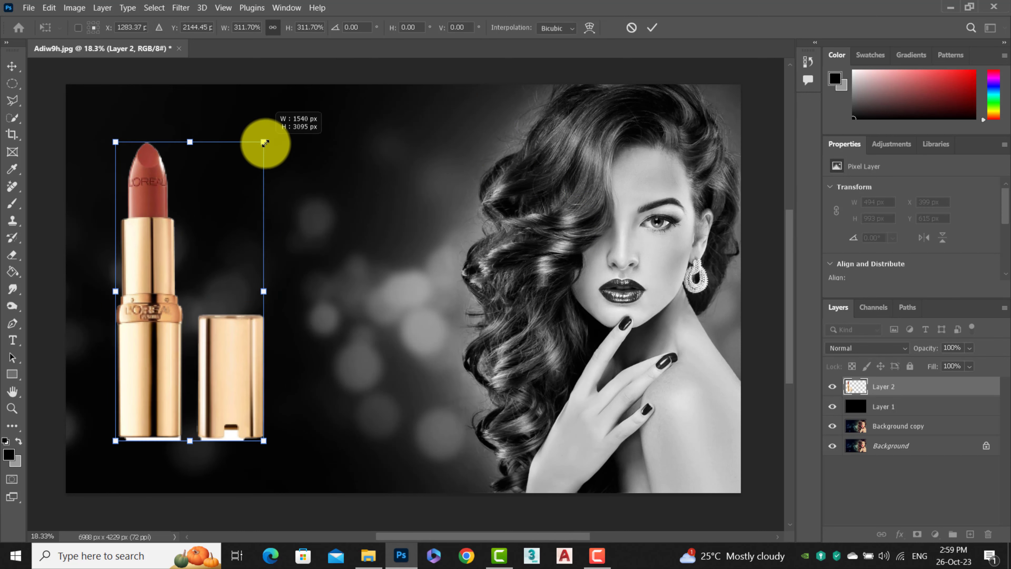
left_click_drag(190, 190, 203, 202)
left_click(652, 28)
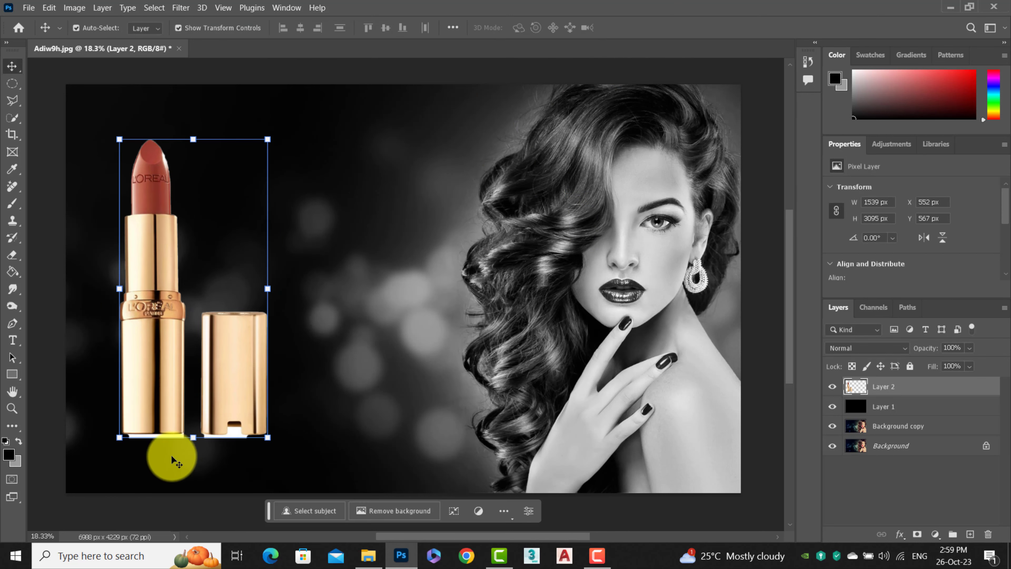
Step: Delete the white bases under the lipstick and cap using the Magic Wand
scroll(140, 456, "up", 3)
scroll(140, 451, "up", 2)
scroll(141, 443, "up", 2)
scroll(210, 429, "left", 2)
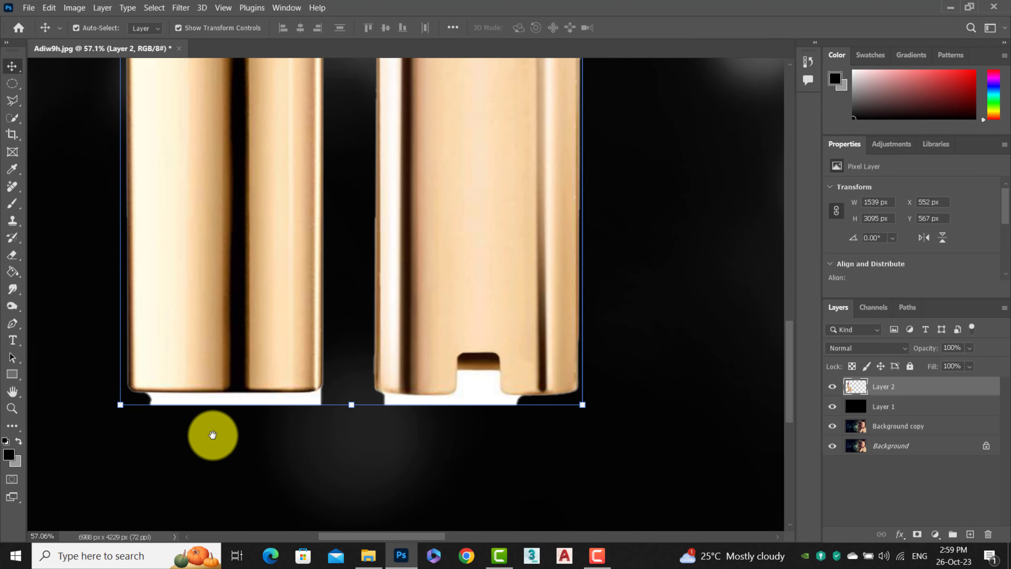
left_click(12, 119)
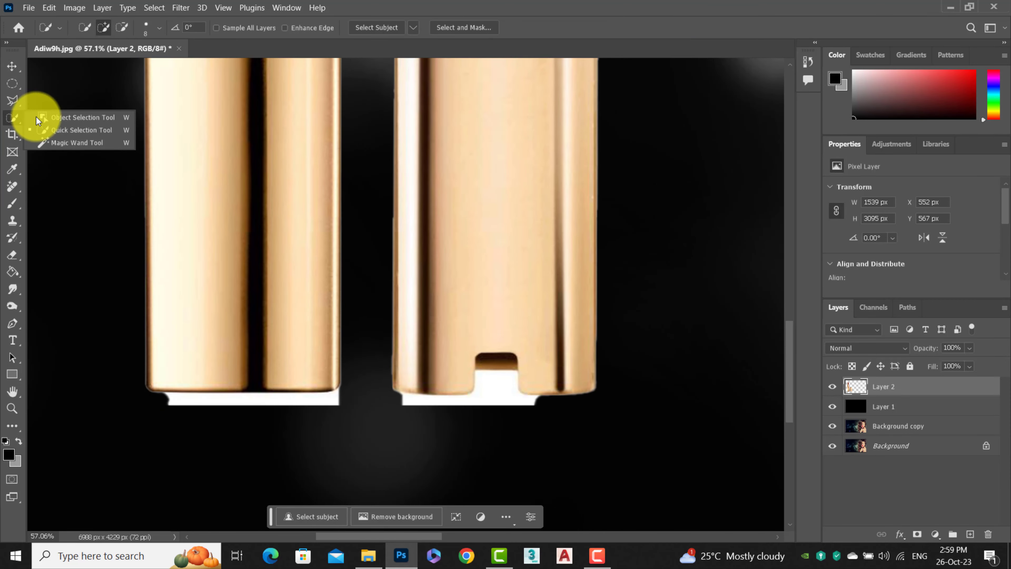
left_click(56, 139)
left_click(259, 395)
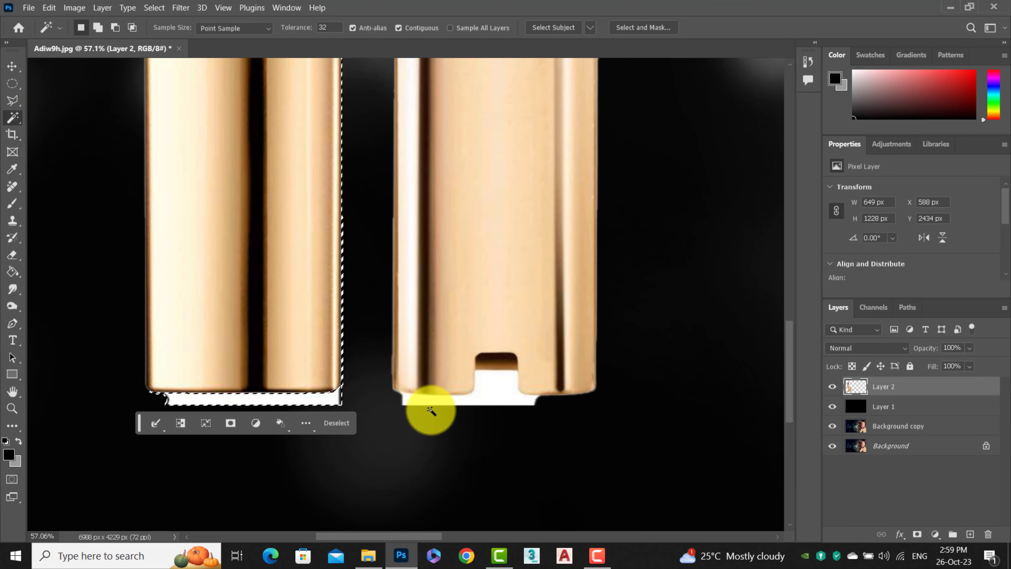
key("Delete")
left_click(471, 397)
key("Delete")
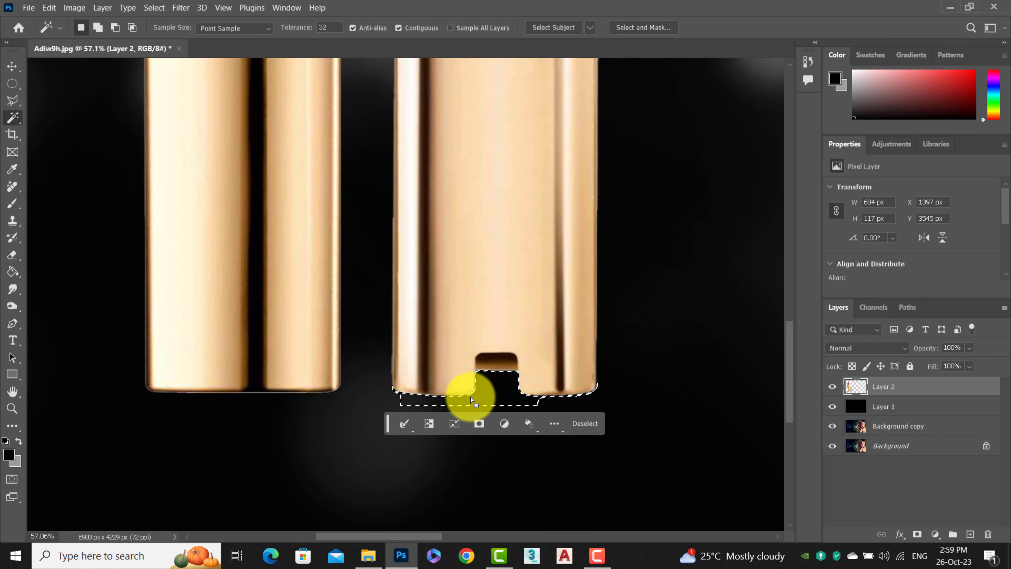
key("ctrl+d")
Step: Copy the lipstick bullet tip to a new layer, Layer 3, via a rectangular selection
scroll(388, 422, "down", 5)
scroll(438, 362, "up", 1)
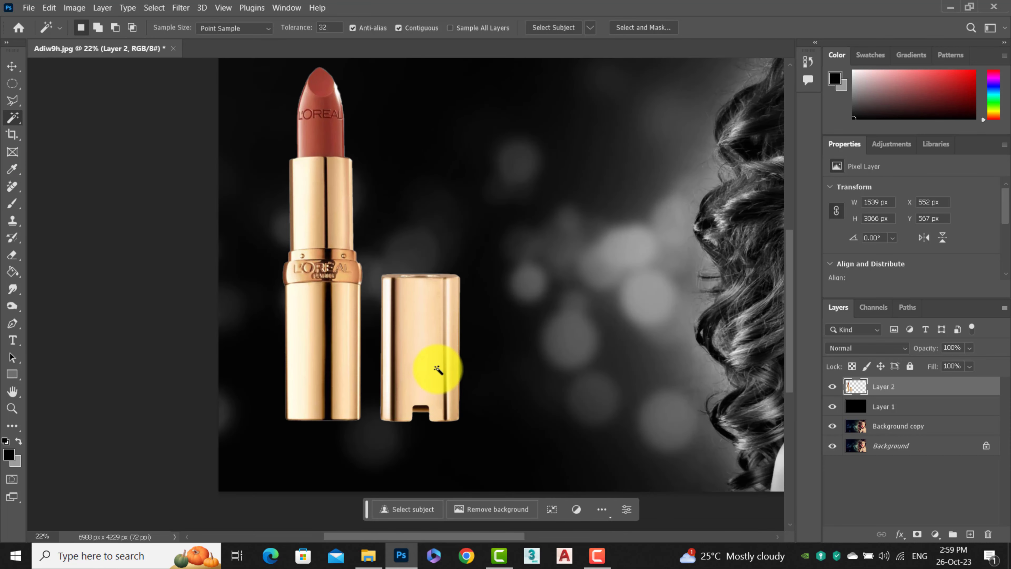
scroll(390, 382, "up", 1)
scroll(313, 338, "up", 1)
left_click(11, 86)
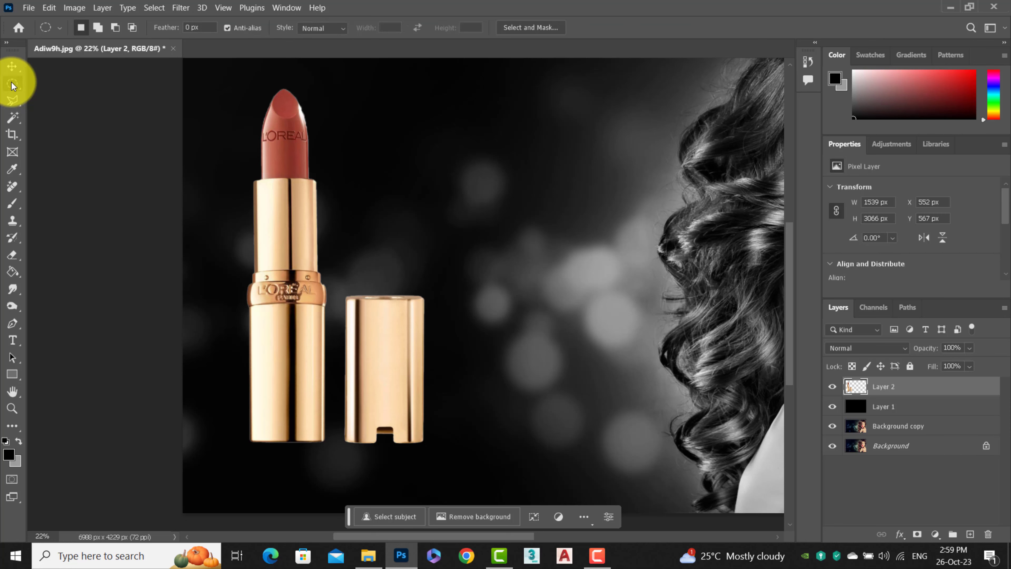
left_click(52, 83)
scroll(238, 75, "up", 3)
left_click_drag(236, 74, 361, 225)
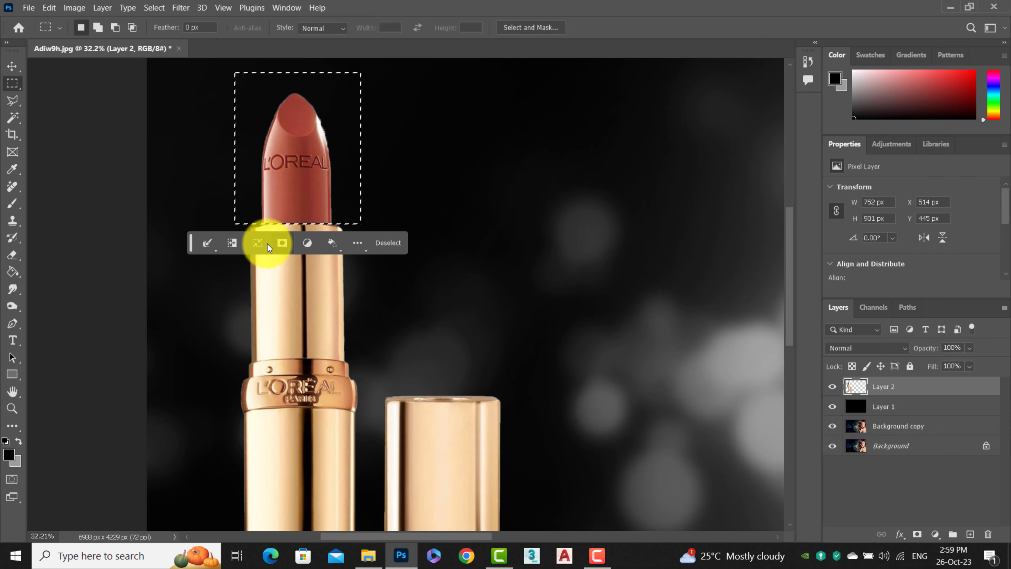
scroll(311, 206, "down", 4)
right_click(302, 207)
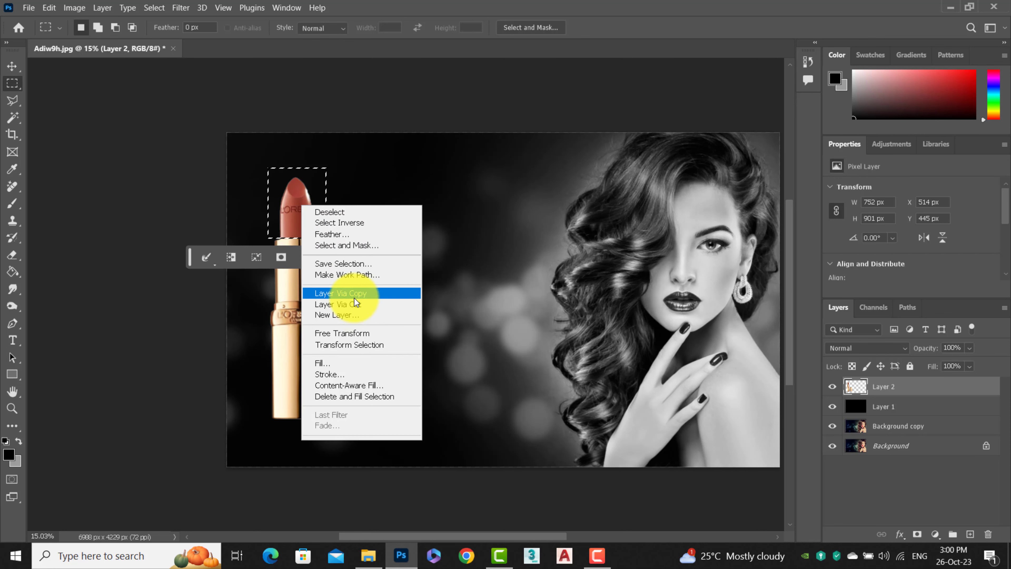
left_click(354, 296)
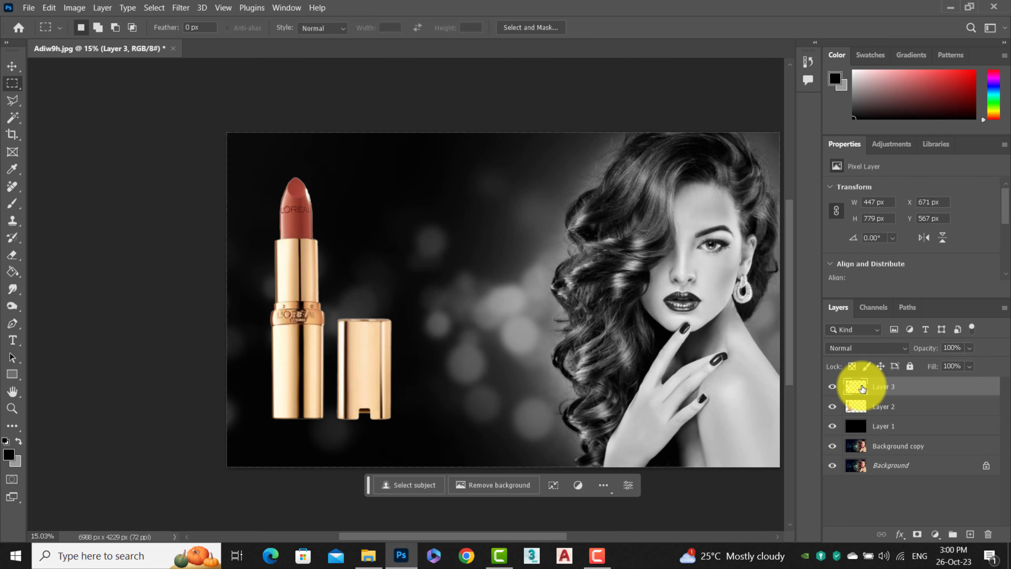
Step: Erase the black Color Layer 1 over the lips to reveal their red colour
left_click(875, 423)
scroll(743, 309, "up", 3)
scroll(701, 283, "up", 2)
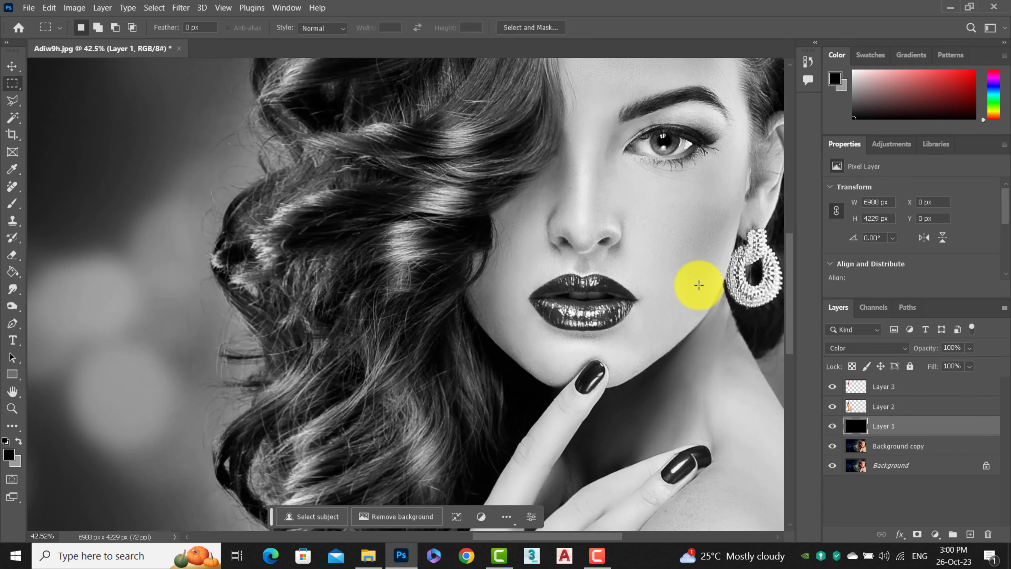
scroll(688, 285, "up", 3)
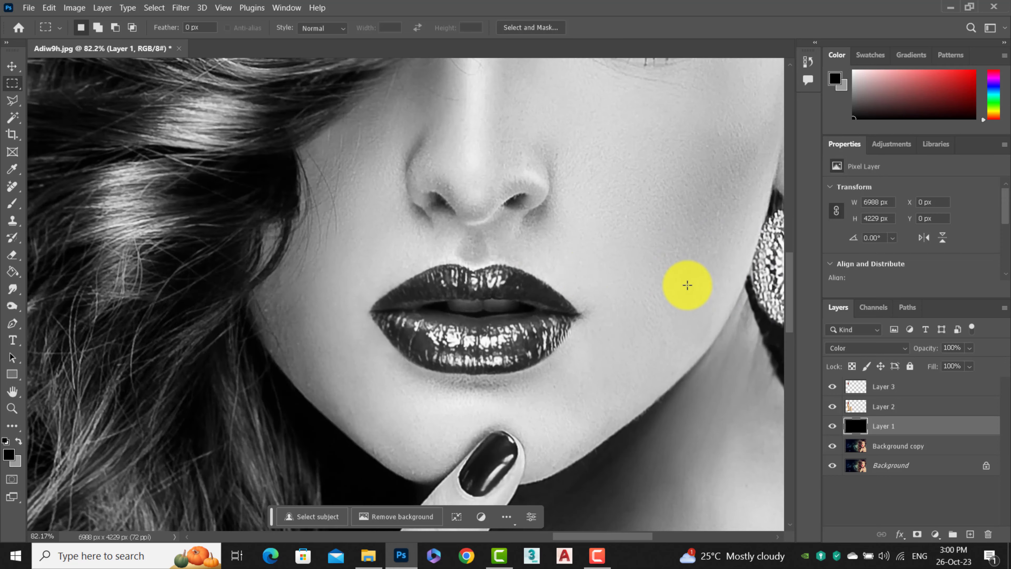
left_click(15, 262)
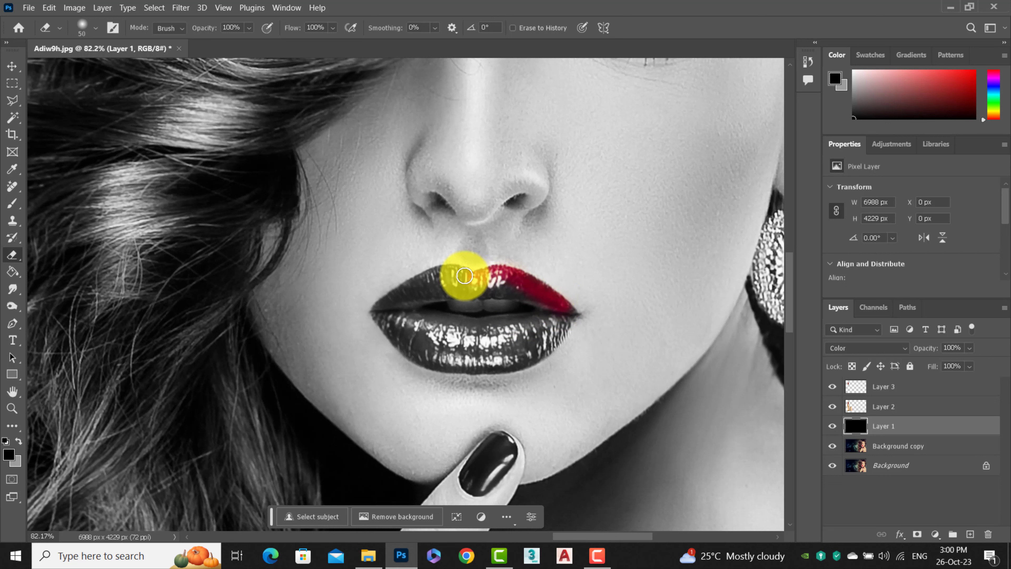
mouse_move(387, 307)
left_mouse_down()
mouse_move(445, 287)
mouse_move(531, 294)
mouse_move(433, 291)
mouse_move(517, 328)
mouse_move(395, 321)
mouse_move(476, 342)
mouse_move(556, 314)
left_mouse_up()
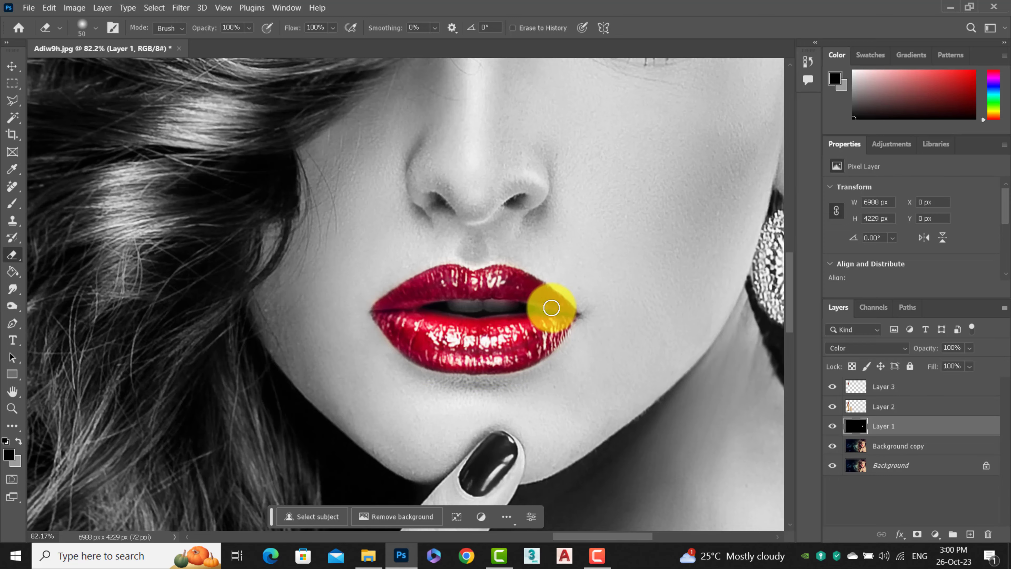
scroll(548, 304, "down", 5)
scroll(598, 322, "down", 2)
scroll(648, 312, "down", 1)
scroll(278, 239, "up", 1)
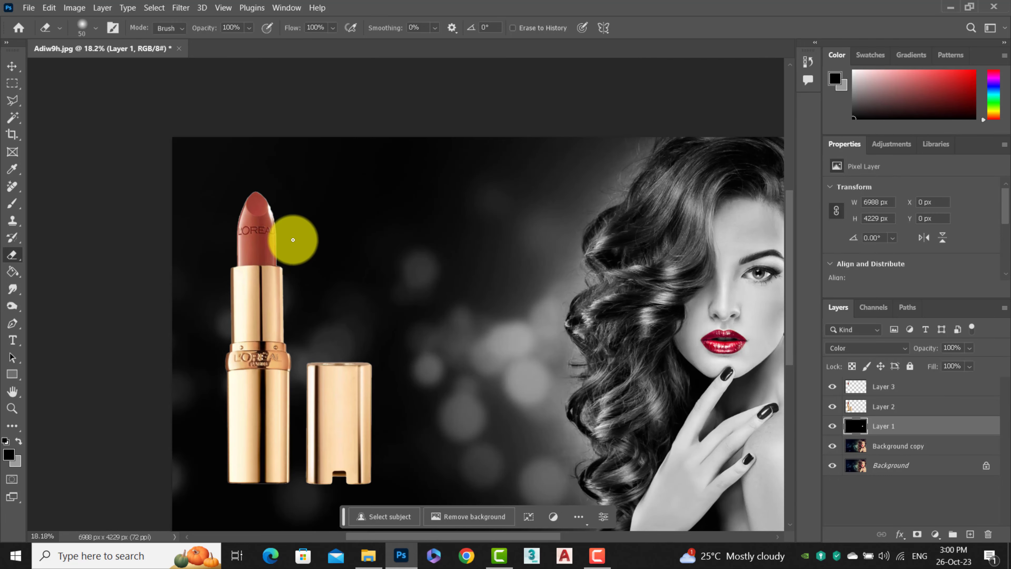
Step: Adjust Layer 3's Hue/Saturation to Hue -8, Saturation +80, Lightness -33
left_click(13, 66)
left_click(876, 386)
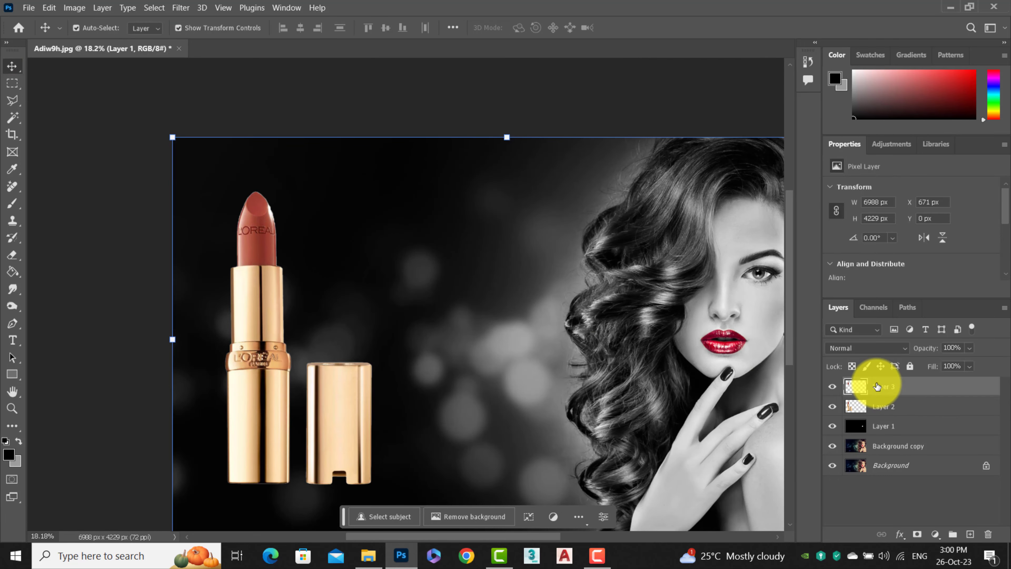
key("ctrl+u")
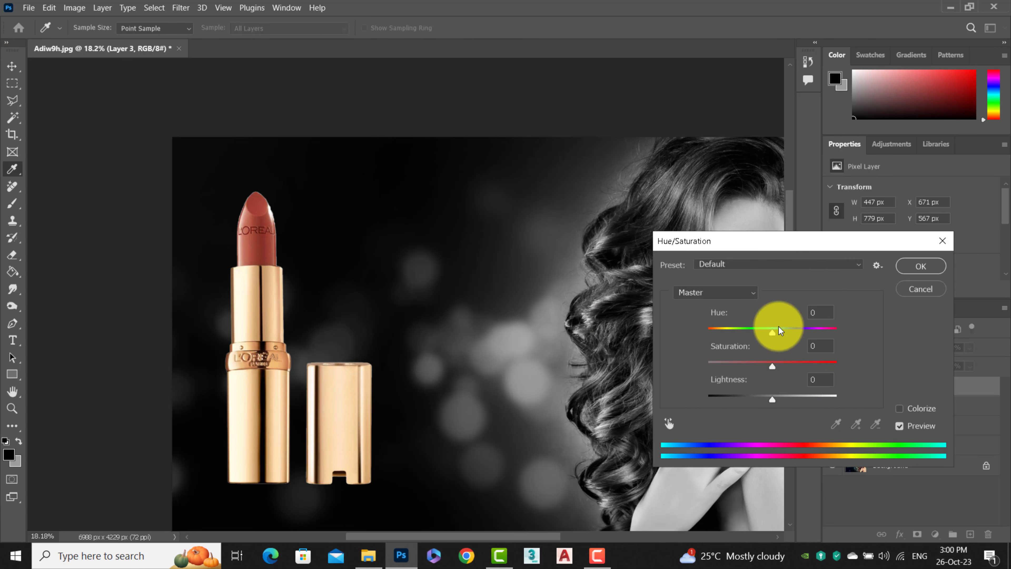
left_click_drag(739, 247, 458, 323)
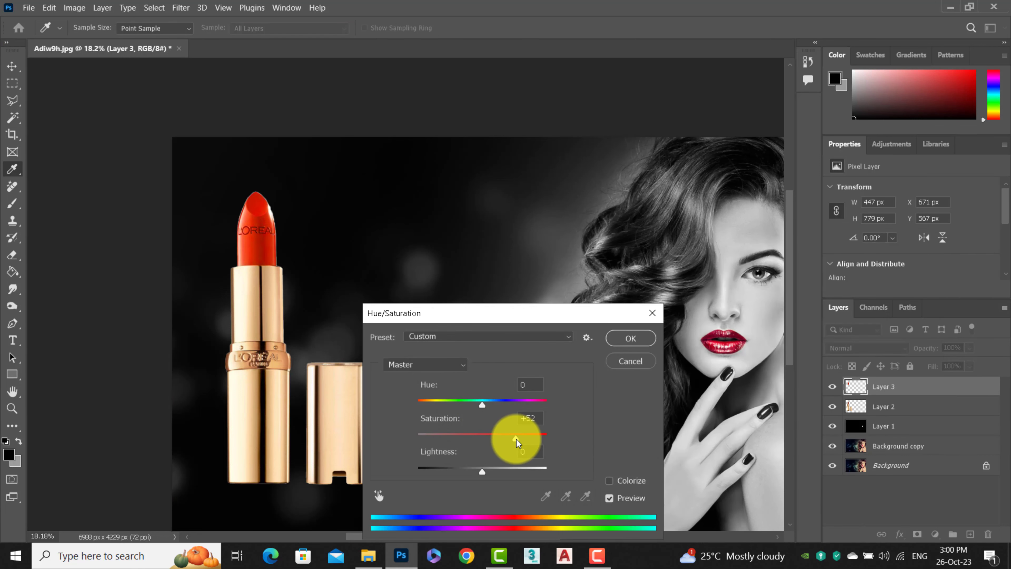
left_click_drag(479, 474, 462, 477)
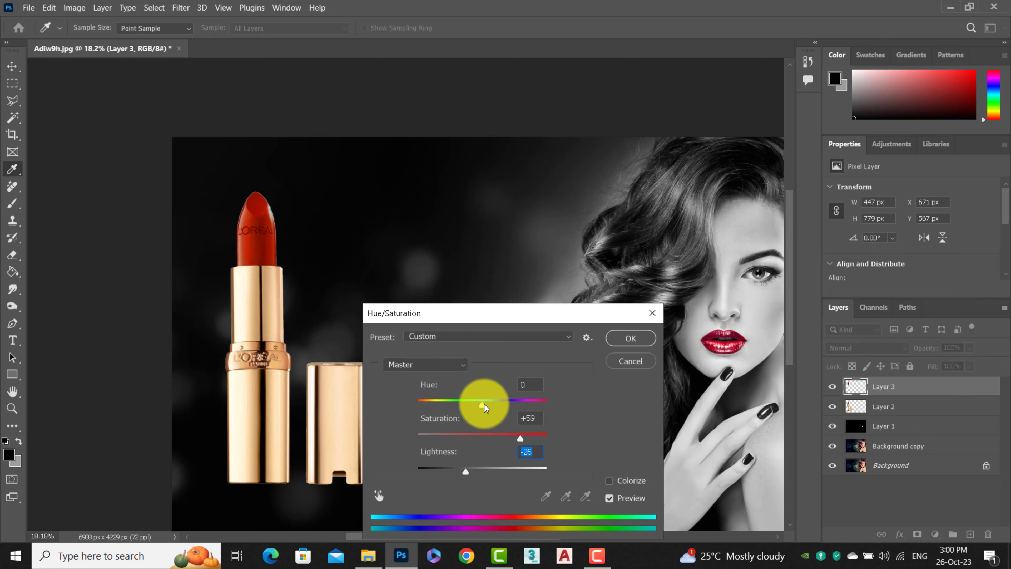
left_click_drag(492, 407, 485, 410)
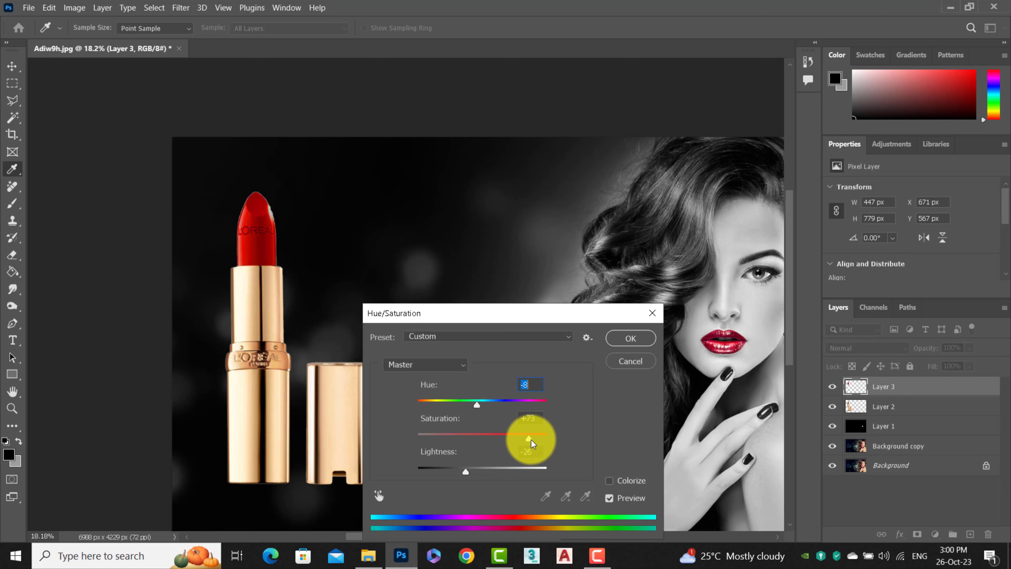
left_click_drag(537, 439, 533, 440)
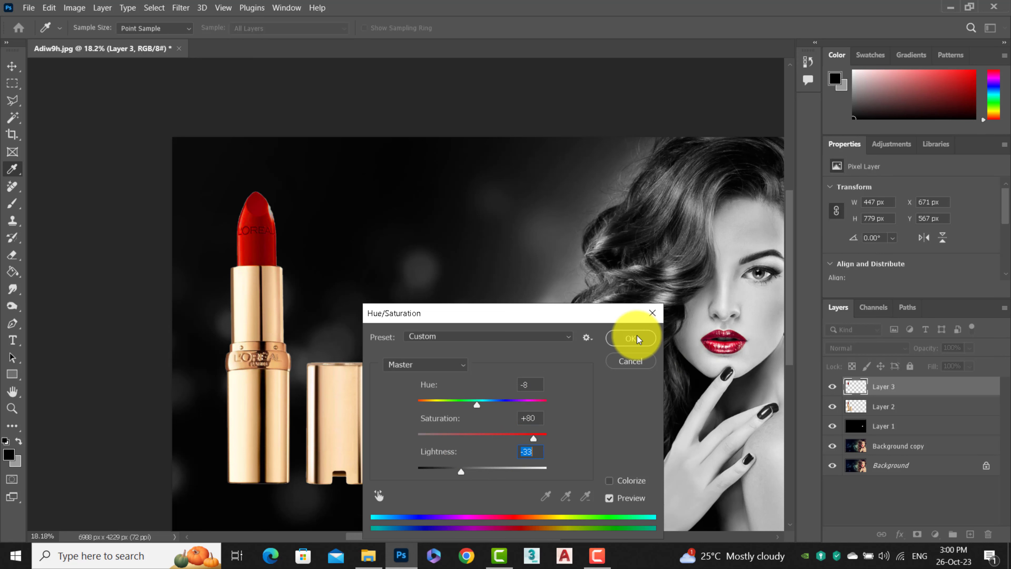
left_click(631, 338)
Step: Merge Layer 2 into Layer 3 and move the lipstick higher on the canvas
key("v")
left_click(898, 408, "shift")
right_click(898, 410)
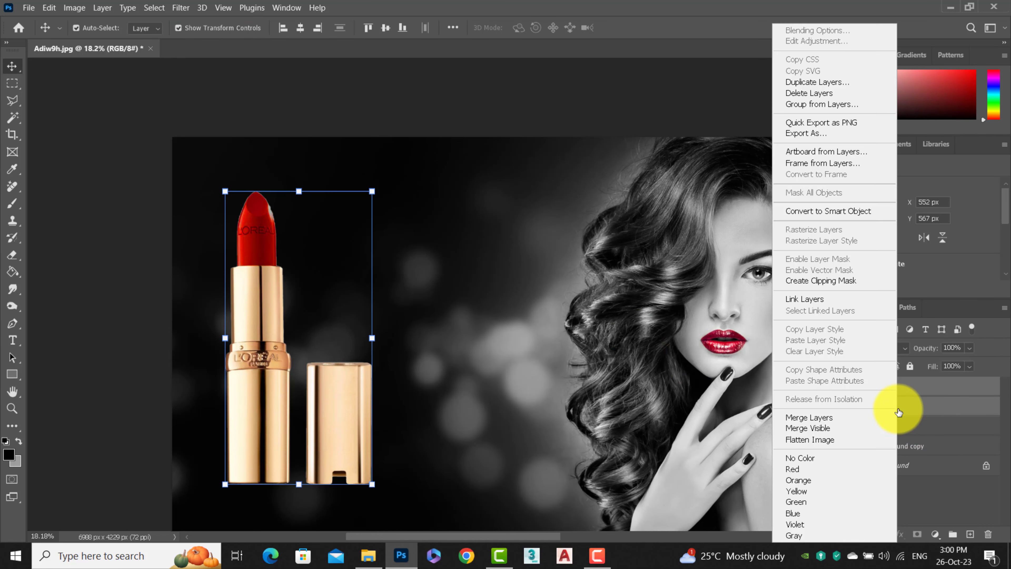
left_click(897, 414)
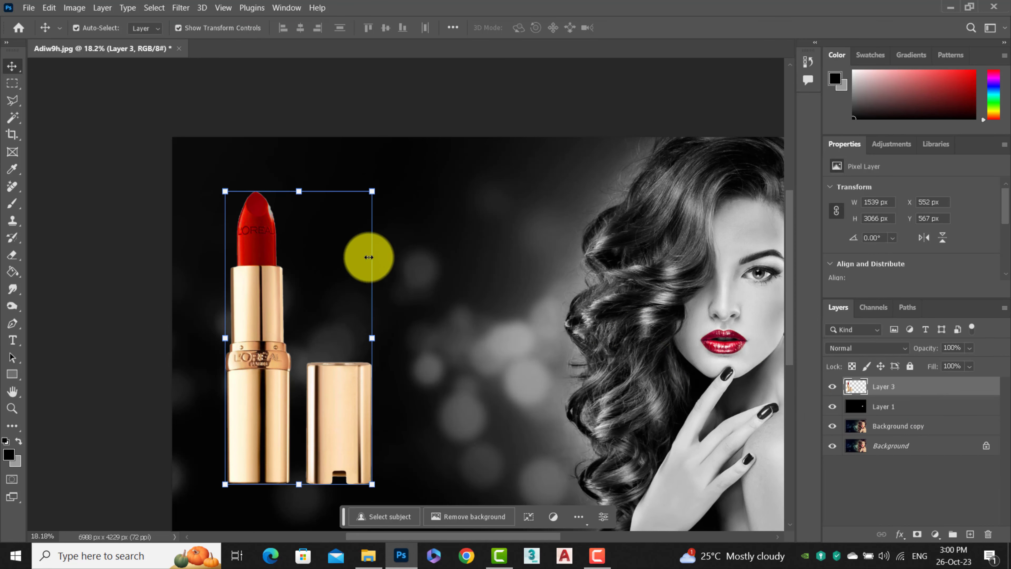
scroll(365, 255, "down", 2)
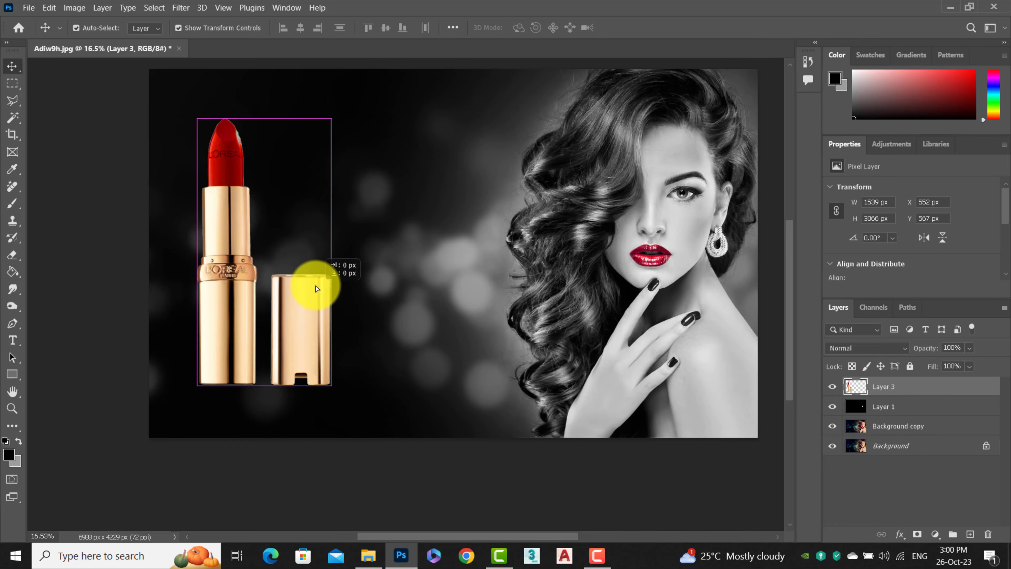
left_click_drag(326, 291, 308, 278)
Step: Duplicate the lipstick layer and flip the copy vertically beneath the lipstick
key("ctrl+j")
key("ctrl+t")
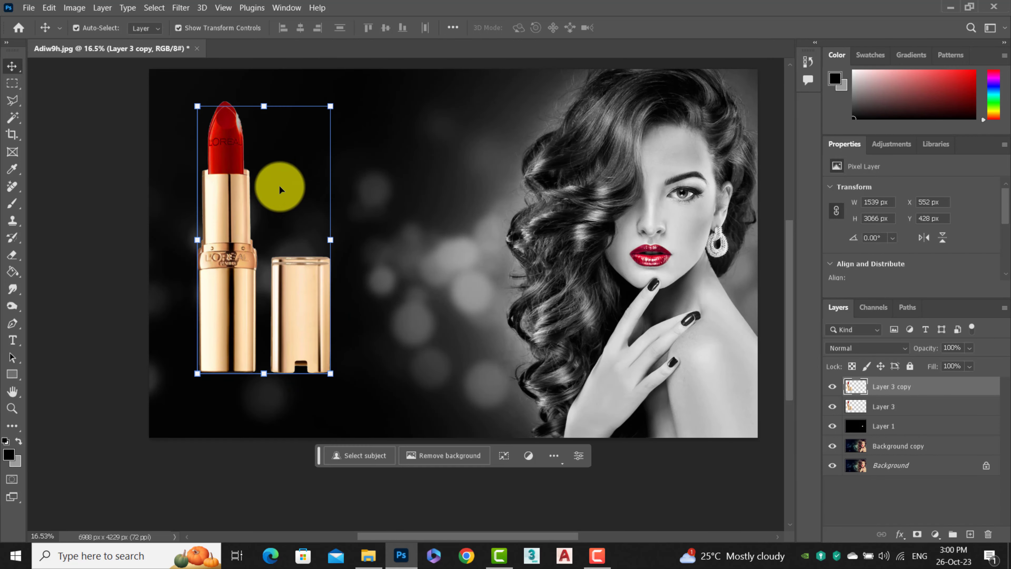
mouse_move(263, 101)
left_mouse_down()
mouse_move(247, 478)
mouse_move(254, 376)
left_mouse_up()
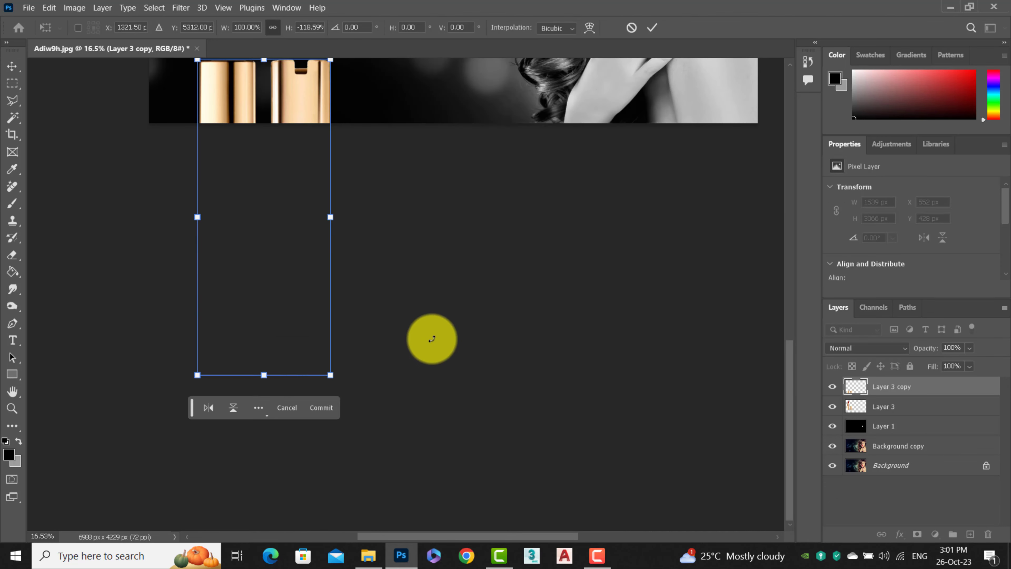
scroll(429, 338, "up", 3)
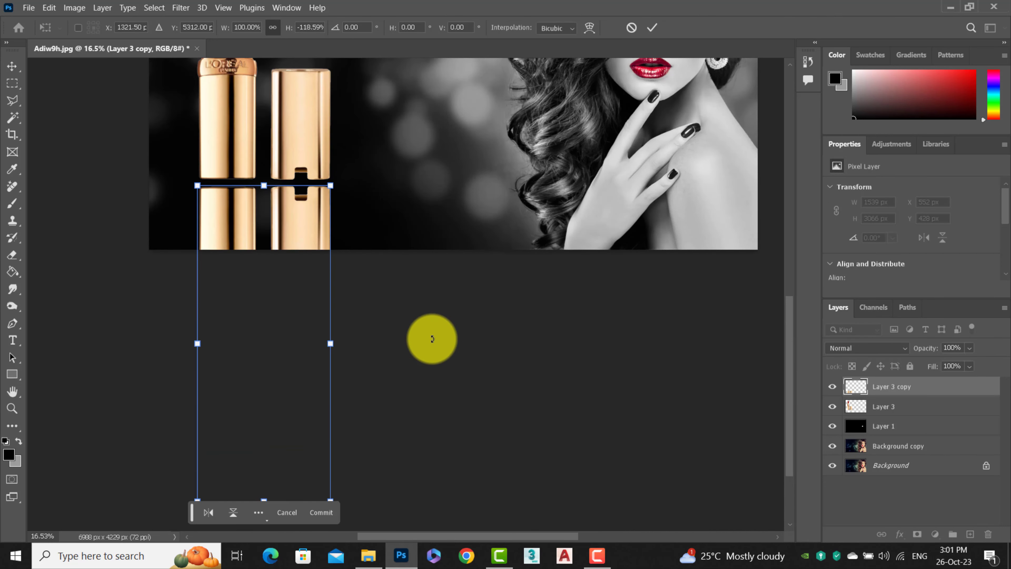
left_click(653, 29)
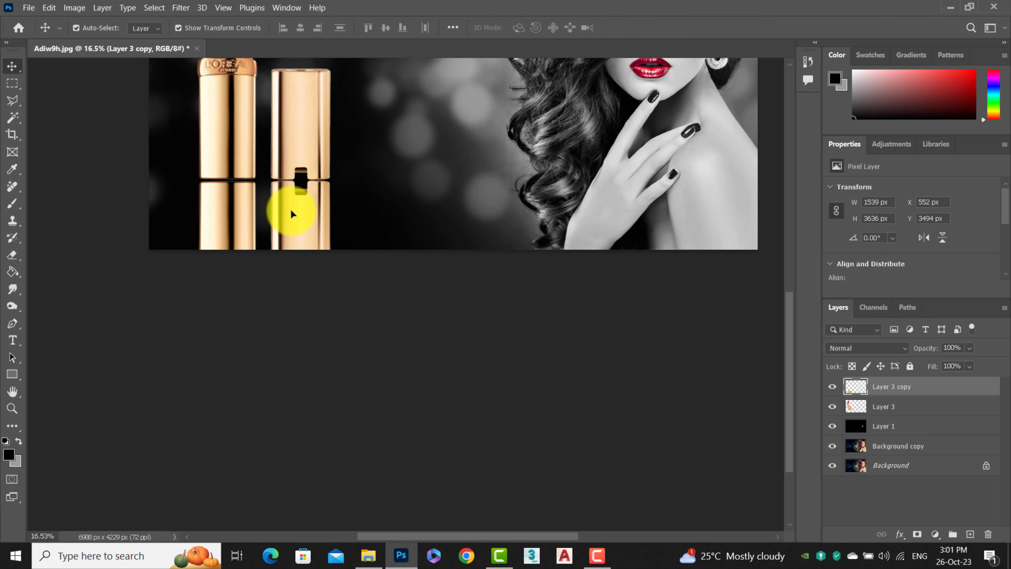
left_click_drag(291, 214, 291, 210)
Step: Lower the reflection layer's opacity to 17% and view the whole photo
left_click(947, 369)
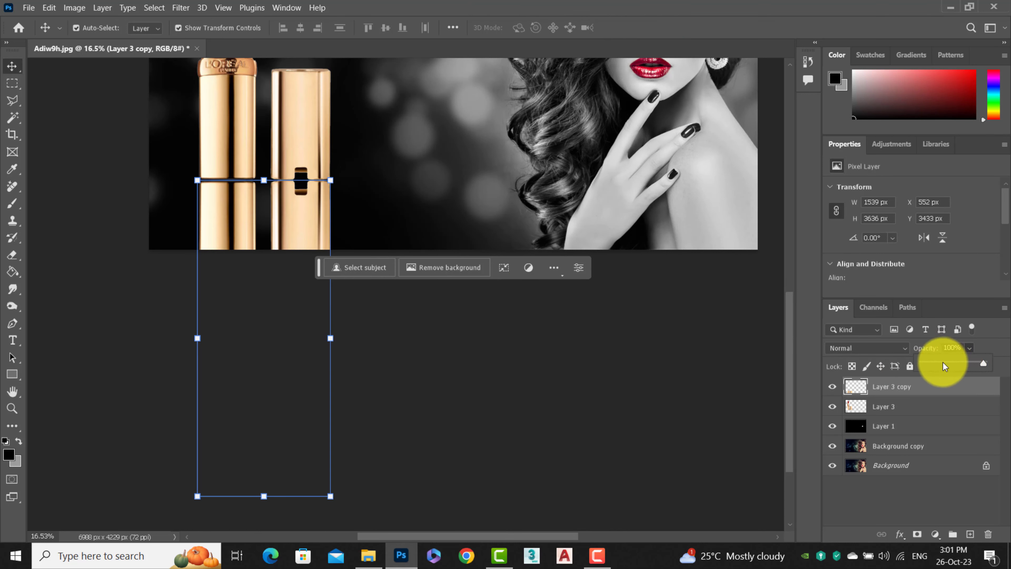
left_click(945, 365)
left_click_drag(935, 367, 931, 366)
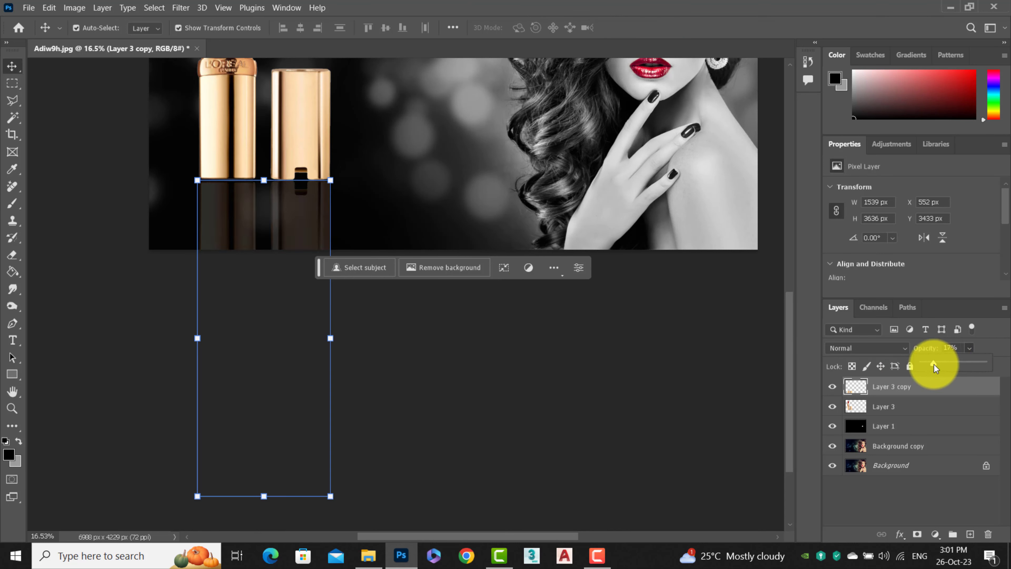
left_click(12, 391)
left_click_drag(526, 128, 466, 344)
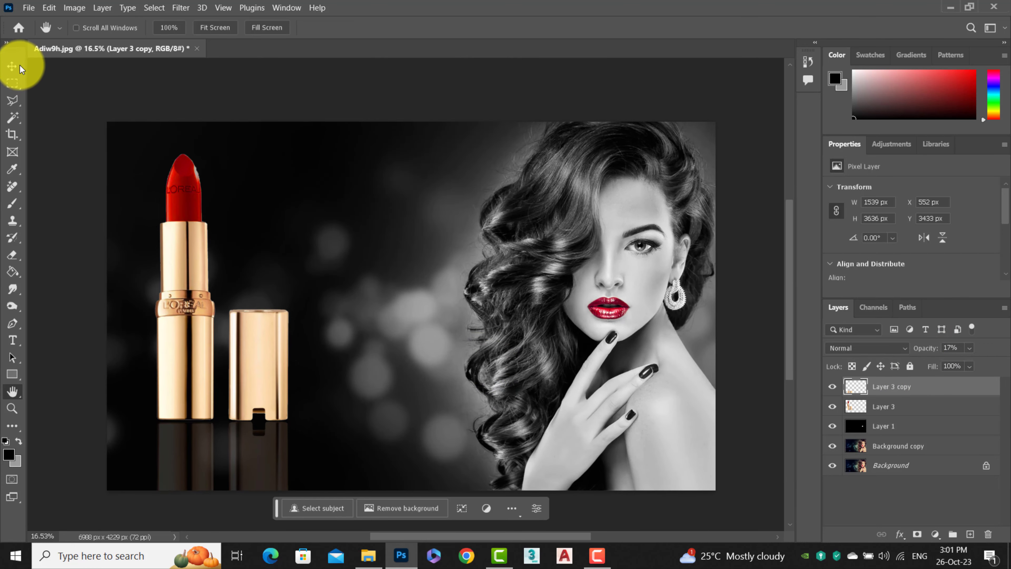
Step: Give Layer 3 a Drop Shadow and a red Outer Glow (42% opacity, 250 px)
left_click(19, 69)
left_click(190, 235)
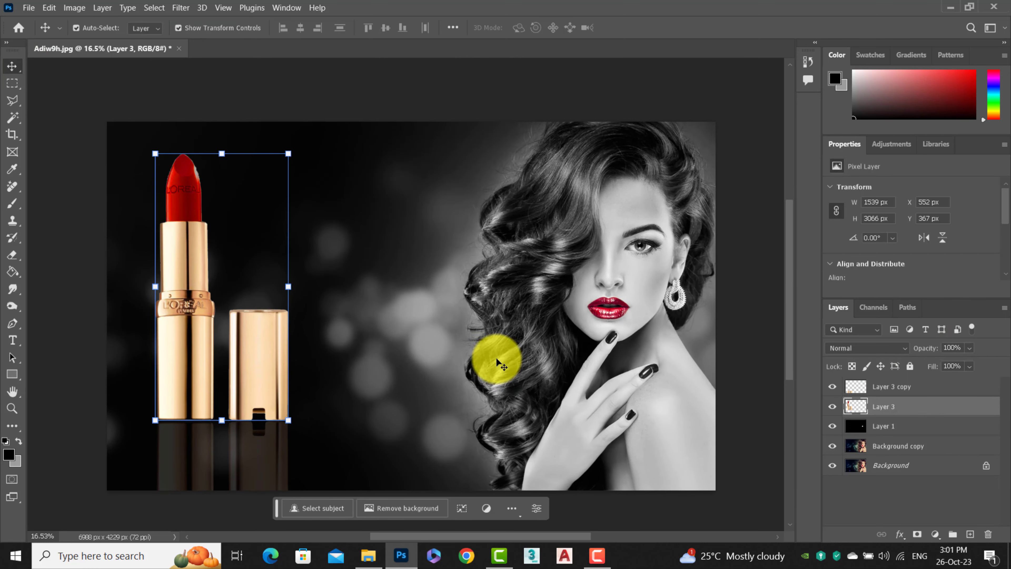
right_click(886, 407)
left_click(931, 31)
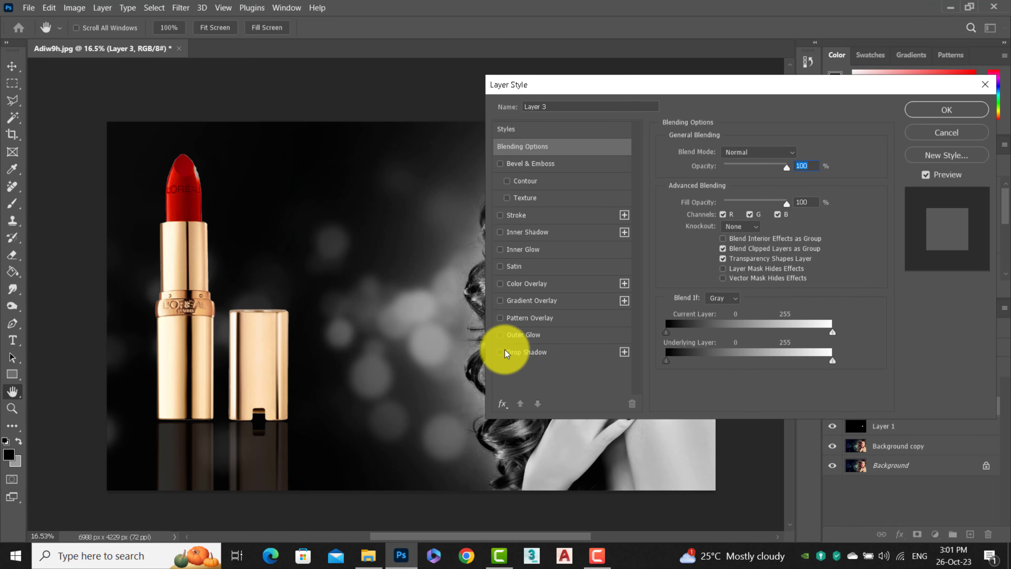
left_click(503, 352)
left_click(510, 250)
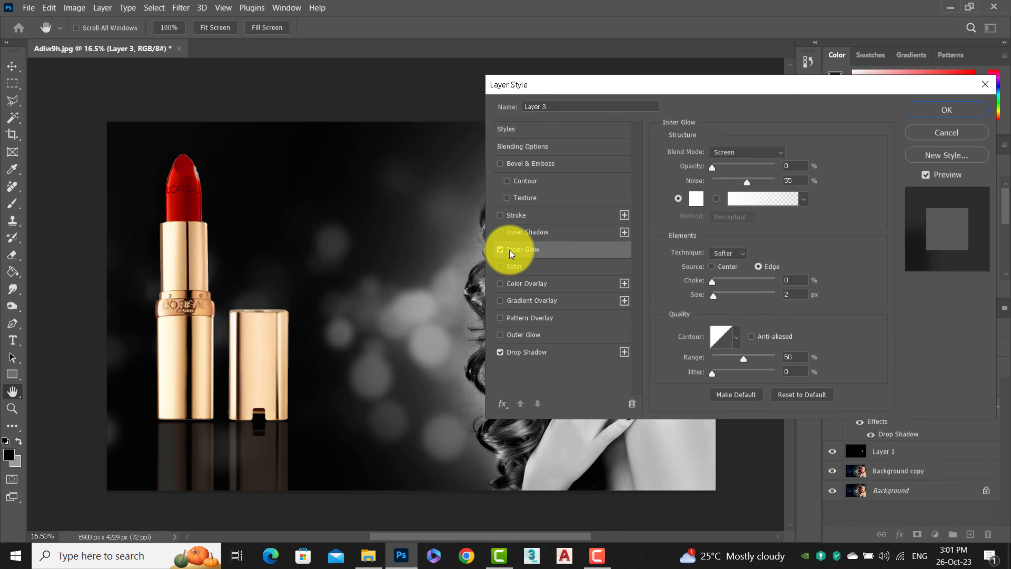
left_click(500, 249)
left_click(501, 335)
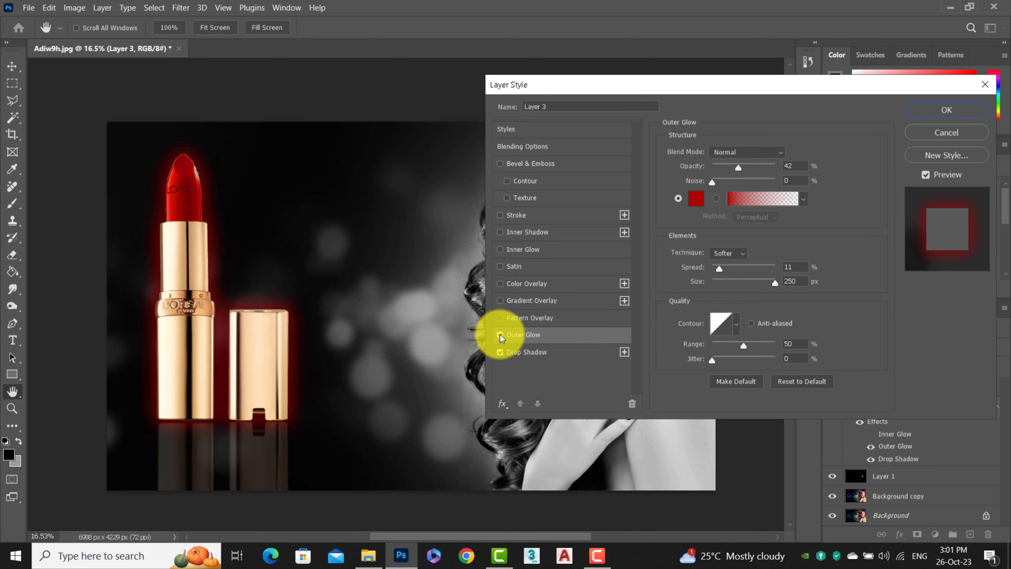
left_click(947, 109)
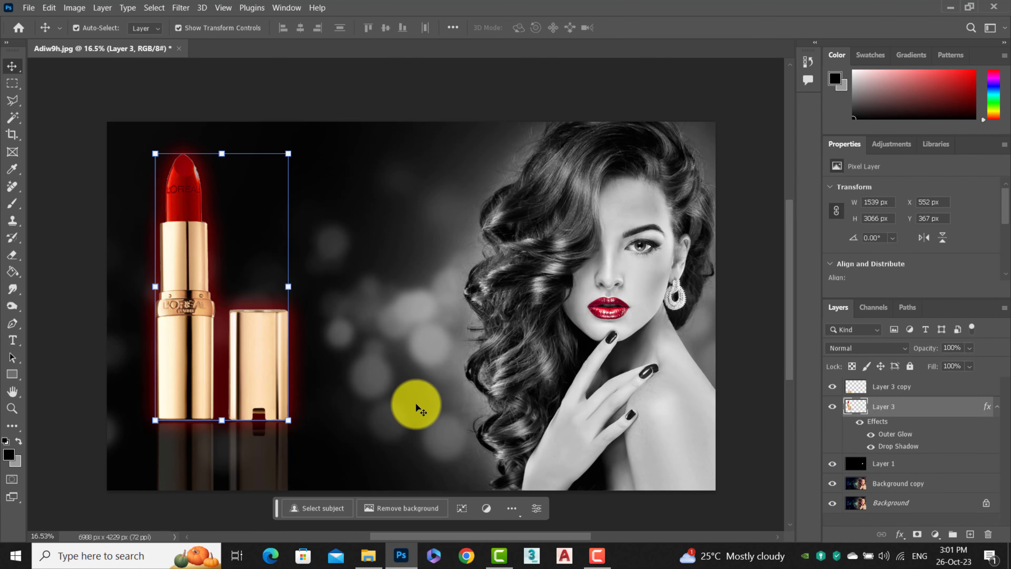
Step: Place the L'Oréal logo into the poster, enlarged about threefold and low across the face
left_click(374, 558)
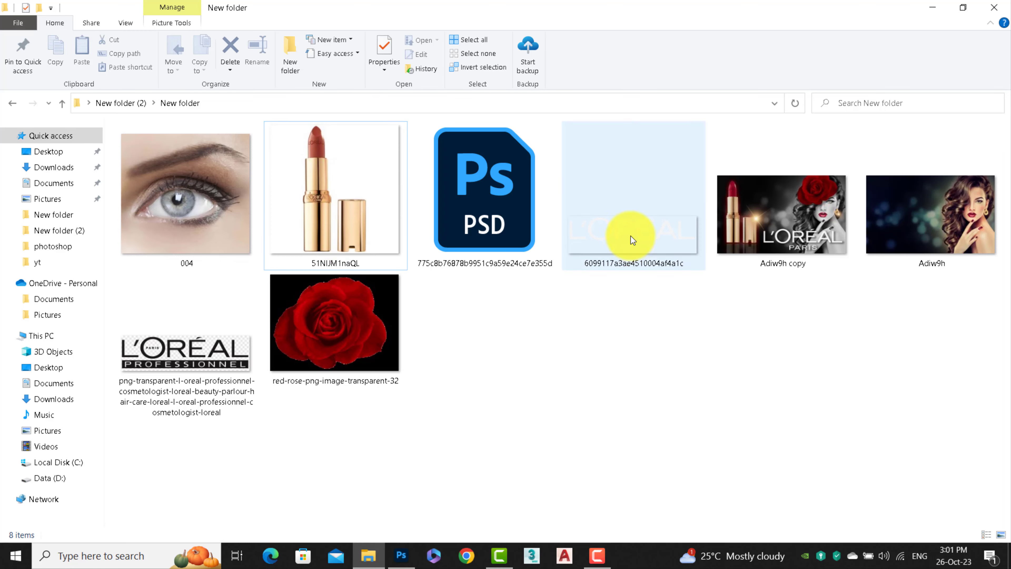
mouse_move(632, 242)
left_mouse_down()
mouse_move(546, 403)
mouse_move(506, 50)
mouse_move(336, 43)
mouse_move(314, 314)
left_mouse_up()
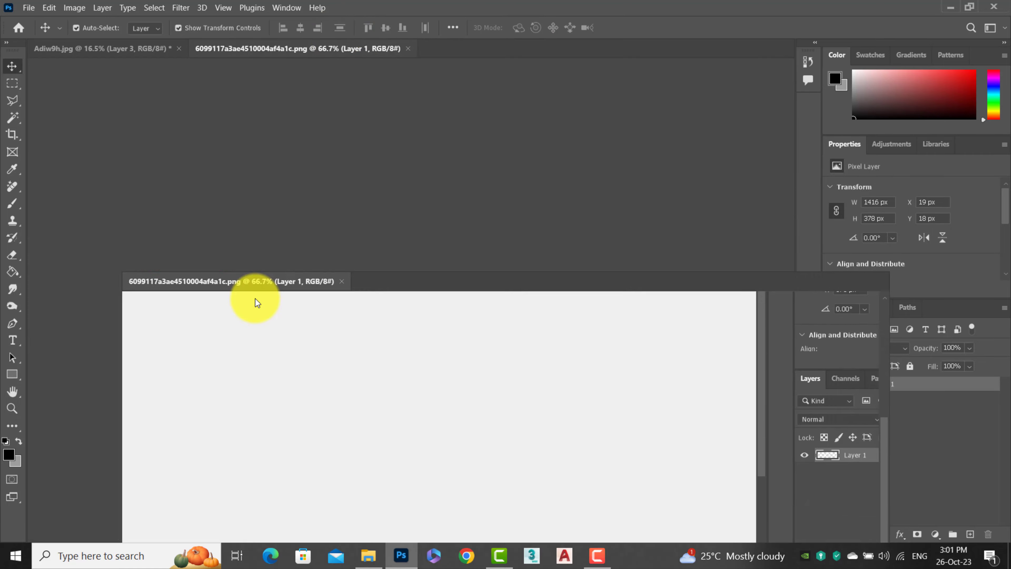
left_click_drag(360, 346, 402, 250)
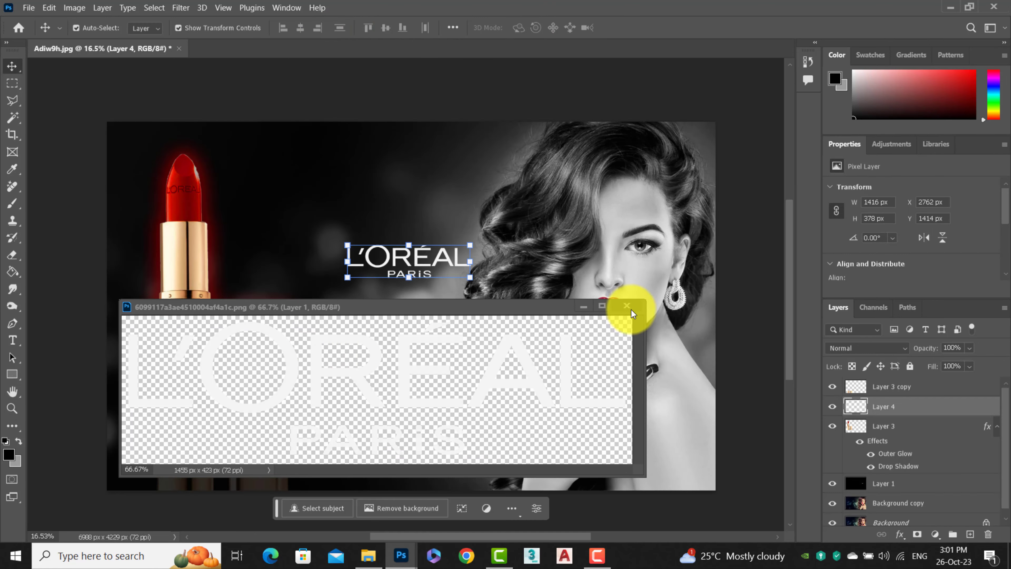
left_click(626, 305)
left_click_drag(472, 275, 689, 418)
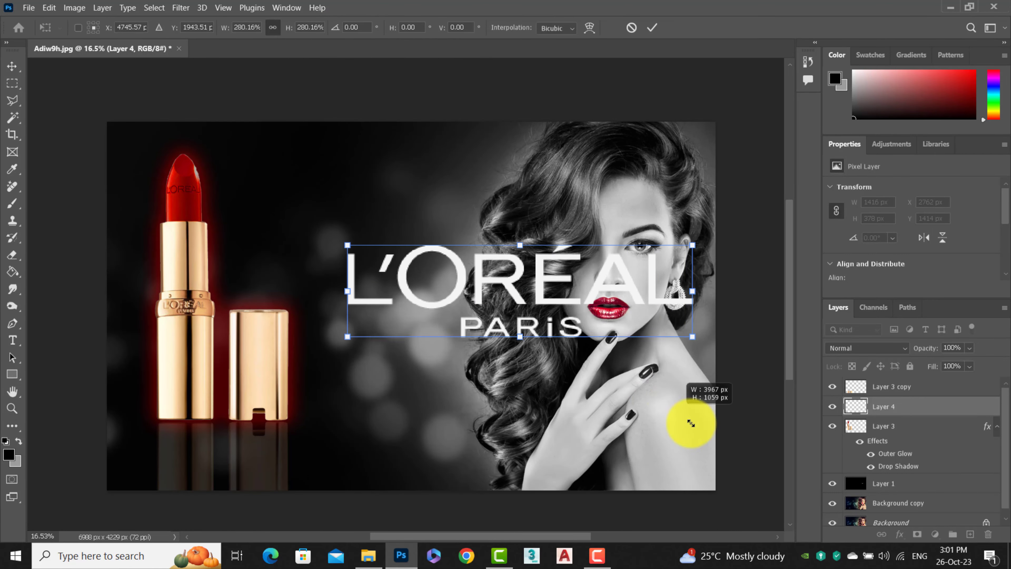
mouse_move(560, 271)
left_mouse_down()
mouse_move(527, 418)
mouse_move(540, 427)
left_mouse_up()
left_click(652, 27)
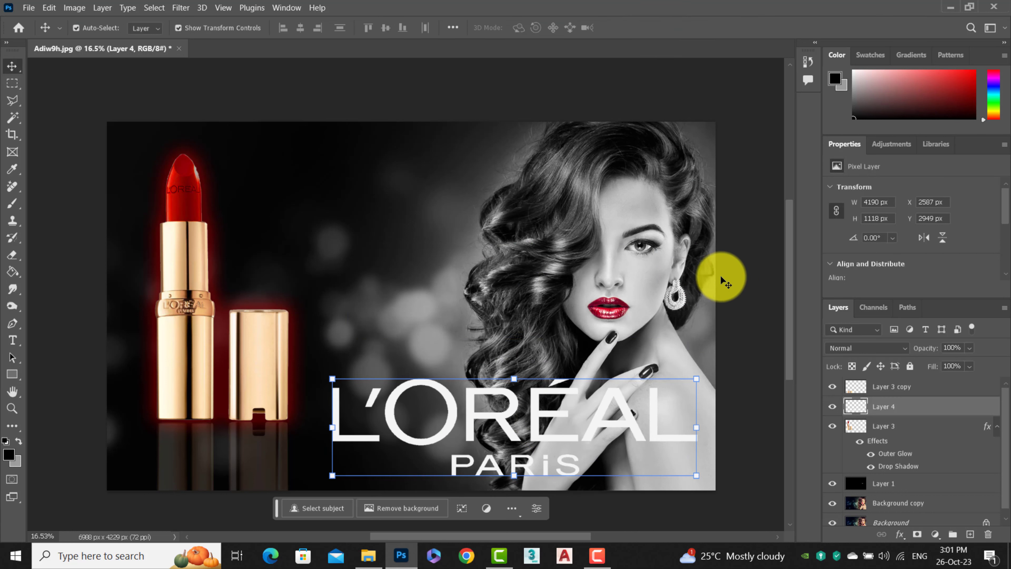
Step: Nudge the logo slightly lower and give its layer a drop shadow
left_click_drag(637, 414, 634, 422)
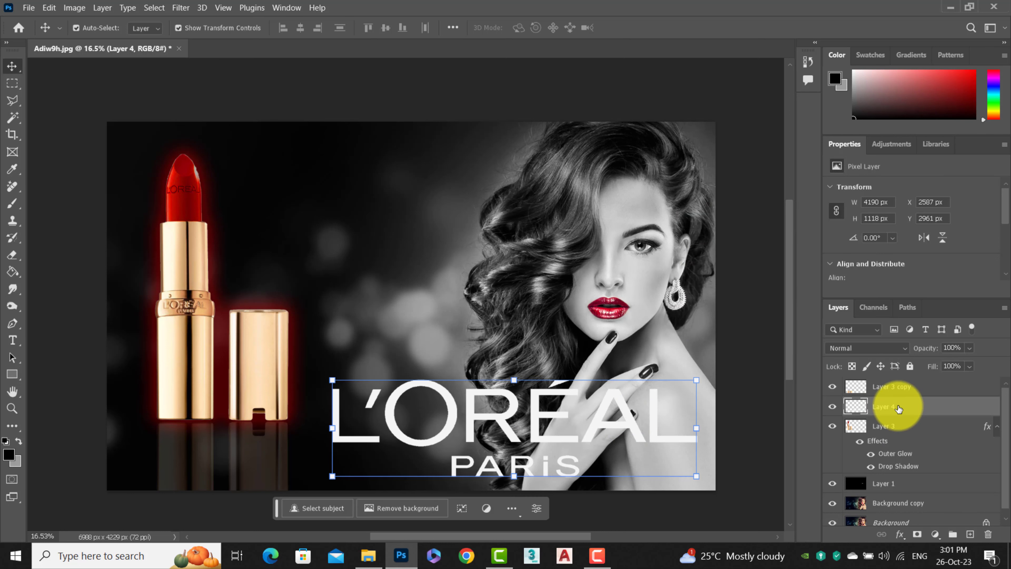
right_click(882, 406)
left_click(820, 32)
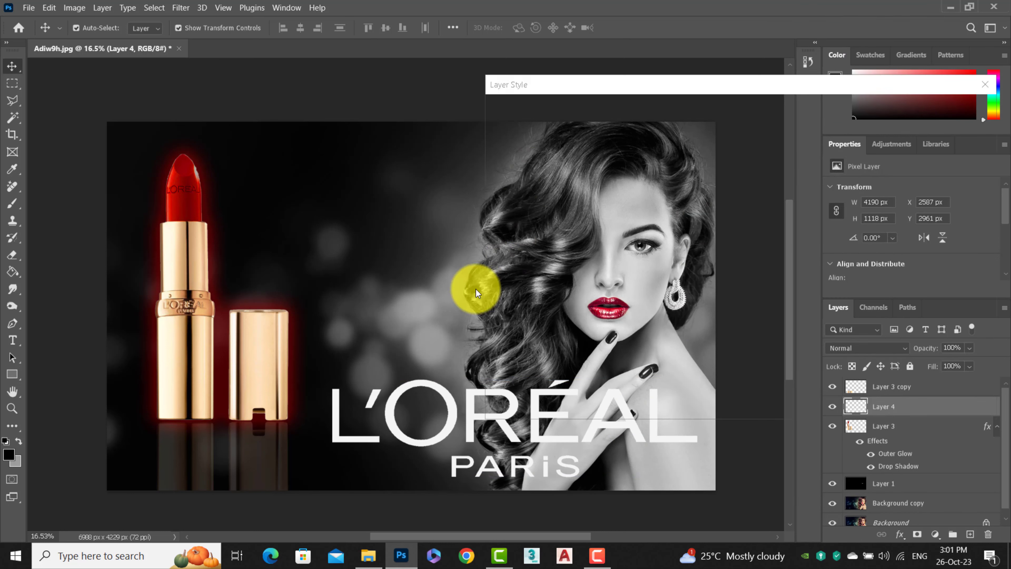
left_click(523, 353)
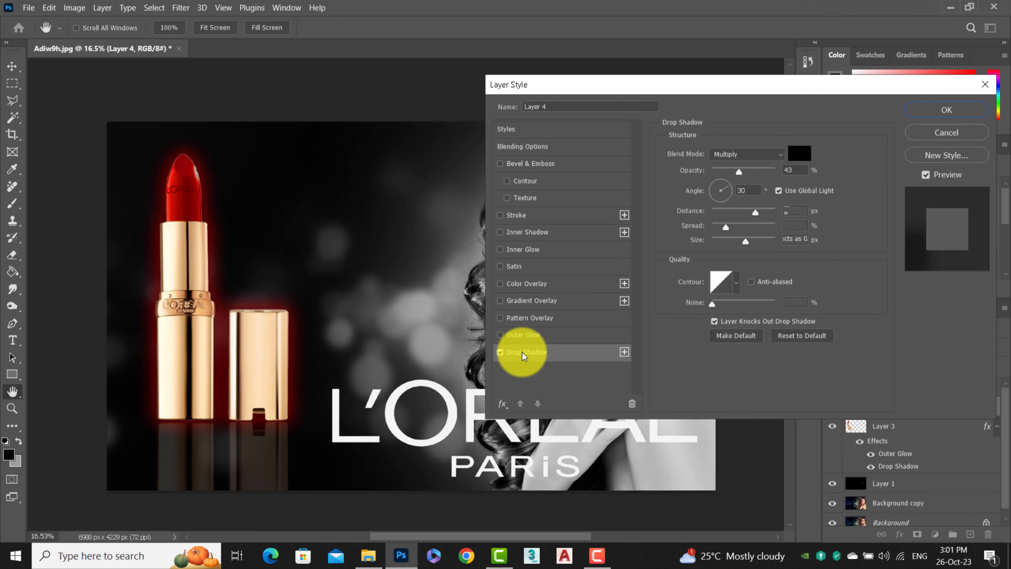
left_click(946, 109)
left_click(367, 556)
Step: Copy the red rose PNG into the poster as a new layer, Layer 5
left_click(351, 343)
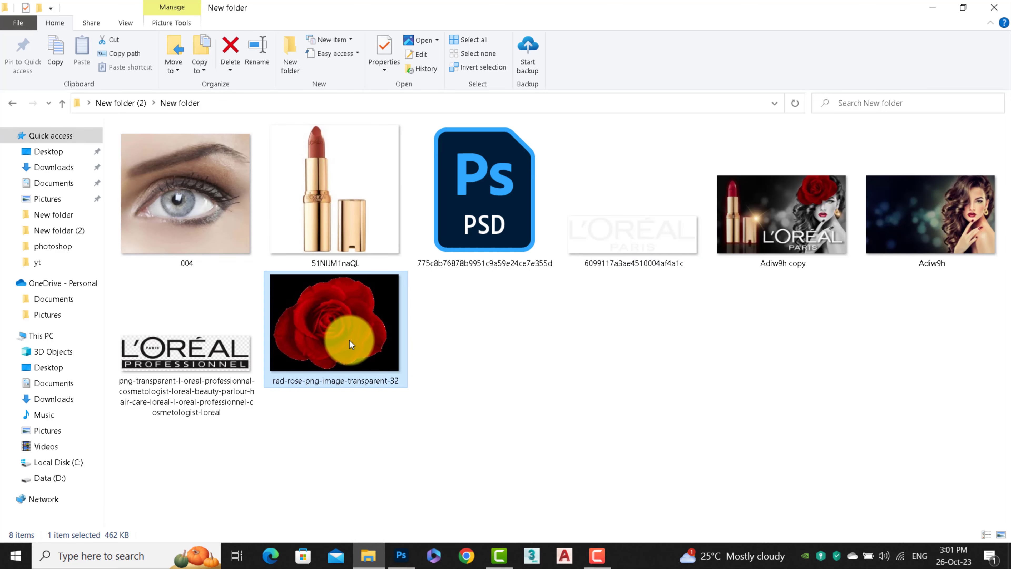
mouse_move(350, 333)
left_mouse_down()
mouse_move(522, 171)
mouse_move(515, 49)
left_mouse_up()
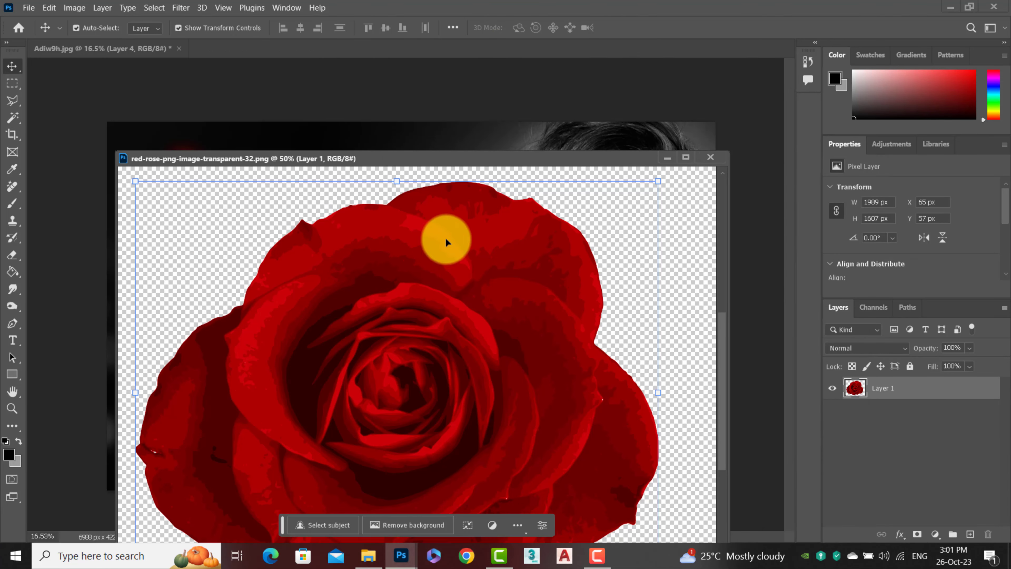
left_click_drag(440, 237, 518, 138)
left_click(711, 158)
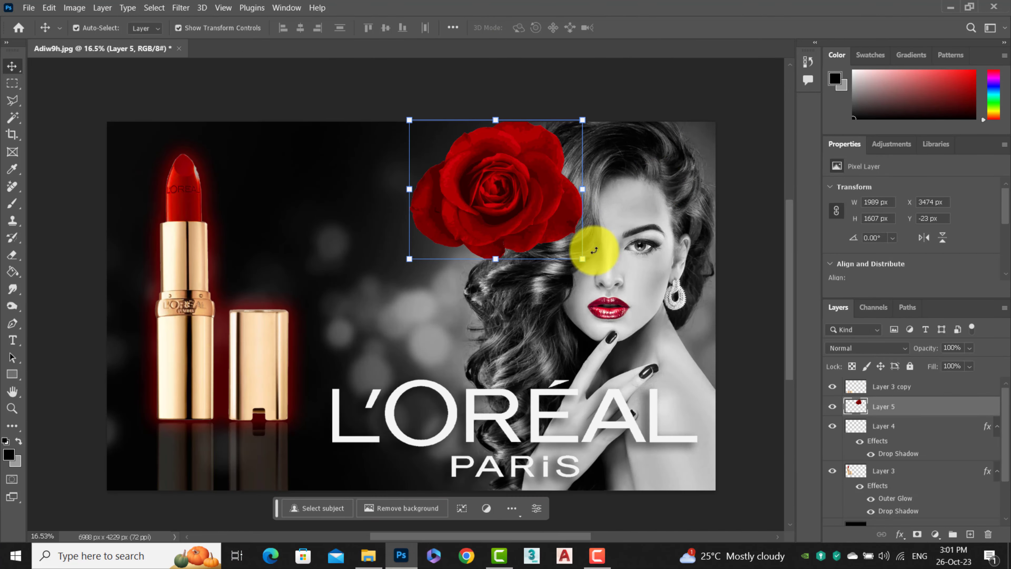
Step: Scale and tilt the rose over the model's hair so it covers one eye
left_click_drag(581, 260, 546, 230)
left_click_drag(518, 170, 580, 235)
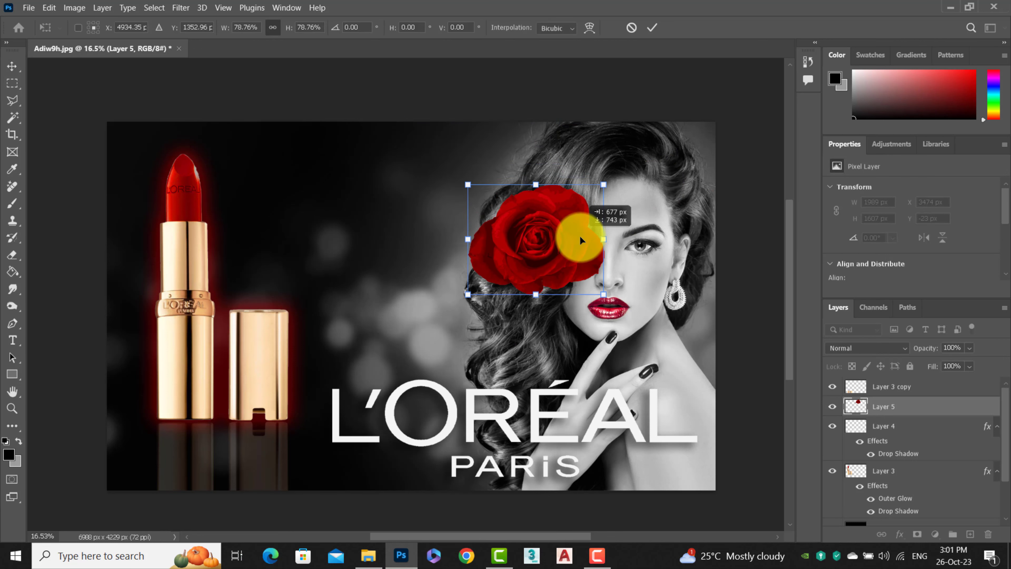
mouse_move(655, 293)
left_mouse_down()
mouse_move(625, 249)
mouse_move(605, 253)
mouse_move(561, 235)
left_mouse_up()
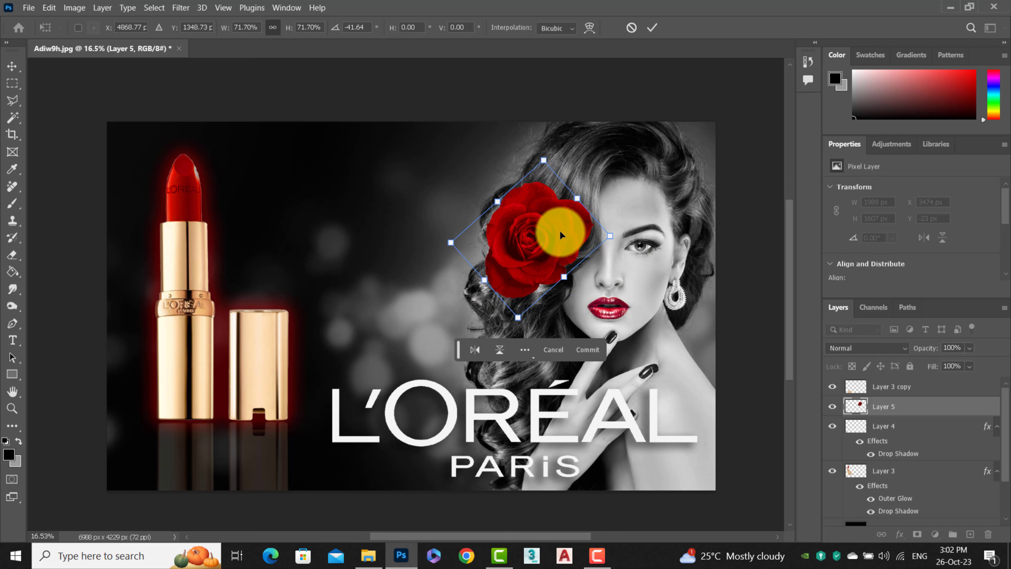
left_click(631, 27)
left_click_drag(547, 226, 588, 253)
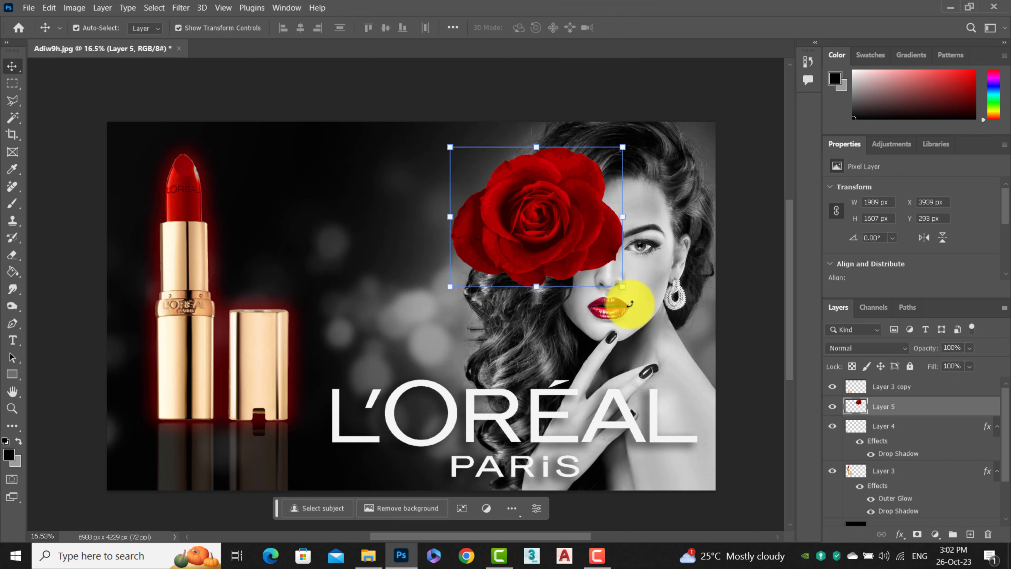
key("ctrl+t")
mouse_move(638, 277)
left_mouse_down()
mouse_move(677, 226)
mouse_move(569, 226)
left_mouse_up()
left_click(652, 28)
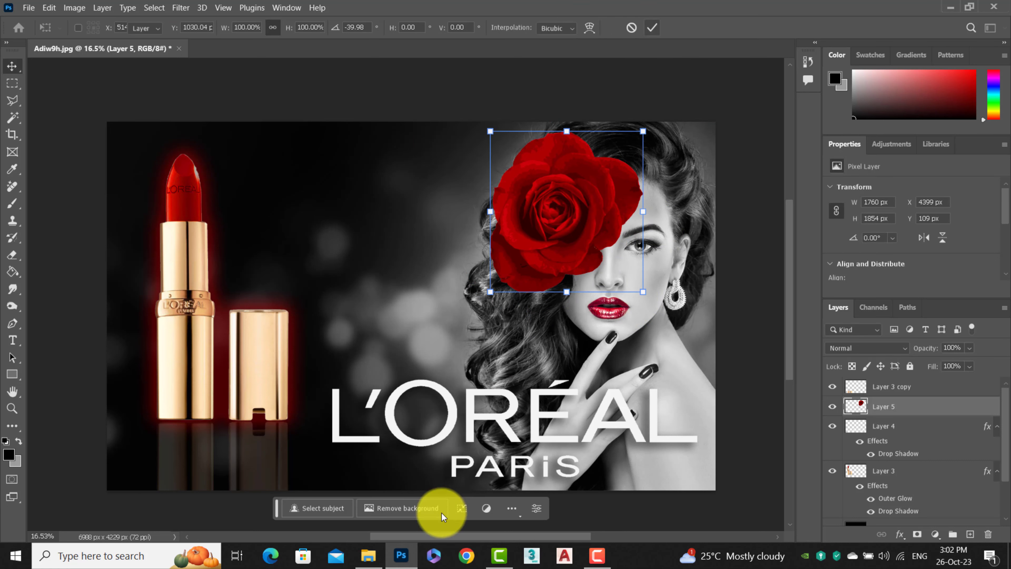
left_click(367, 562)
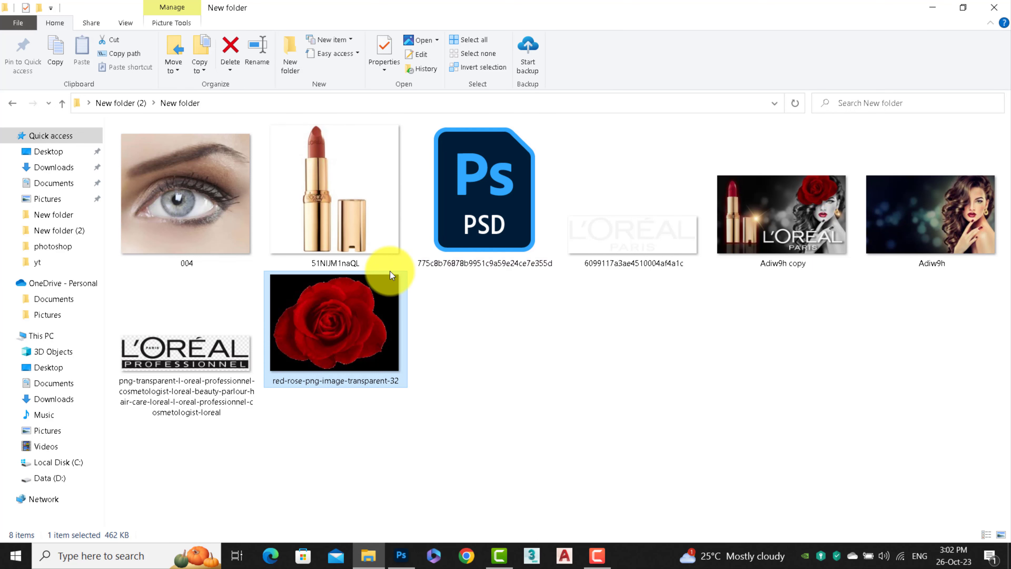
Step: Open the light-flare PSD, copy its flare layer into the poster, and close it unsaved
left_click(233, 334)
left_click(465, 228)
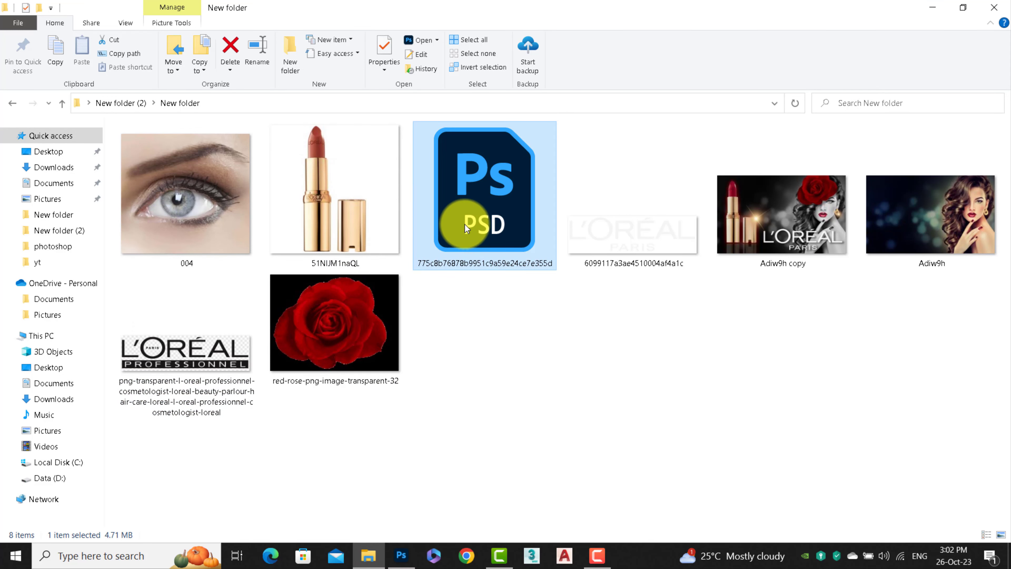
double_click(493, 217)
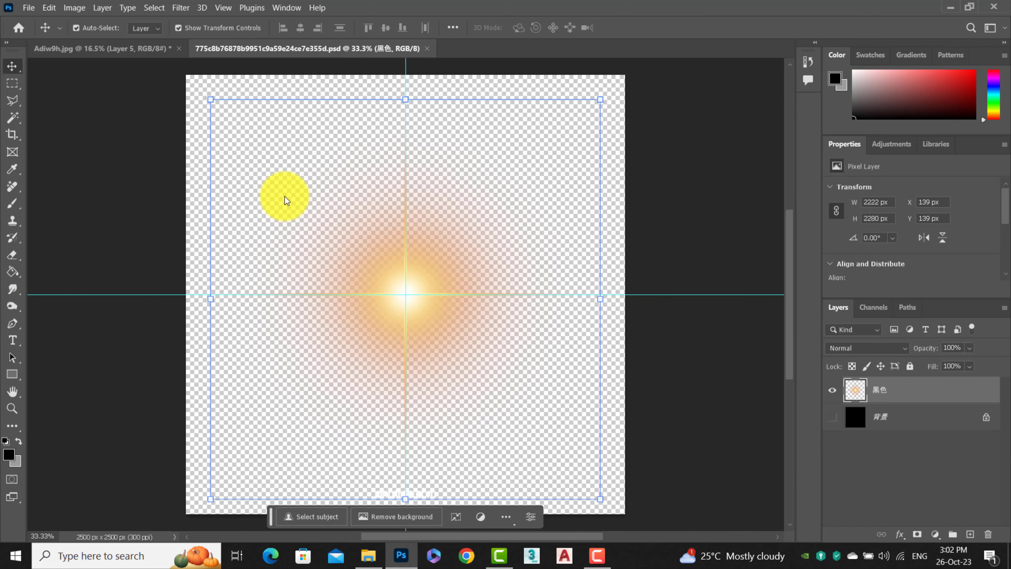
left_click_drag(317, 48, 255, 292)
left_click_drag(342, 486, 367, 389)
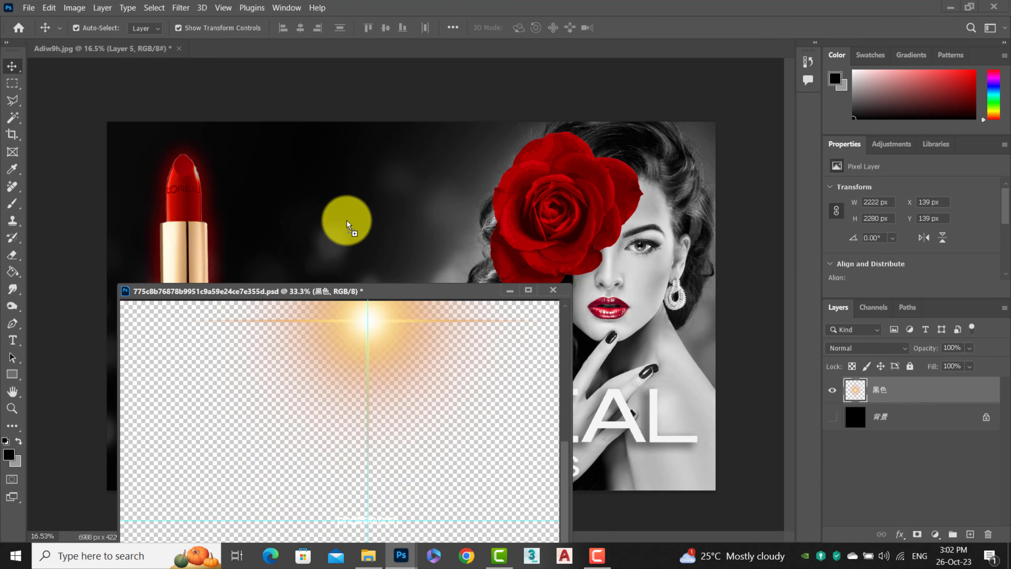
left_click_drag(349, 500, 339, 219)
left_click(534, 229)
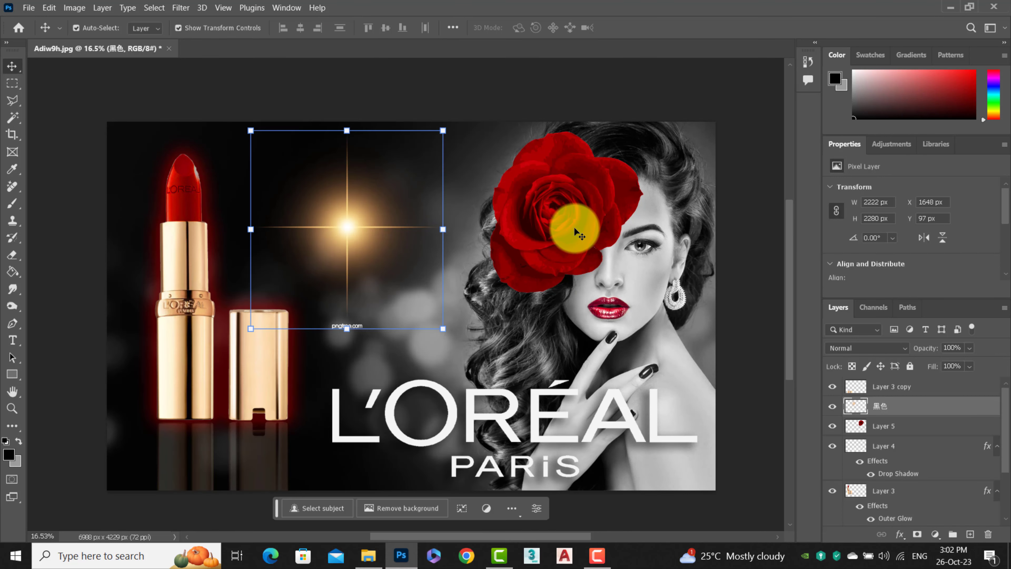
left_click(574, 227)
Step: Tilt the rose about 12 degrees and commit the rotation
left_click_drag(655, 305, 643, 334)
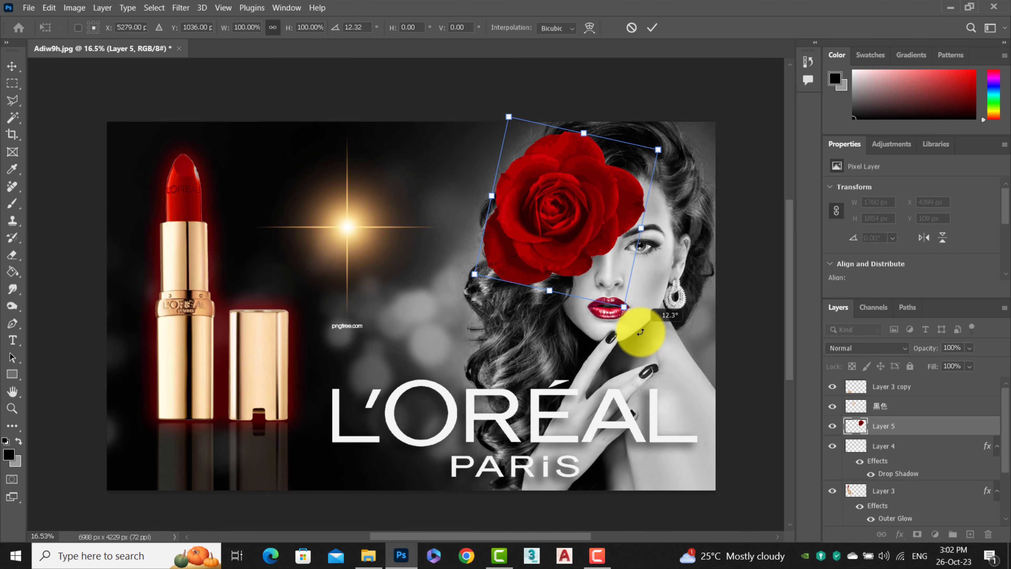
left_click_drag(599, 207, 603, 208)
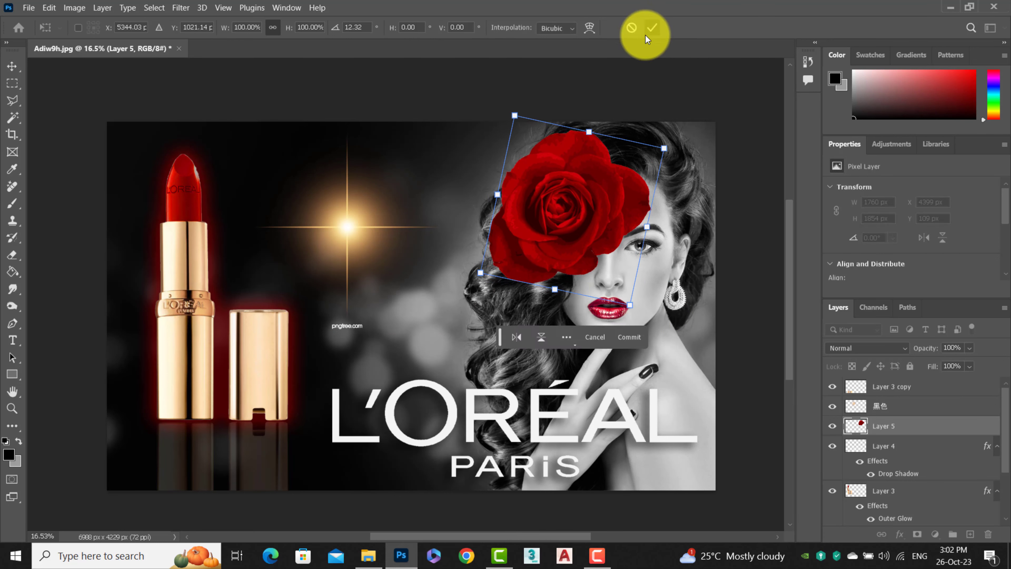
left_click(652, 28)
Step: Erase the flare's watermark, then rotate it about 30 degrees beside the lipstick cap
left_click(350, 226)
left_click(11, 255)
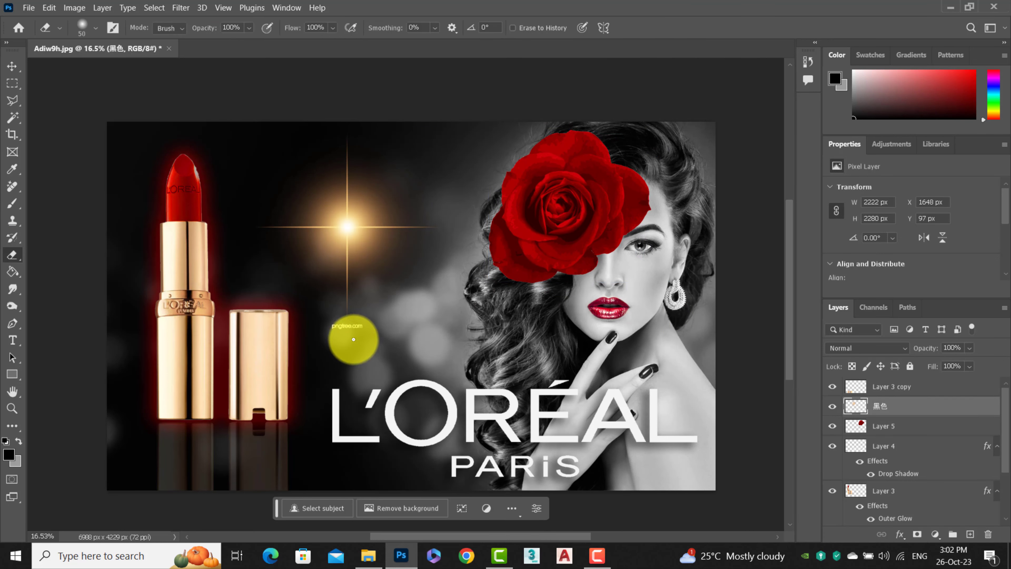
right_click(335, 334)
left_click(277, 279)
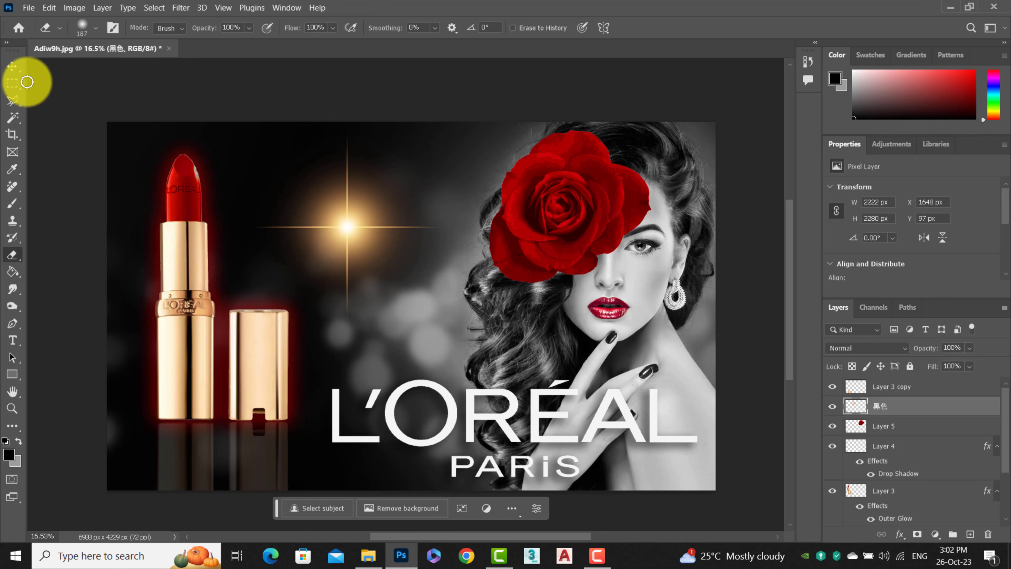
left_click(11, 71)
left_click_drag(456, 339, 494, 270)
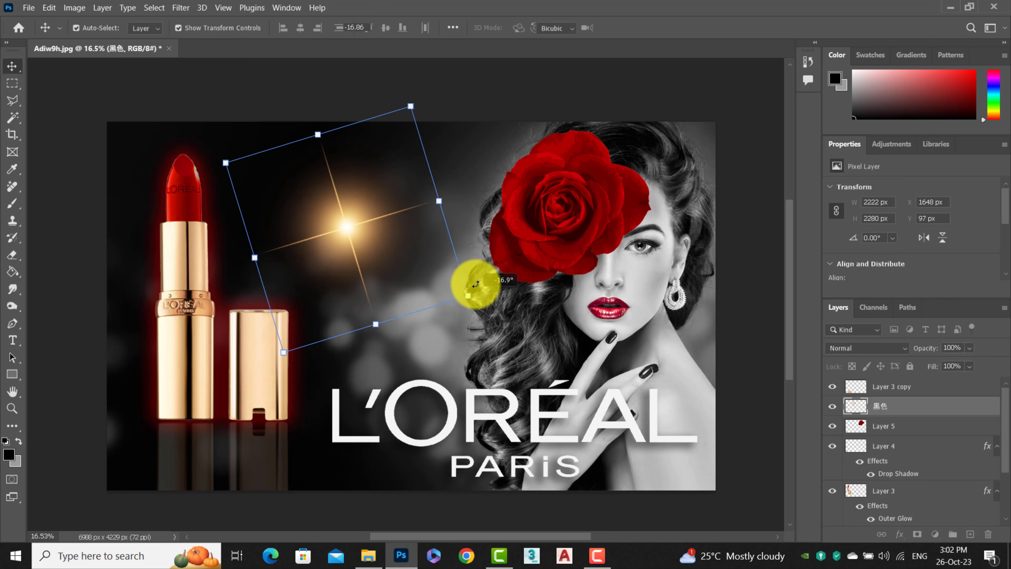
left_click_drag(366, 245, 301, 301)
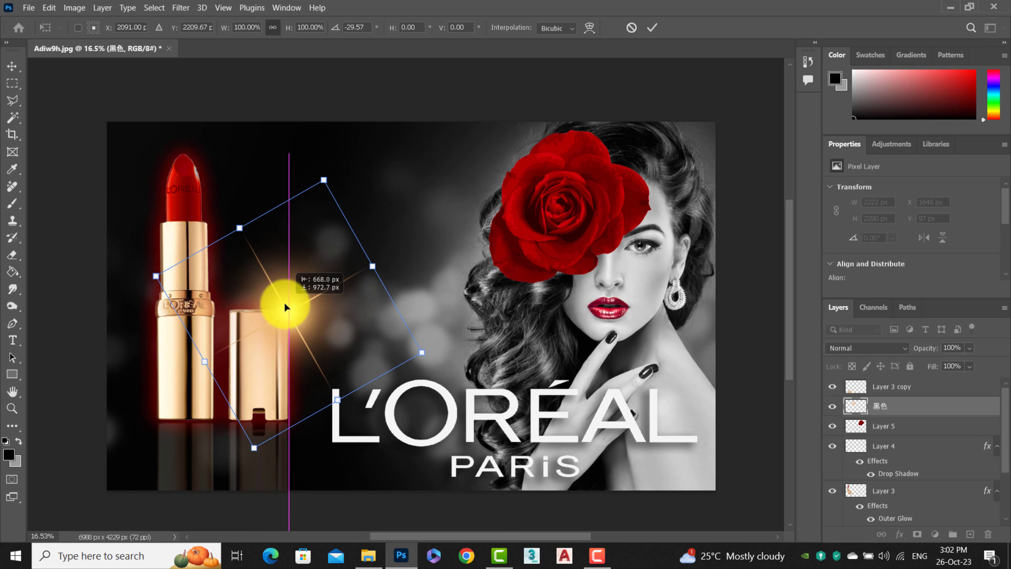
left_click(652, 27)
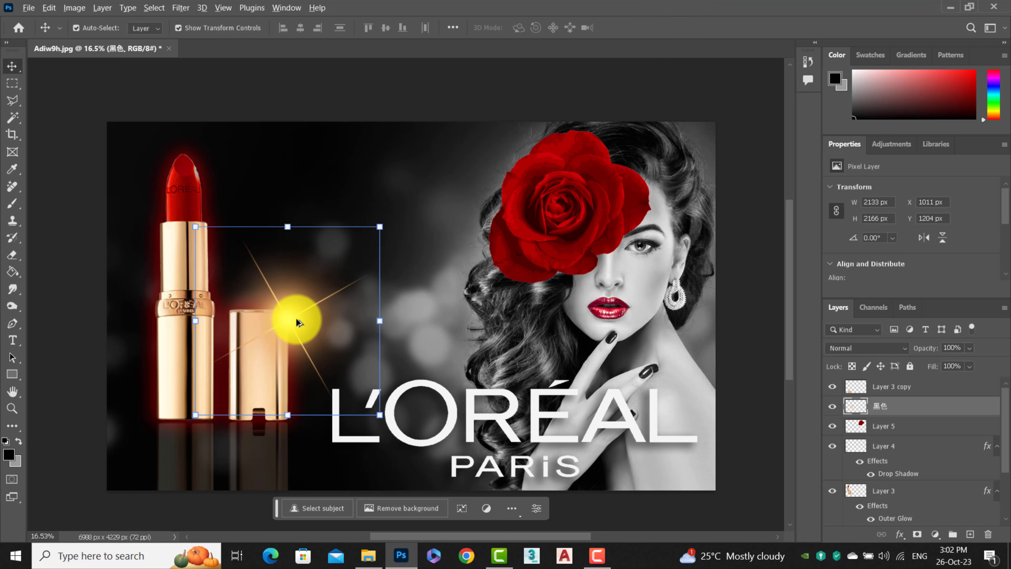
Step: Duplicate the flare to the top and lower the bottom flare's saturation to -43
left_click_drag(355, 262, 448, 160)
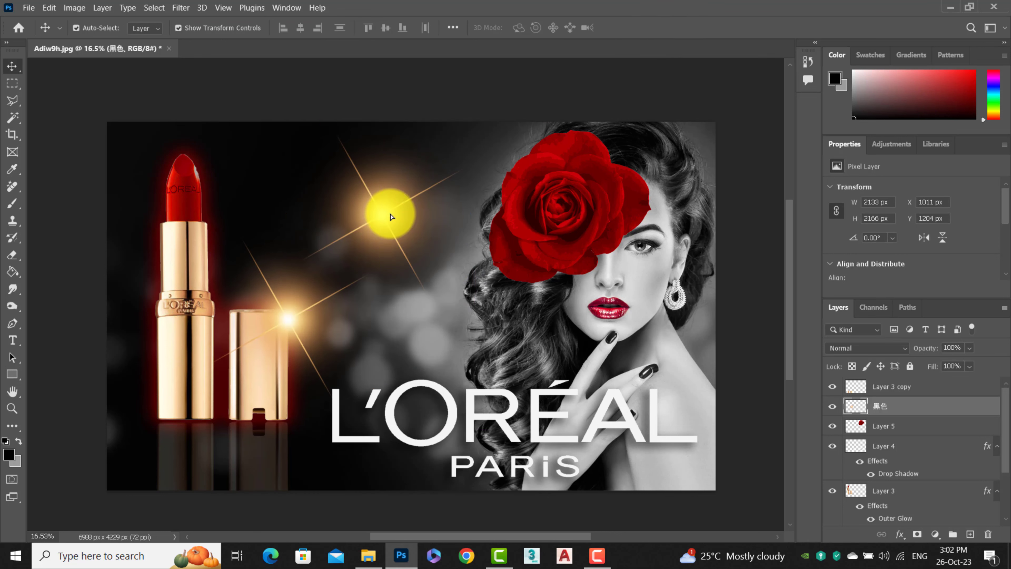
left_click(284, 327)
key("ctrl+u")
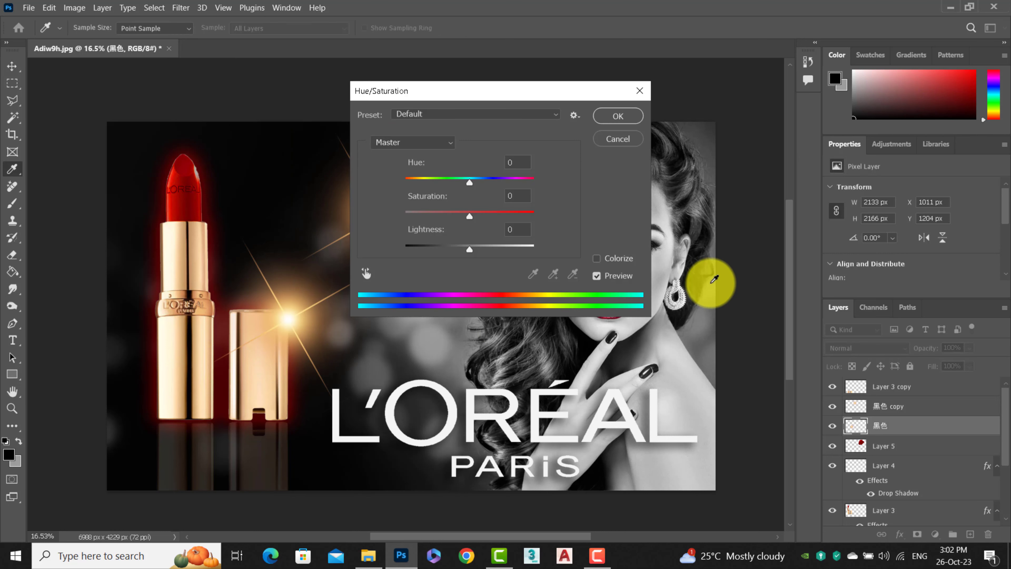
left_click_drag(452, 220, 442, 216)
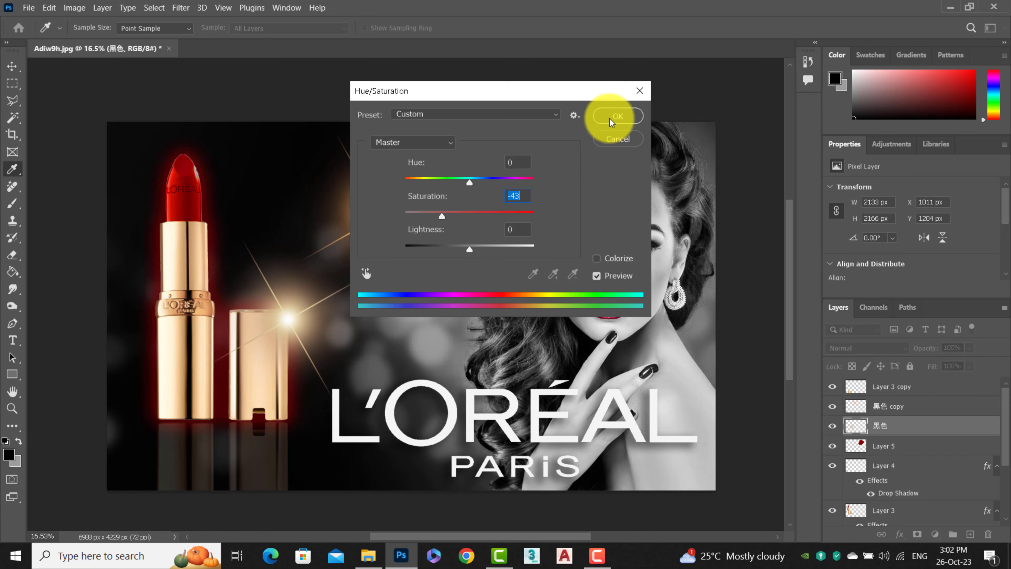
left_click(617, 116)
left_click(680, 301)
scroll(682, 300, "up", 3)
Step: Zoom in on the earring and erase Layer 1 there to reveal its gold colour
scroll(682, 300, "up", 3)
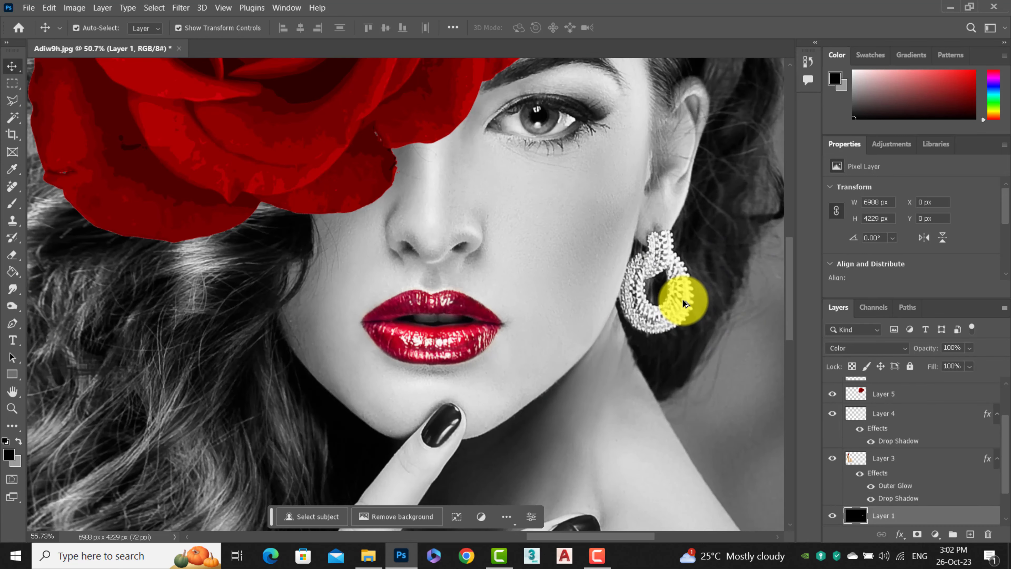
scroll(682, 299, "up", 3)
scroll(682, 300, "up", 2)
left_click_drag(673, 265, 597, 296)
left_click(11, 255)
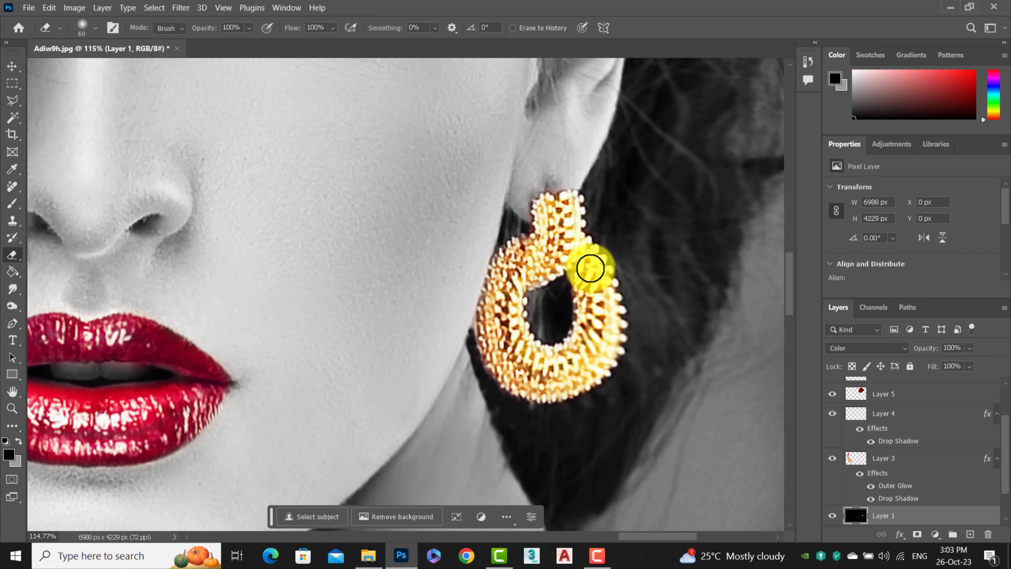
scroll(570, 212, "down", 3)
scroll(632, 267, "down", 3)
scroll(632, 271, "down", 2)
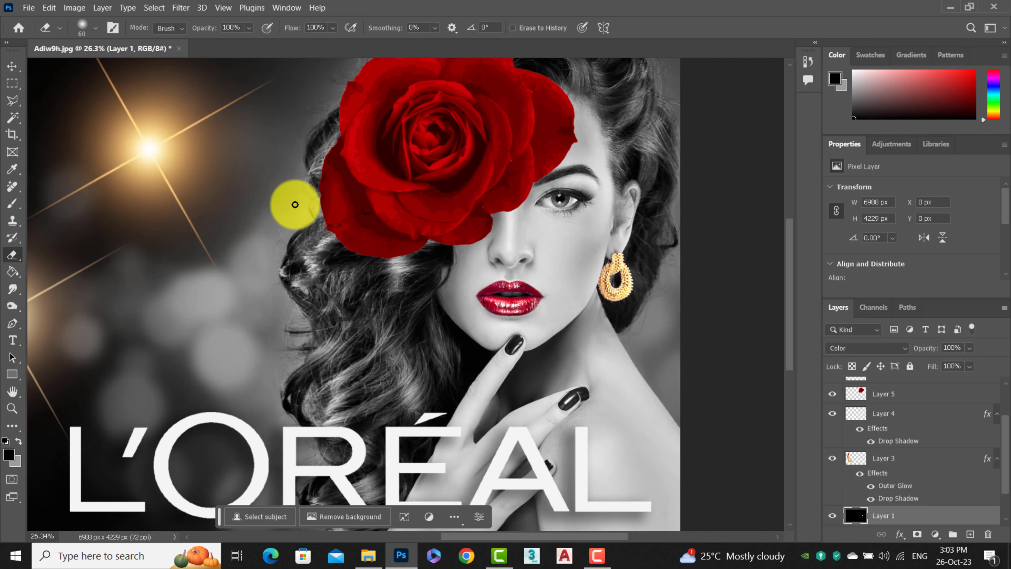
Step: Alt-drag a copy of the flare onto the model's face and start resizing it
left_click(14, 67)
left_click_drag(135, 135, 615, 300)
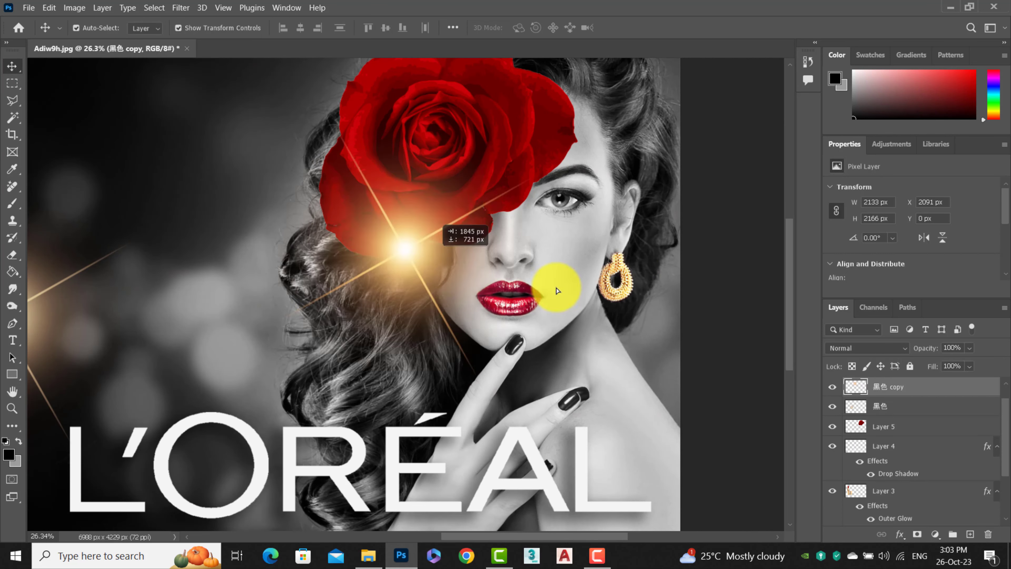
key("ctrl+t")
Step: Shrink the flare copy to about half size and place it on the gold earring
left_click_drag(463, 148, 642, 327)
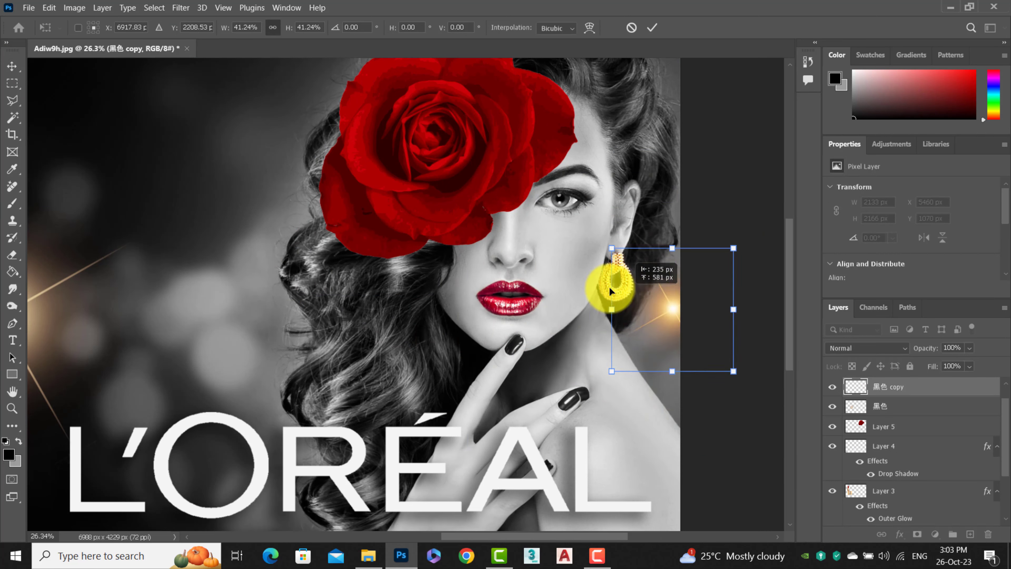
left_click_drag(659, 379, 580, 275)
scroll(626, 306, "up", 2)
scroll(626, 306, "up", 2)
scroll(628, 310, "up", 1)
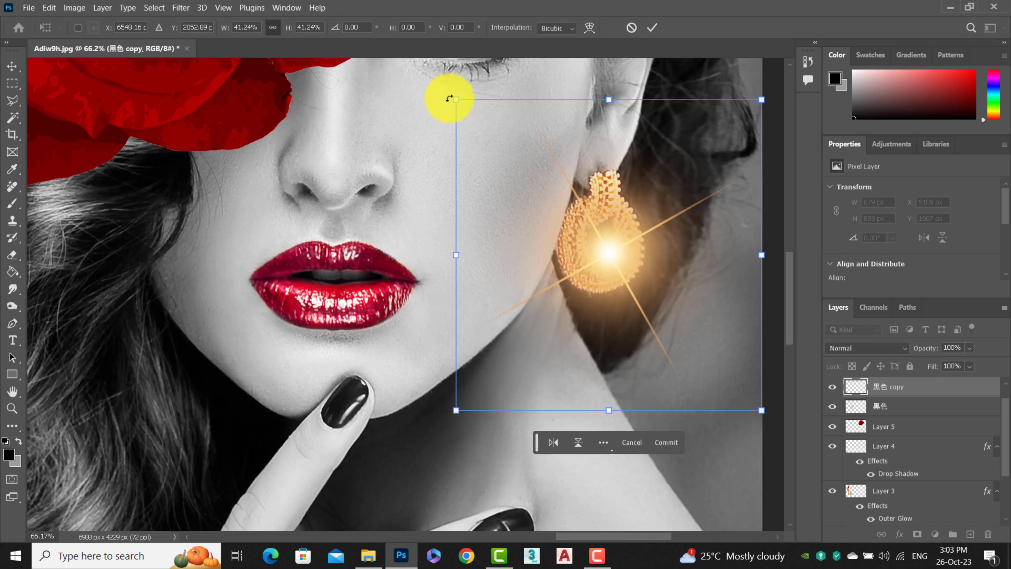
left_click_drag(456, 100, 612, 261)
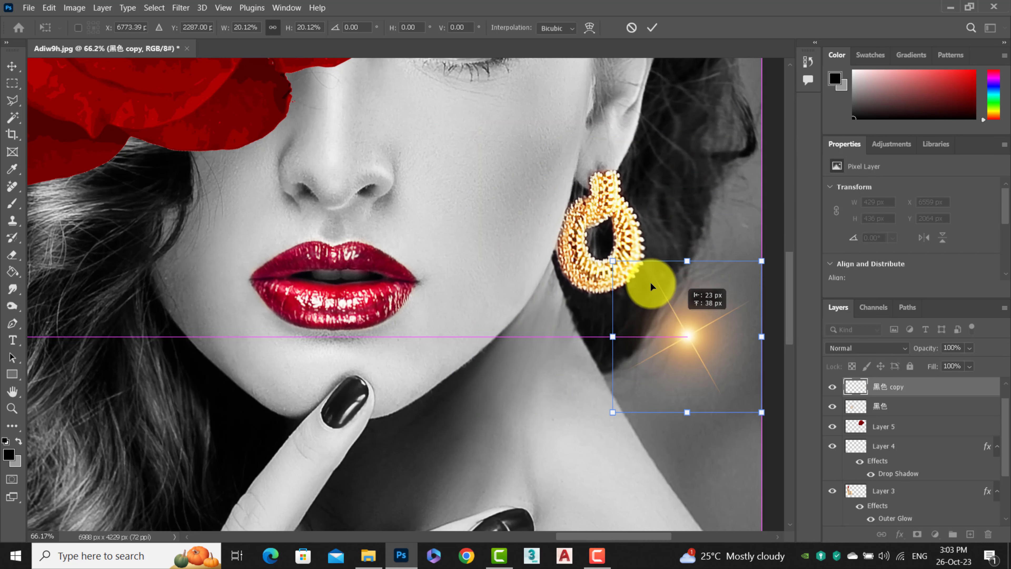
left_click_drag(652, 286, 600, 210)
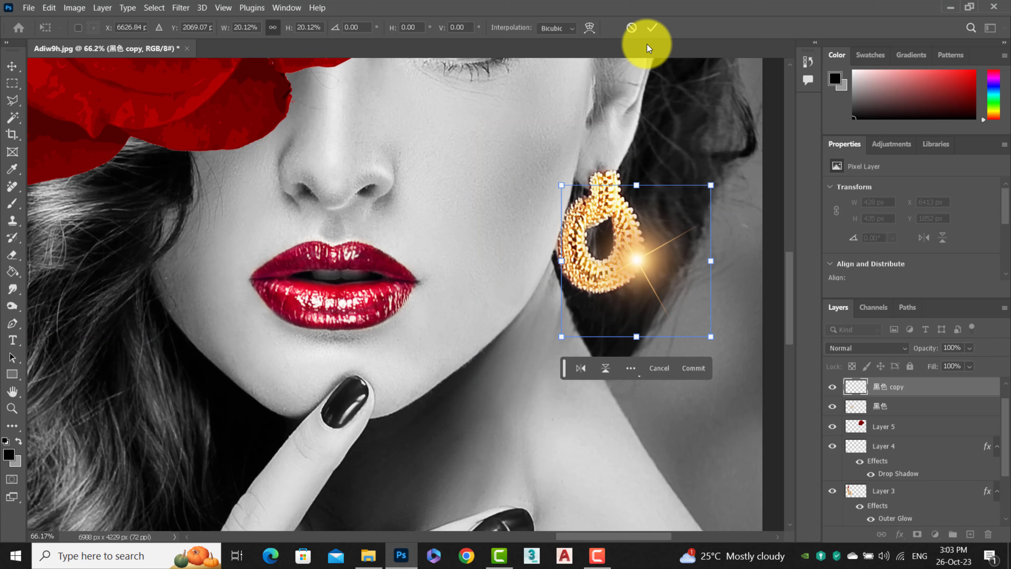
left_click(652, 28)
Step: Enlarge the gold earring slightly and commit the resize
scroll(631, 271, "down", 2)
scroll(639, 282, "down", 2)
scroll(637, 295, "down", 1)
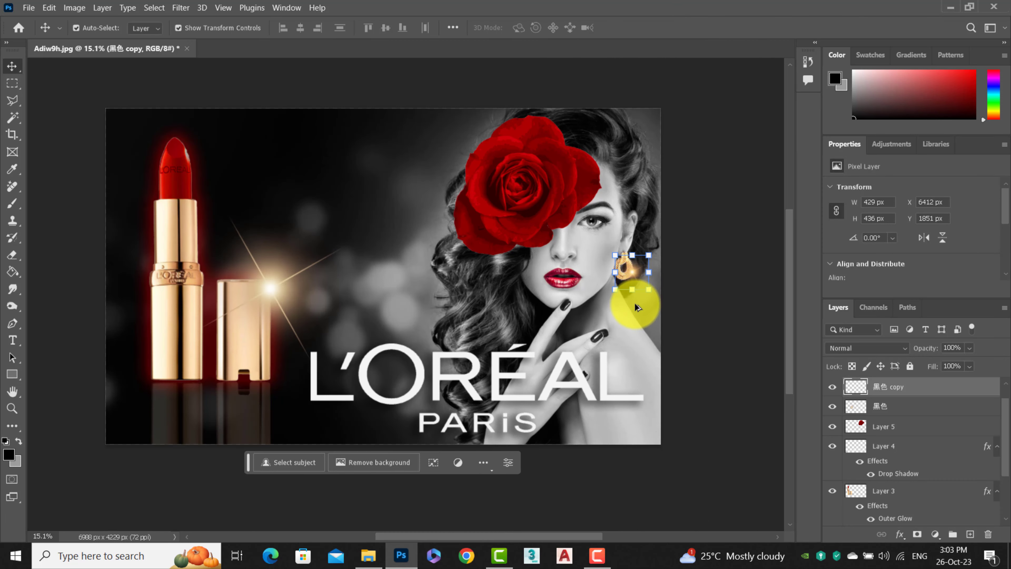
scroll(634, 303, "up", 2)
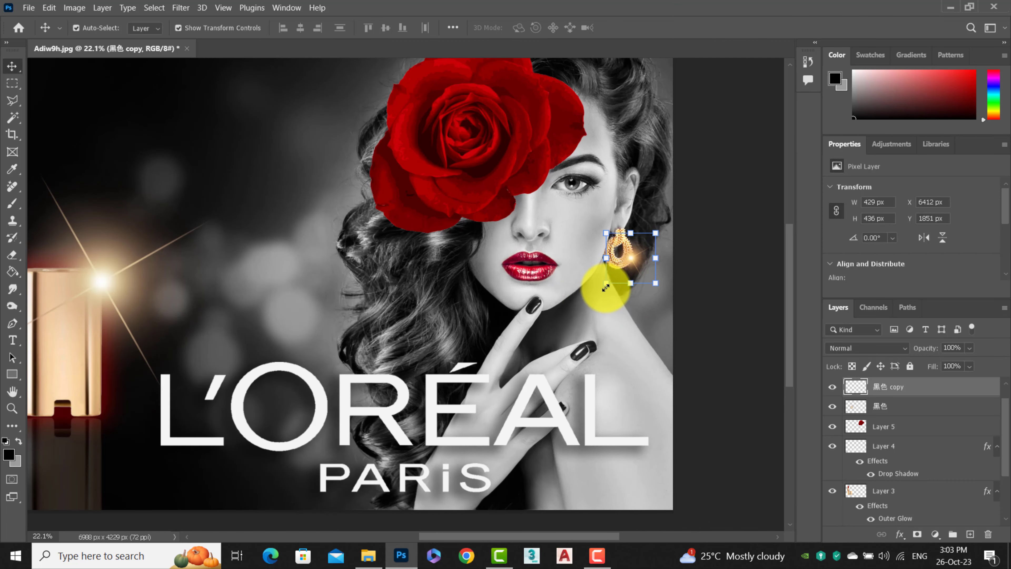
left_click_drag(606, 287, 601, 294)
left_click(651, 27)
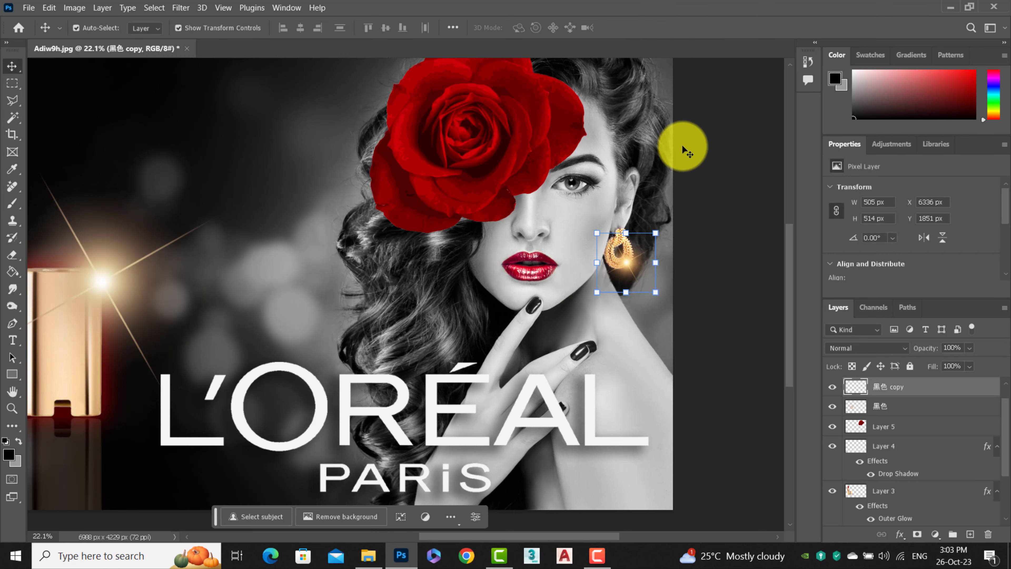
left_click(697, 258)
Step: Open the eye photo 004.JPG from the source-images folder in Photoshop
scroll(567, 304, "down", 2)
scroll(353, 248, "up", 1)
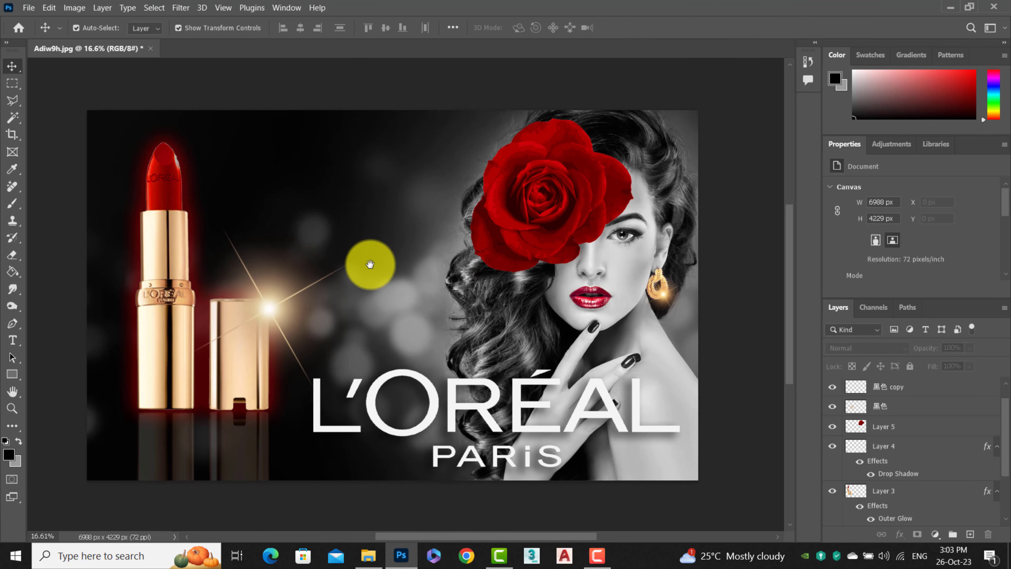
scroll(509, 414, "up", 1)
left_click(369, 556)
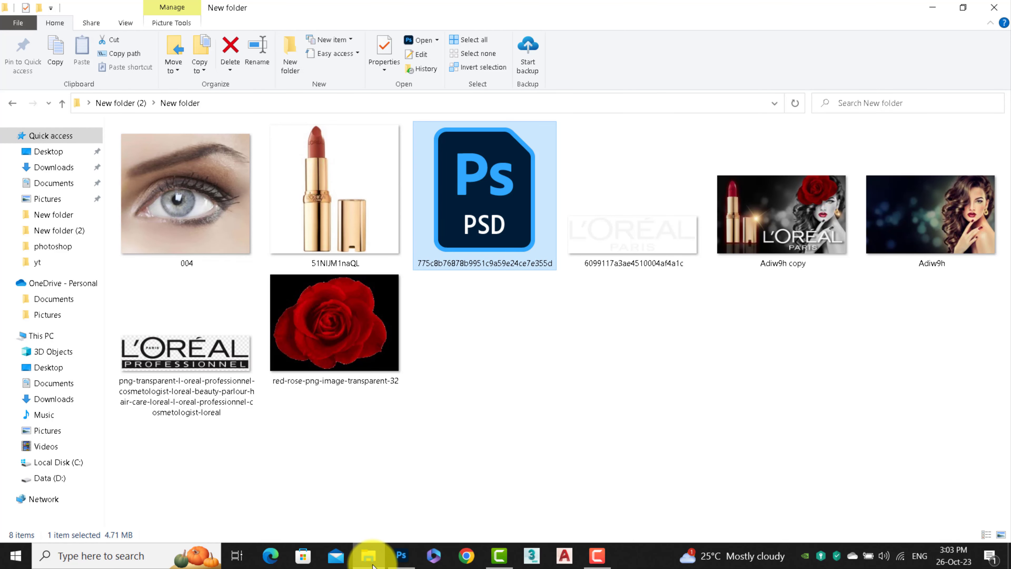
mouse_move(208, 226)
left_mouse_down()
mouse_move(410, 566)
mouse_move(387, 40)
left_mouse_up()
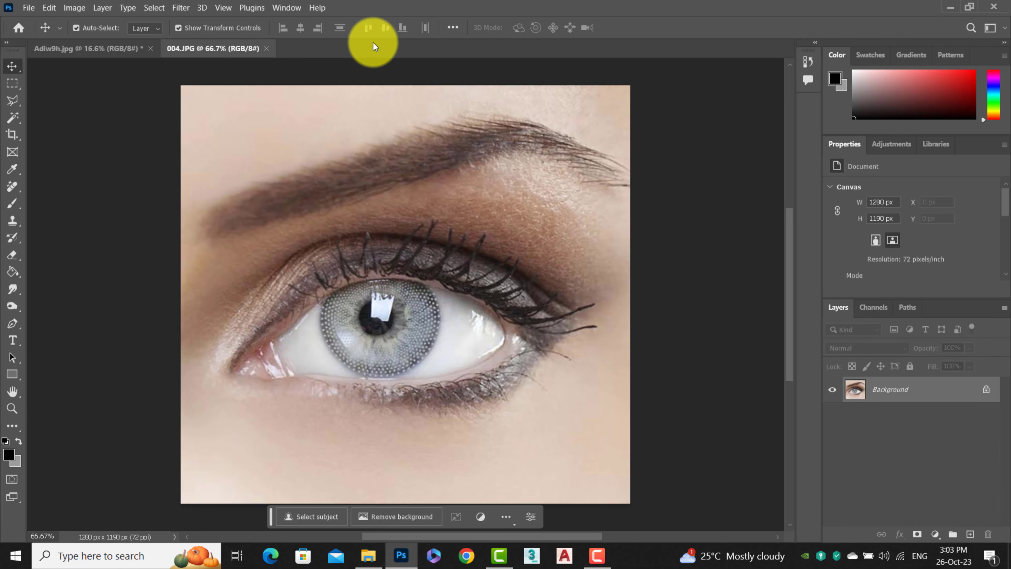
Step: Darken the red rose layer with Hue/Saturation Lightness -19, then return to 004.JPG
left_click(111, 49)
left_click(566, 203)
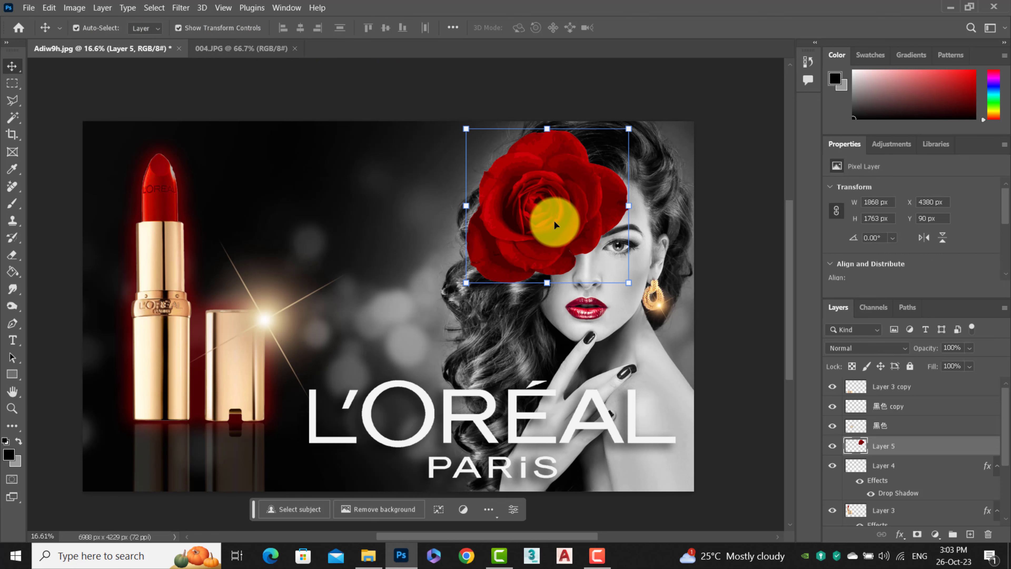
key("ctrl+u")
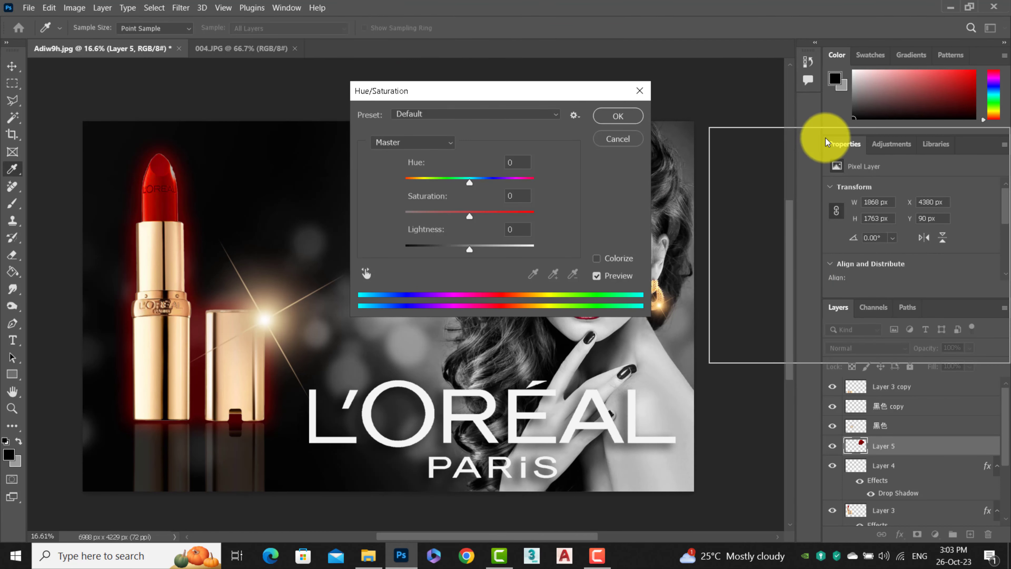
left_click_drag(826, 141, 826, 142)
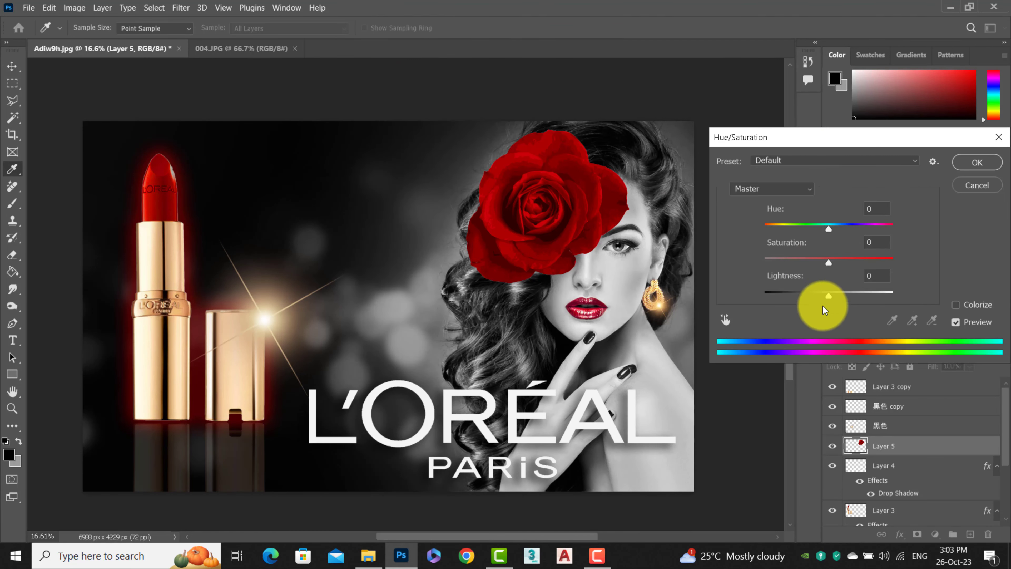
left_click(821, 292)
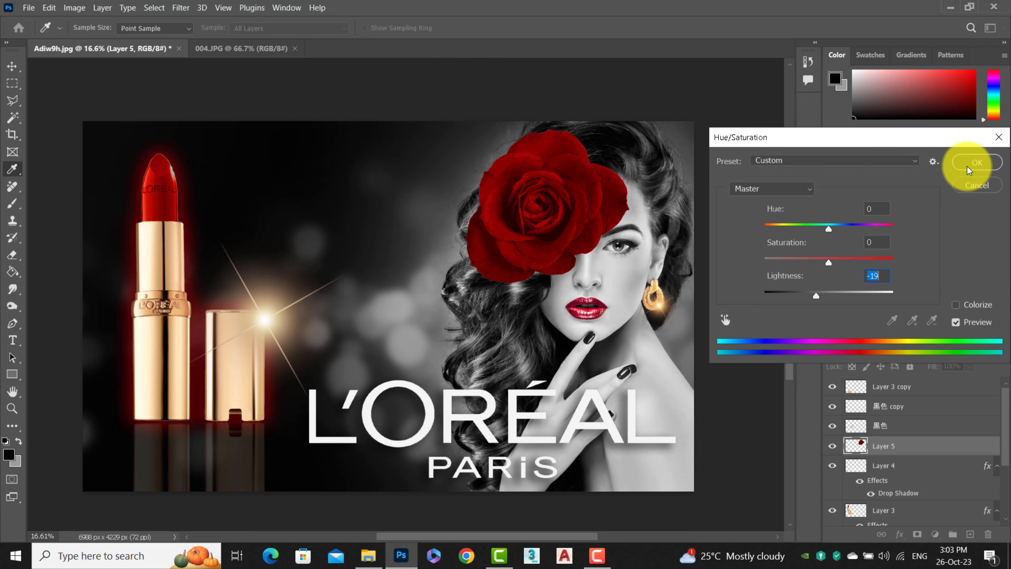
left_click(972, 162)
left_click(248, 49)
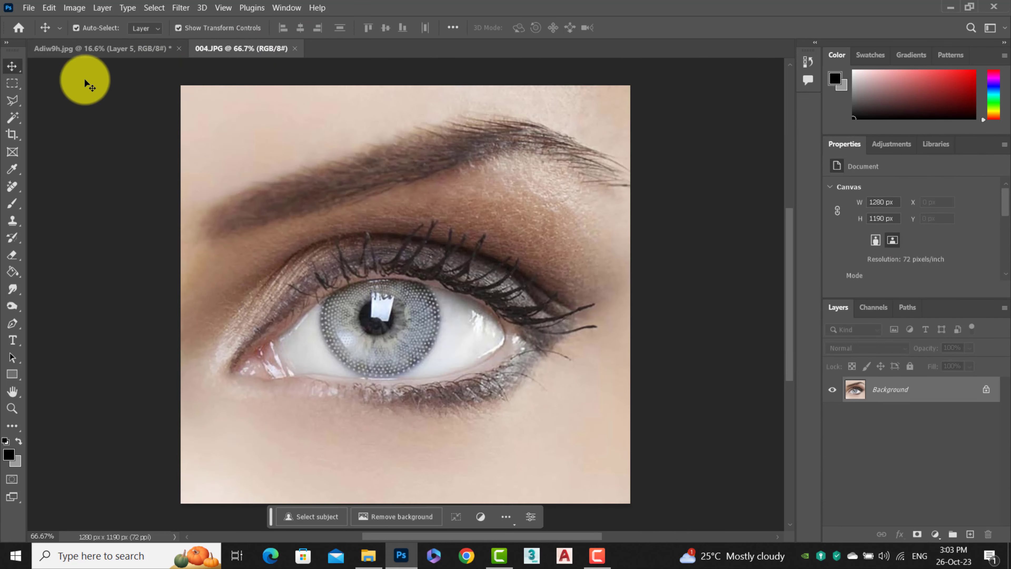
Step: Select the grey iris with an elliptical marquee and drag it into the ad
right_click(17, 87)
left_click(38, 93)
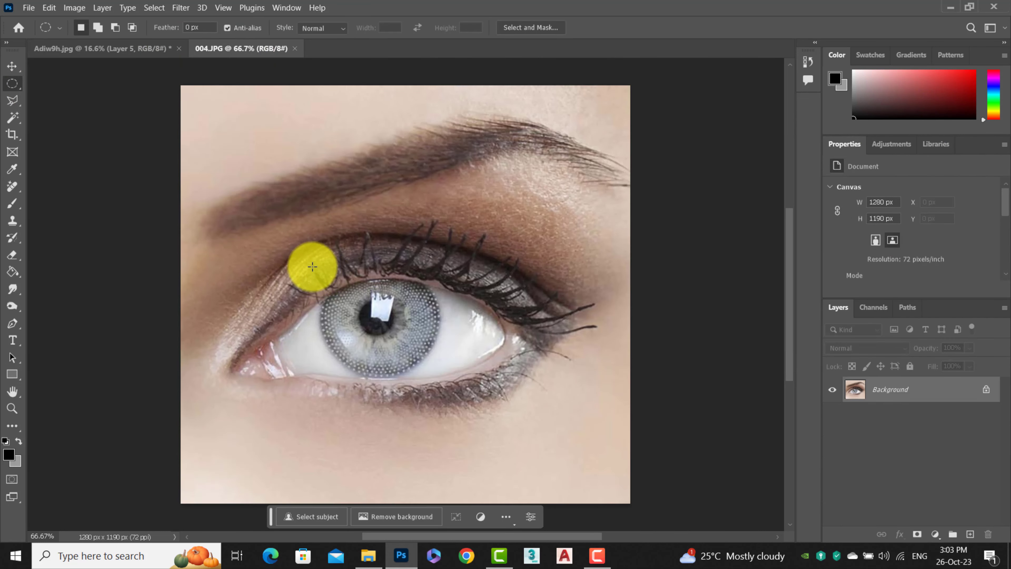
left_click_drag(312, 266, 448, 383)
left_click_drag(241, 48, 247, 115)
left_click(12, 66)
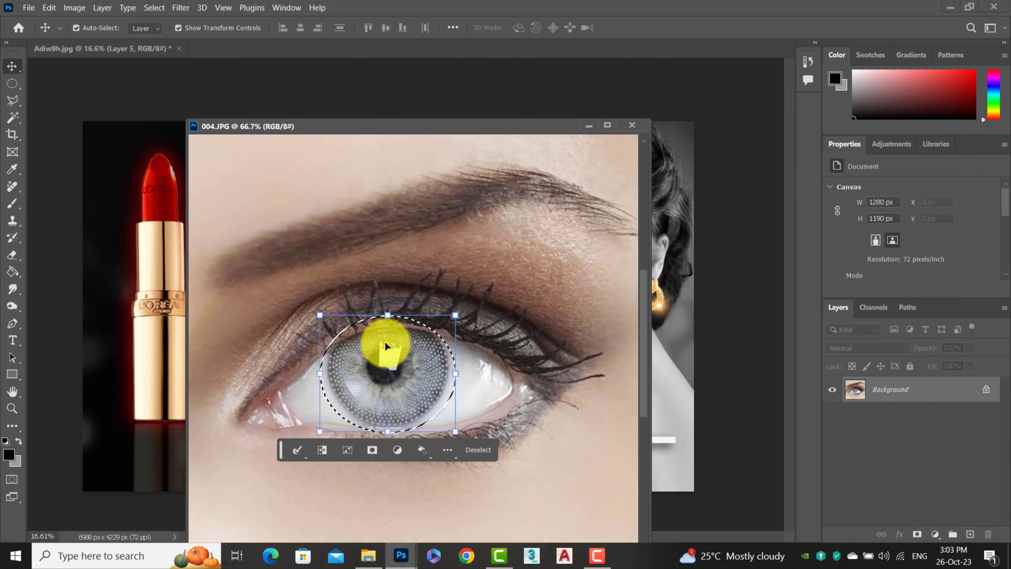
left_click_drag(388, 342, 669, 260)
left_click(632, 125)
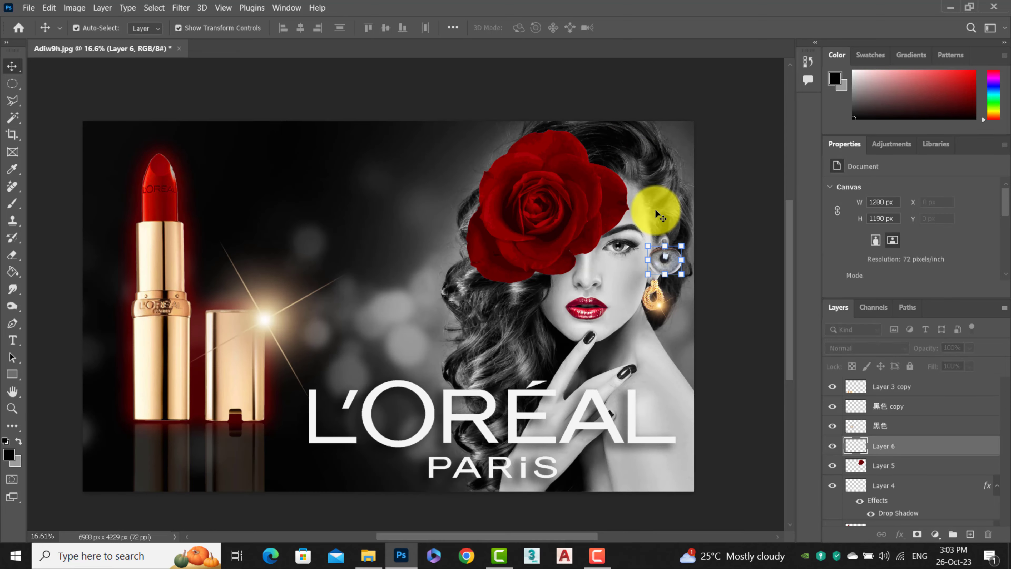
Step: Shrink the iris and position it over the model's eye
scroll(678, 254, "up", 2)
scroll(679, 258, "up", 2)
scroll(677, 259, "up", 1)
mouse_move(645, 262)
left_mouse_down()
mouse_move(391, 208)
mouse_move(372, 185)
left_mouse_up()
scroll(355, 163, "up", 2)
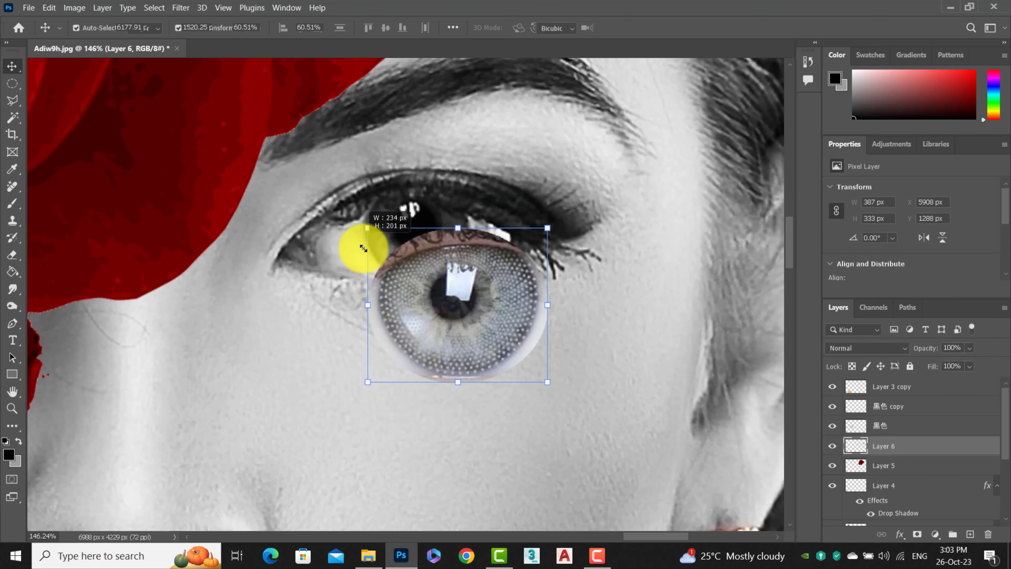
left_click_drag(244, 123, 400, 259)
left_click_drag(423, 305, 379, 230)
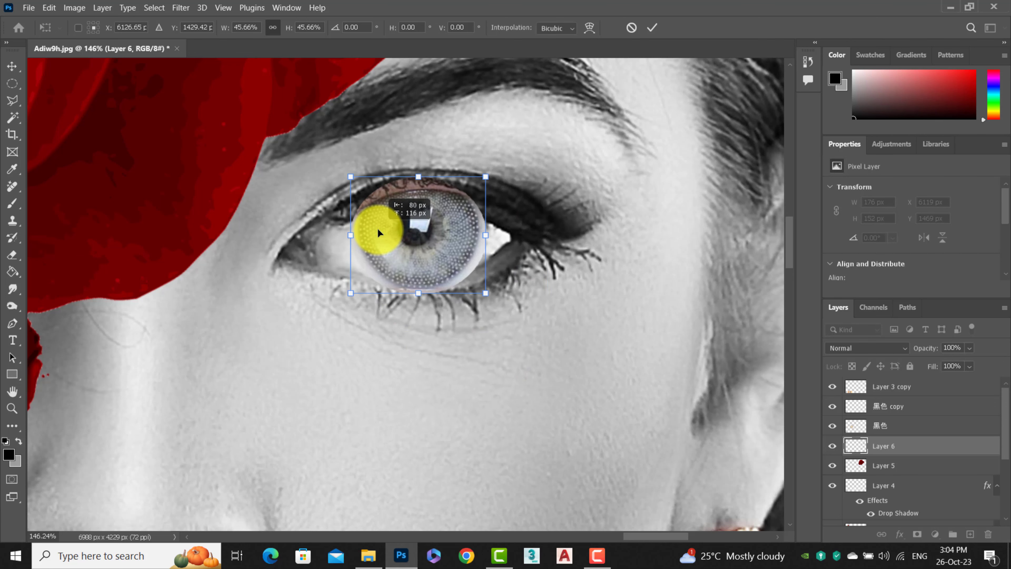
left_click(13, 256)
Step: Erase the lens rim around the iris's edges
scroll(361, 183, "up", 2)
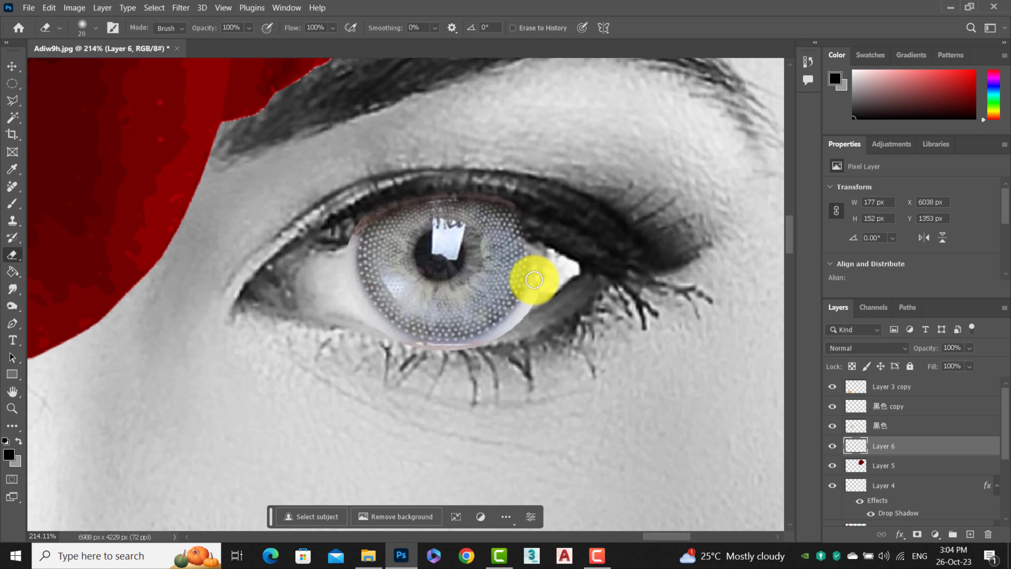
left_click_drag(528, 222, 409, 344)
left_click_drag(391, 199, 515, 197)
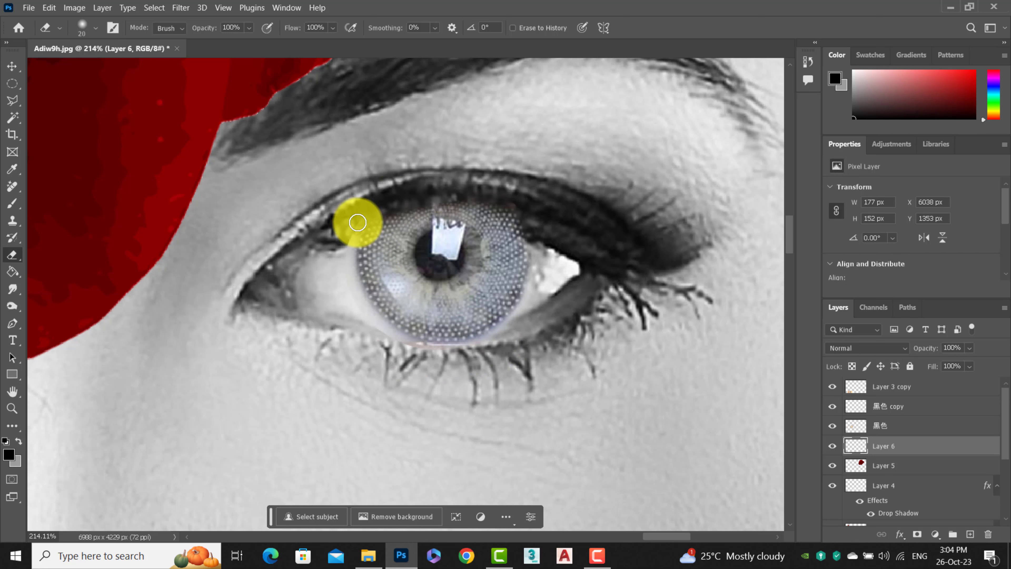
mouse_move(397, 341)
left_mouse_down()
mouse_move(458, 345)
mouse_move(515, 317)
mouse_move(537, 237)
mouse_move(513, 191)
left_mouse_up()
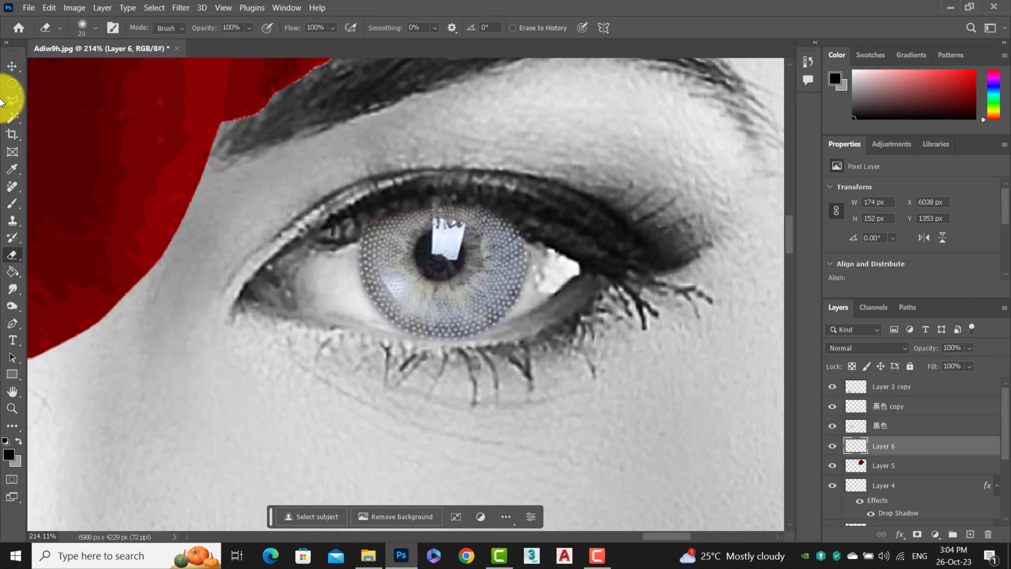
scroll(532, 226, "down", 2)
scroll(533, 225, "down", 2)
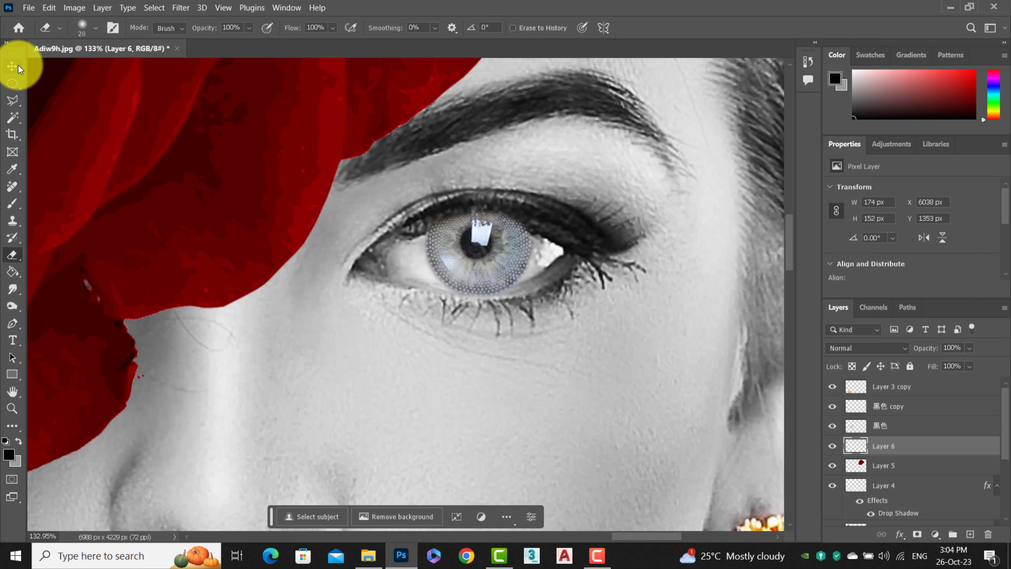
scroll(492, 221, "up", 2)
Step: Rescale the iris to about 149×130 px, centred on the eye
key("ctrl+t")
mouse_move(558, 187)
left_mouse_down()
mouse_move(534, 218)
mouse_move(529, 211)
left_mouse_up()
left_click_drag(470, 235, 475, 239)
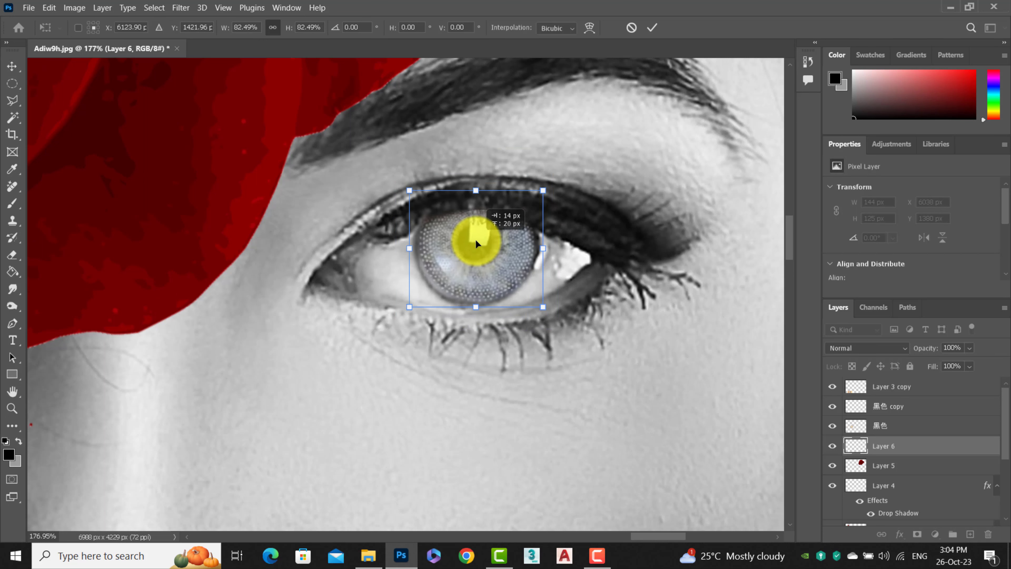
left_click_drag(543, 190, 546, 188)
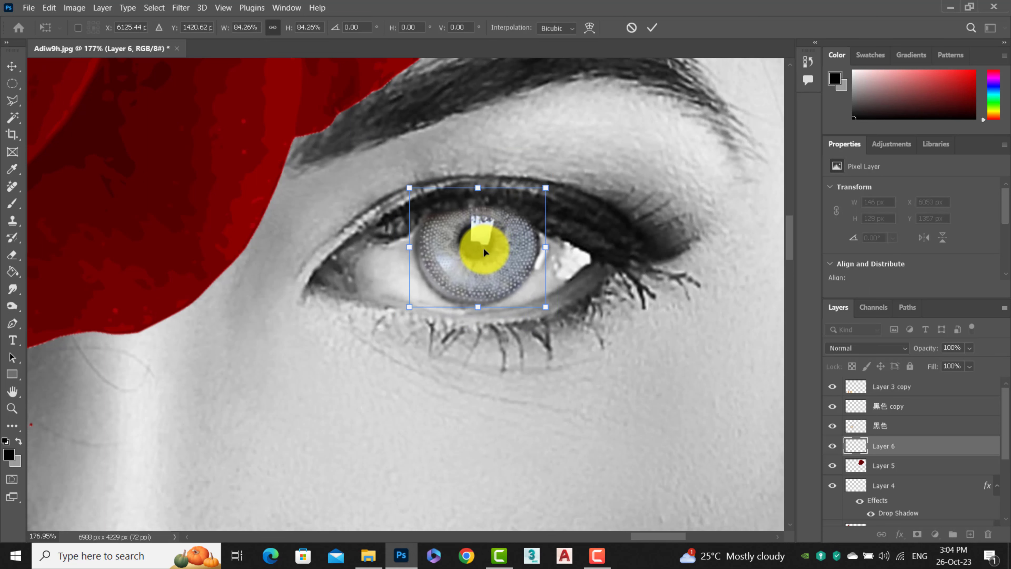
left_click_drag(484, 252, 481, 251)
left_click_drag(542, 189, 548, 191)
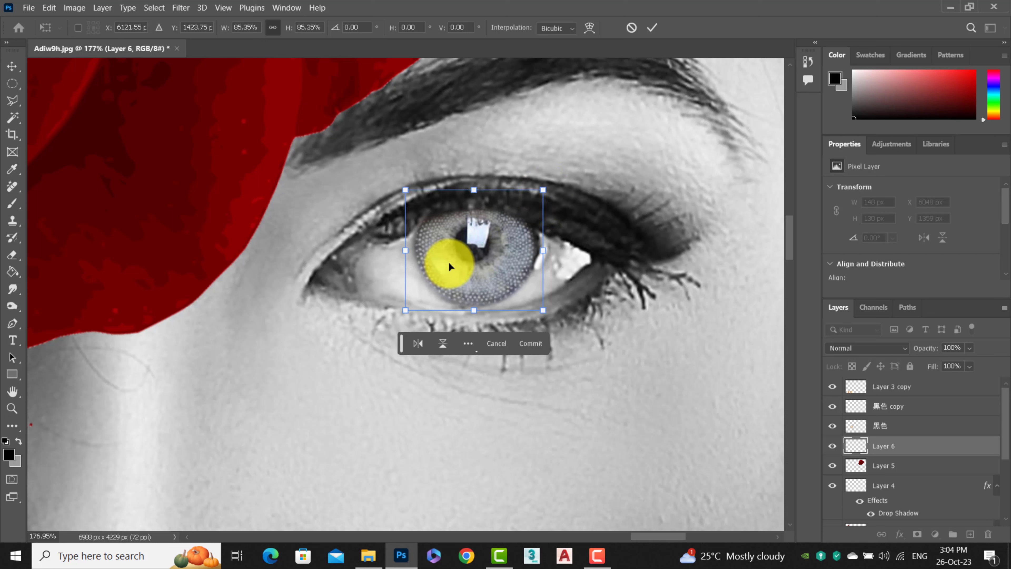
left_click_drag(449, 266, 450, 266)
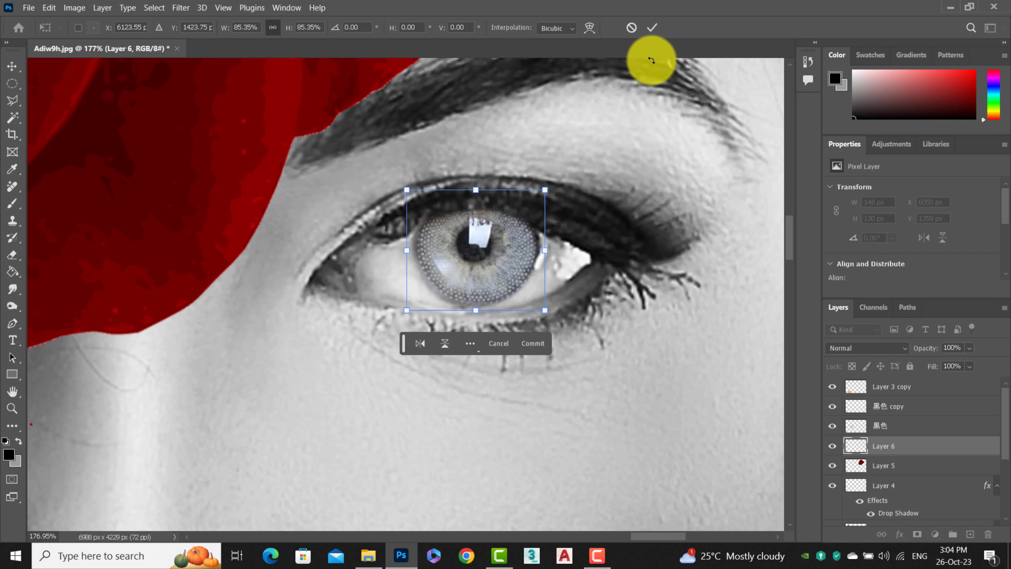
left_click(652, 28)
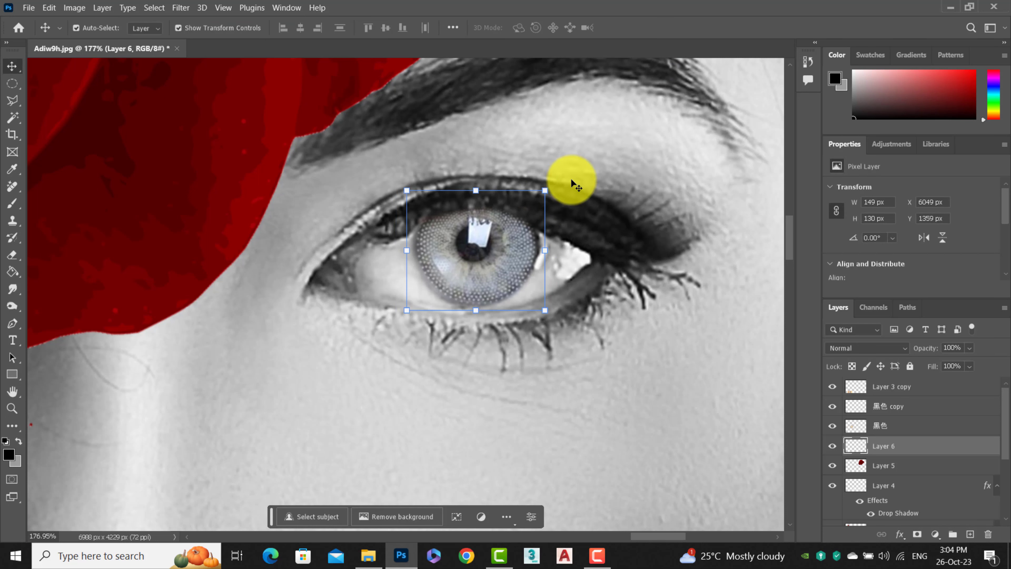
Step: Stamp the 500 px eyelash brush on new Layer 7 and move the lashes onto the upper lid
left_click(922, 387)
left_click(970, 535)
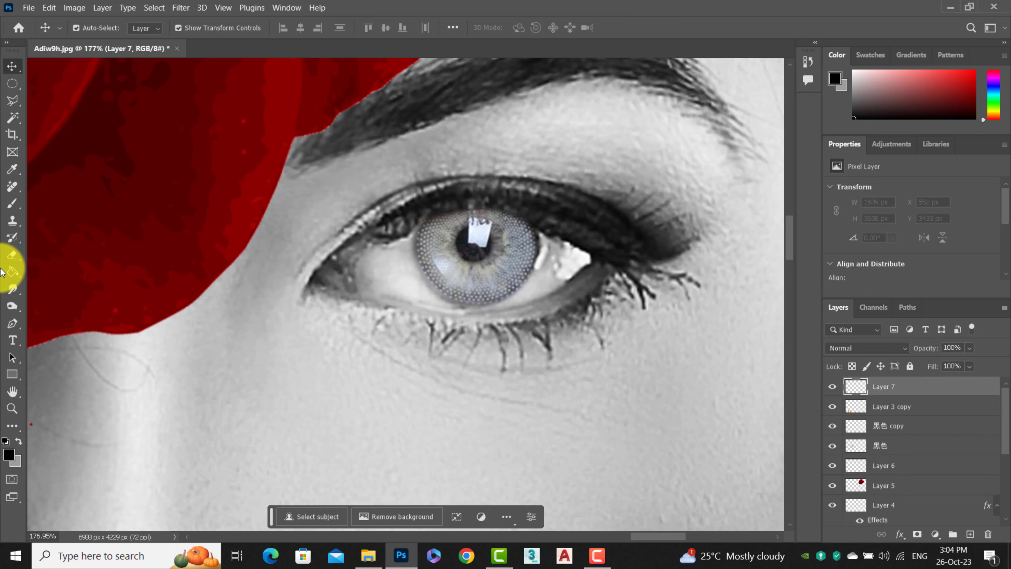
right_click(339, 191)
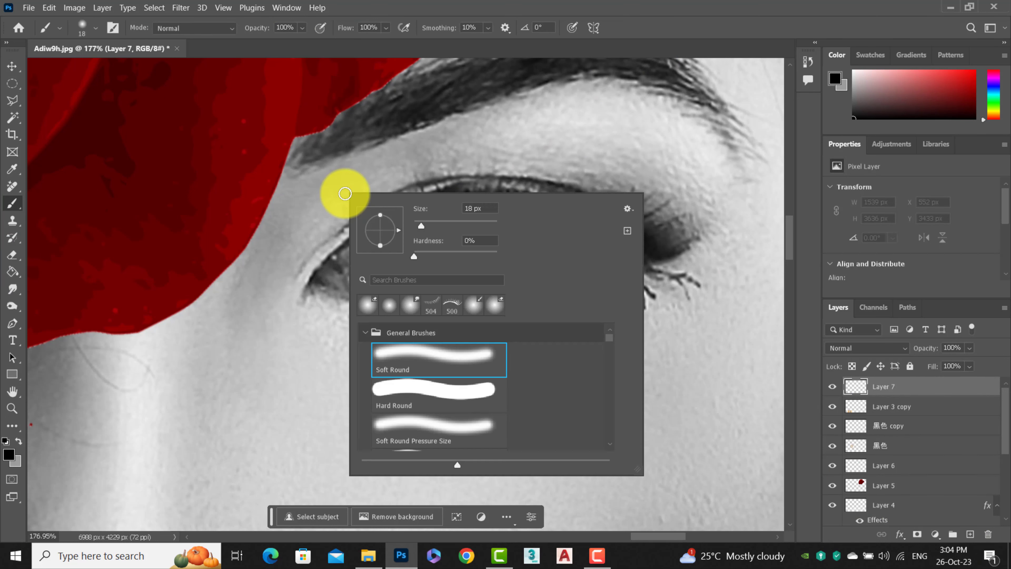
left_click(463, 300)
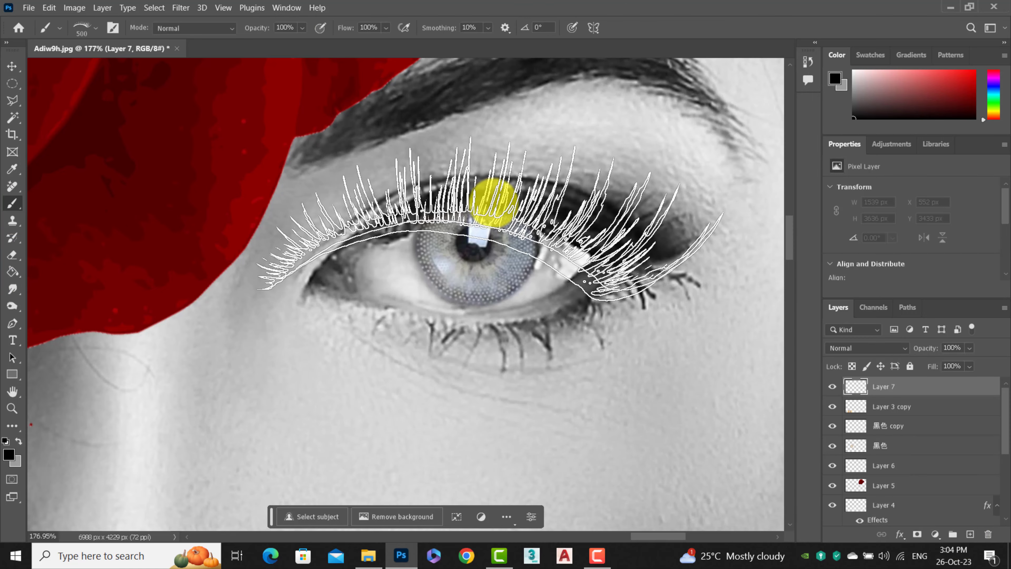
left_click(462, 370)
left_click(13, 64)
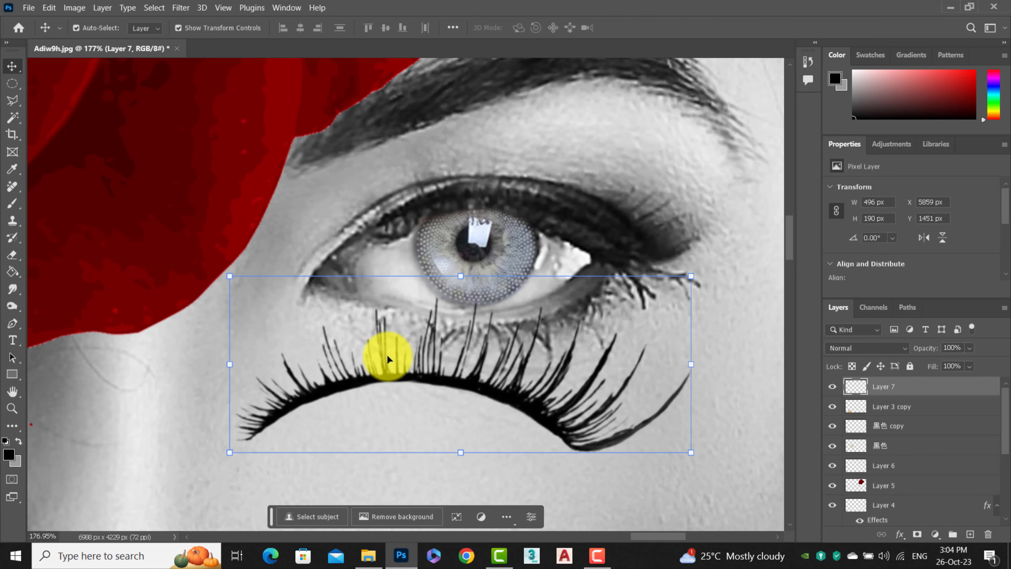
mouse_move(486, 390)
left_mouse_down()
mouse_move(558, 218)
mouse_move(551, 225)
left_mouse_up()
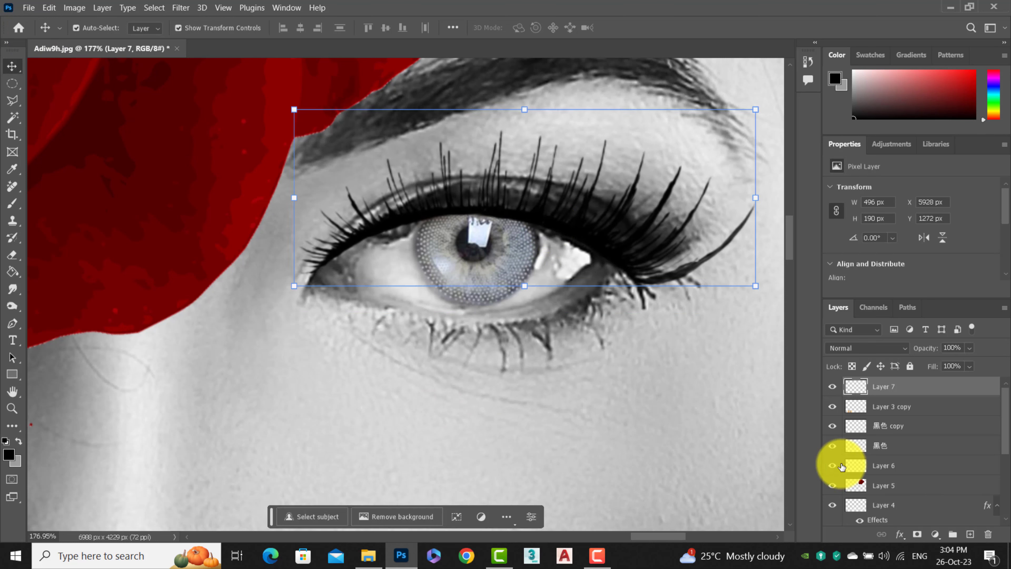
Step: Stamp lower lashes on new Layer 8, shrink them to about 62%, and tilt them under the eye
left_click(971, 535)
left_click(8, 205)
right_click(438, 213)
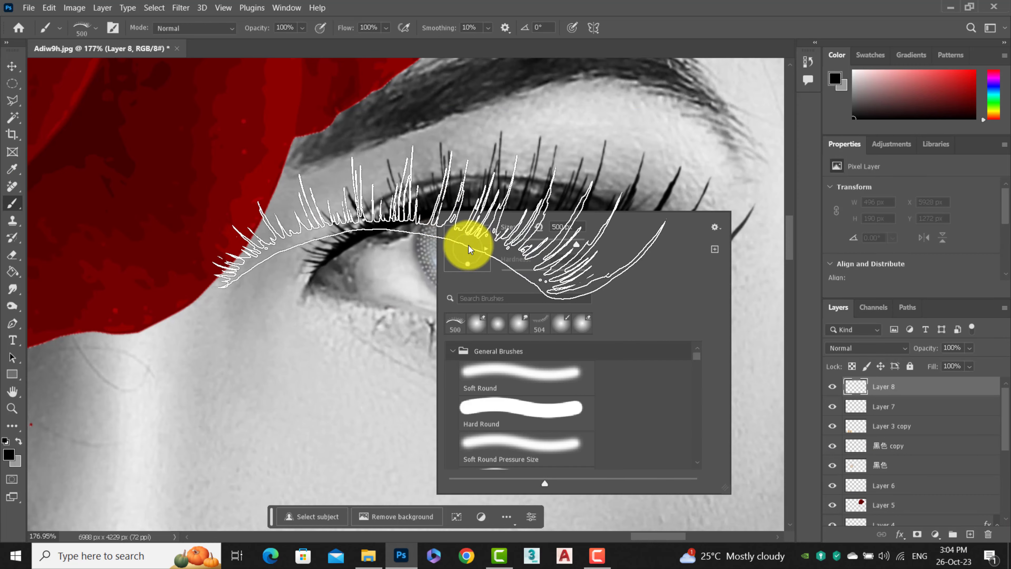
left_click(536, 325)
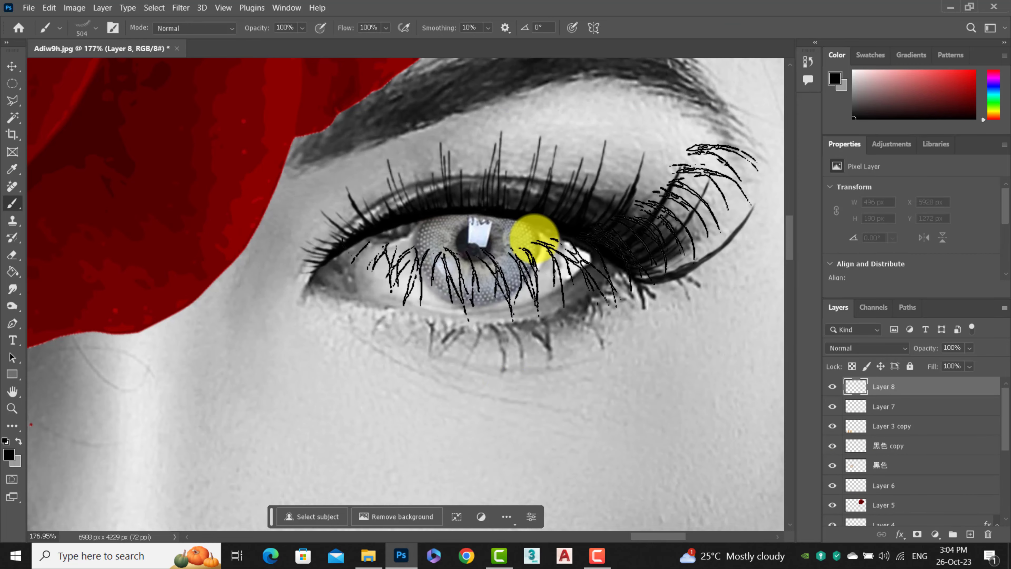
left_click(503, 385)
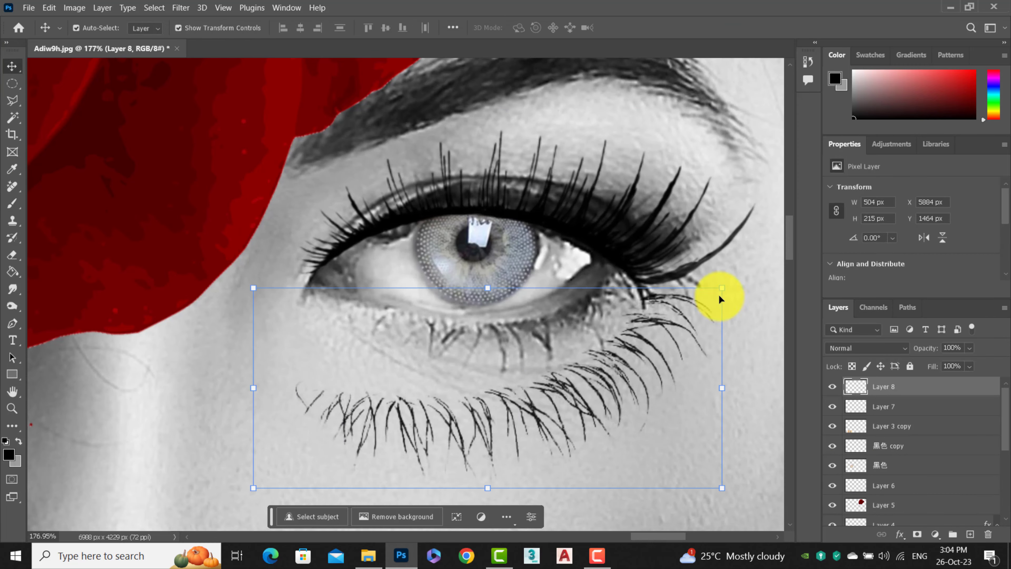
mouse_move(722, 288)
left_mouse_down()
mouse_move(541, 393)
mouse_move(600, 318)
left_mouse_up()
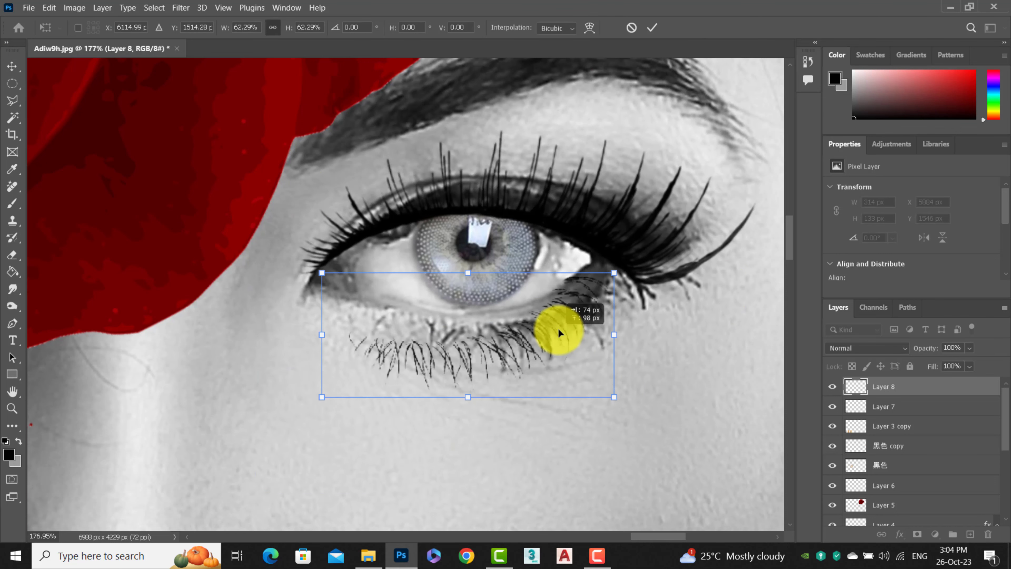
left_click_drag(612, 418, 598, 418)
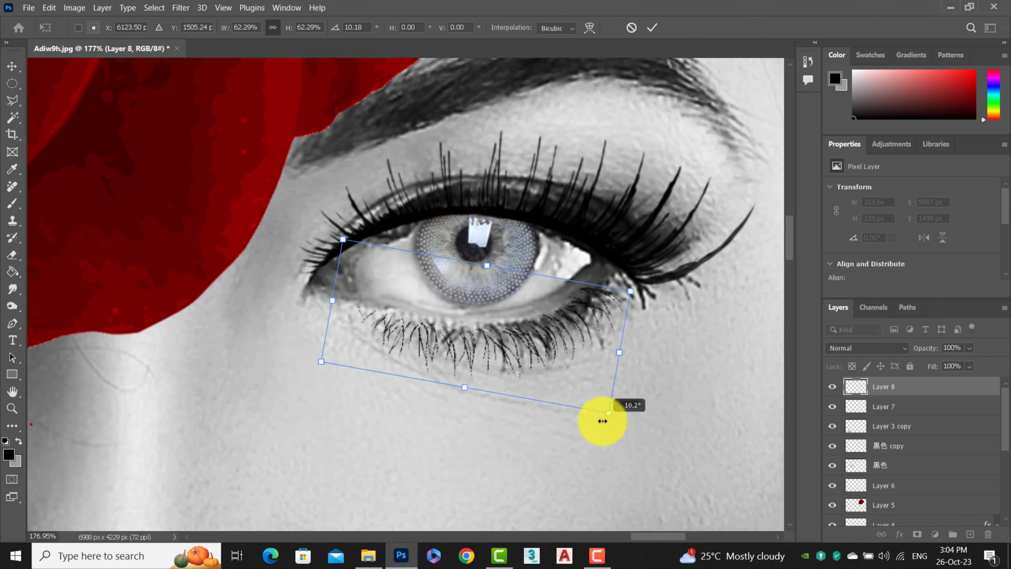
left_click_drag(556, 343, 574, 346)
key("Return")
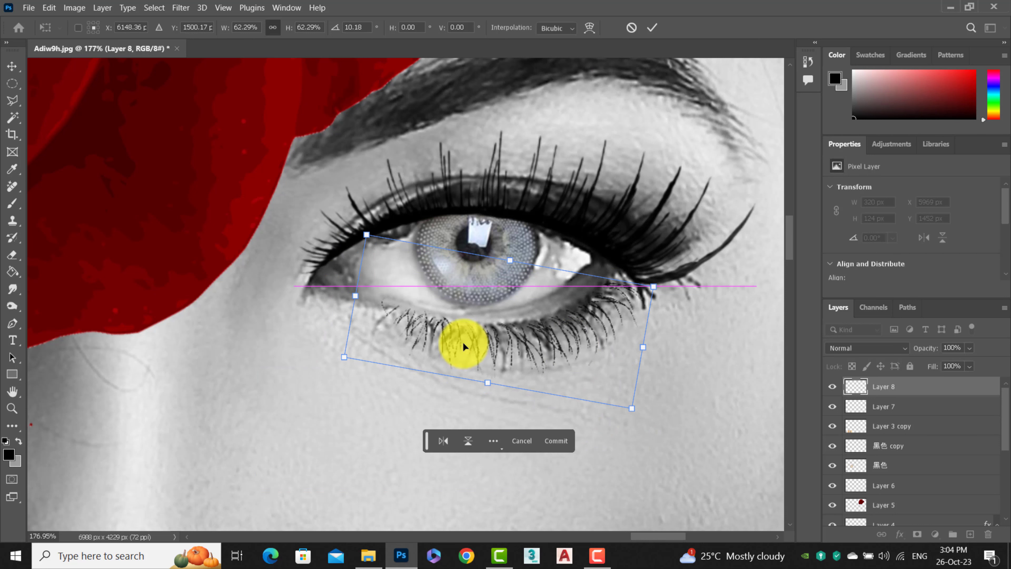
Step: Add new Layer 9 and set up a 30 px paint brush from the presets
left_click(12, 255)
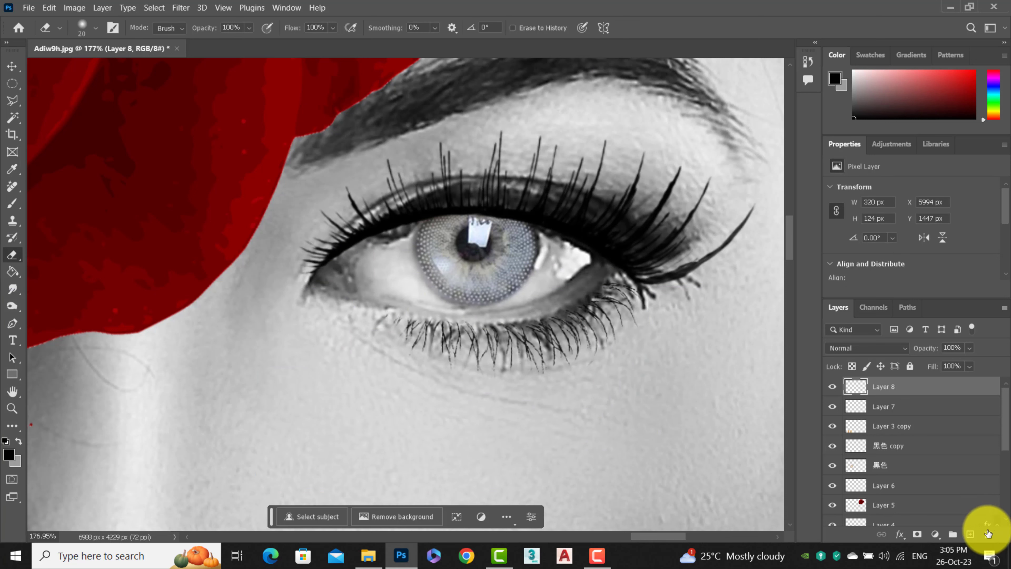
left_click(969, 536)
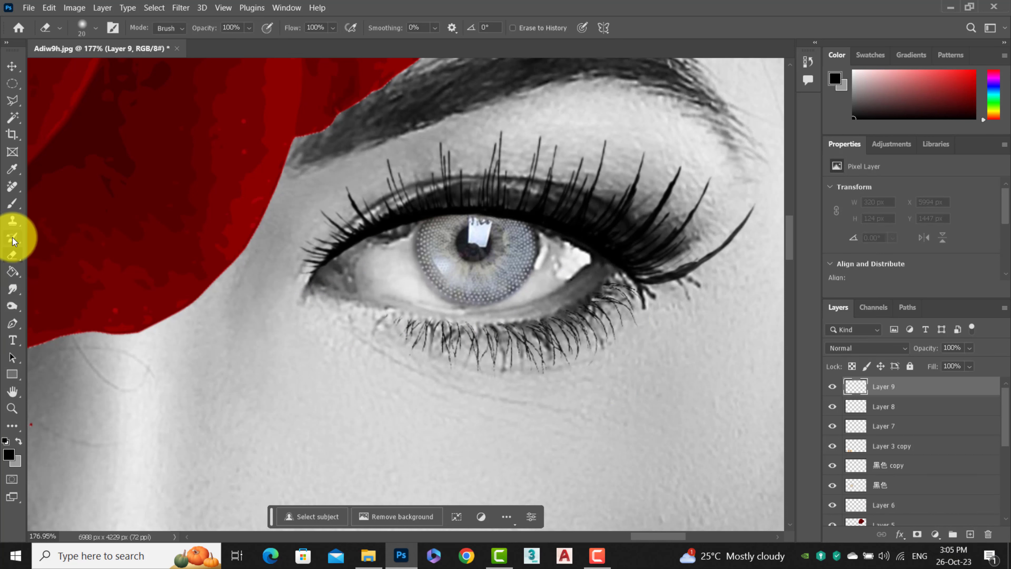
left_click(13, 203)
right_click(406, 219)
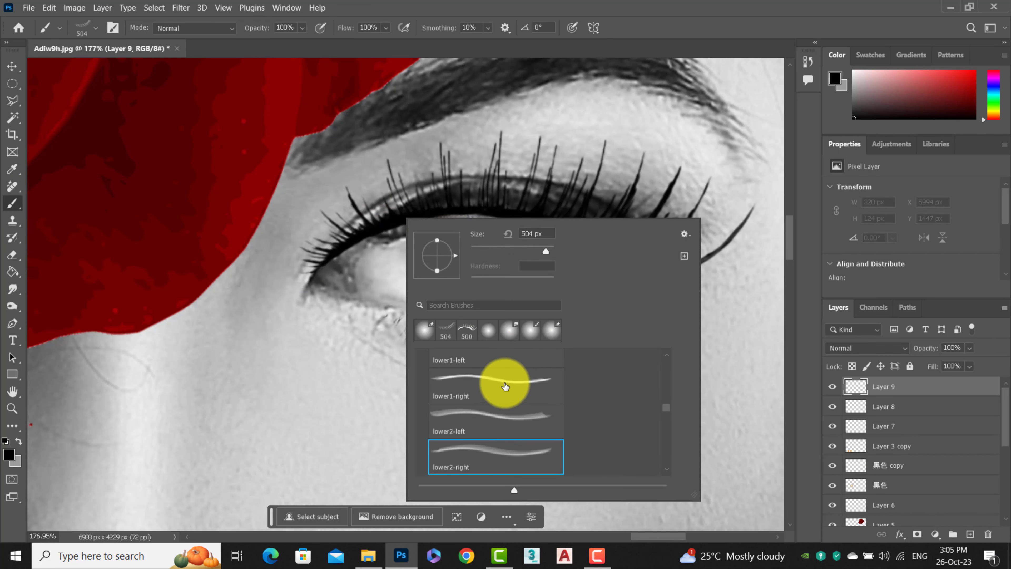
scroll(458, 384, "down", 1)
key("e")
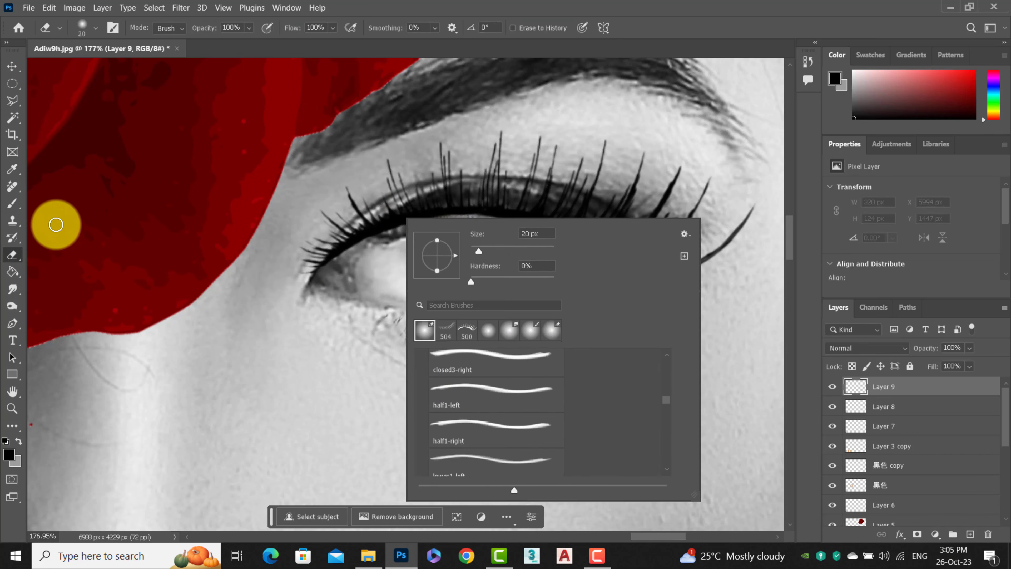
left_click(13, 204)
right_click(438, 262)
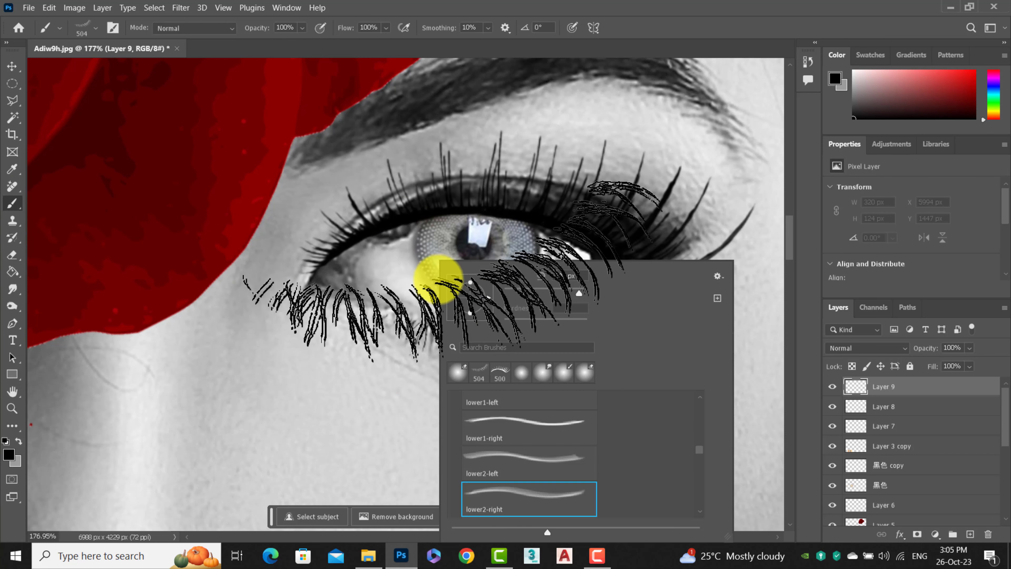
left_click_drag(699, 449, 702, 400)
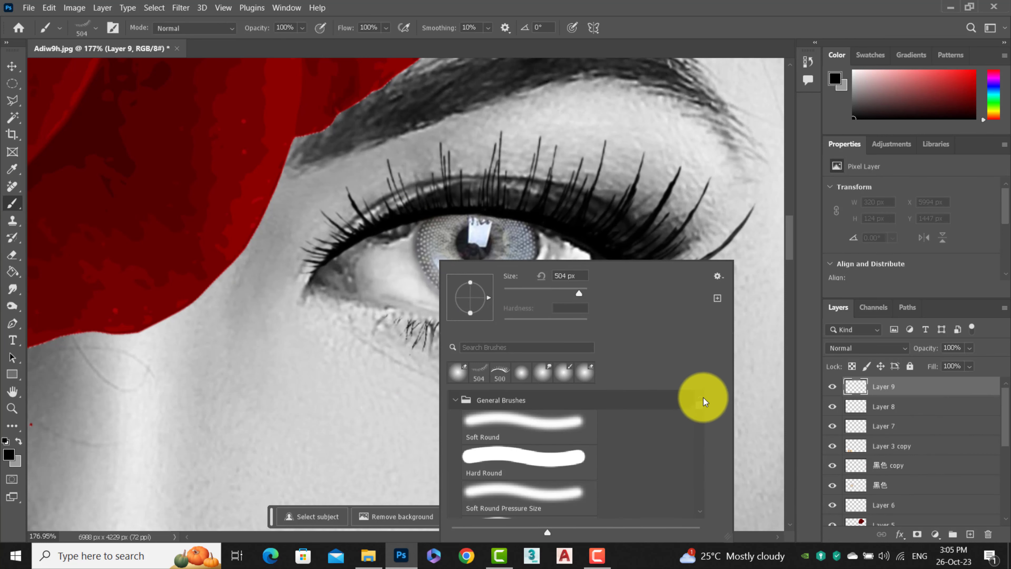
key("Return")
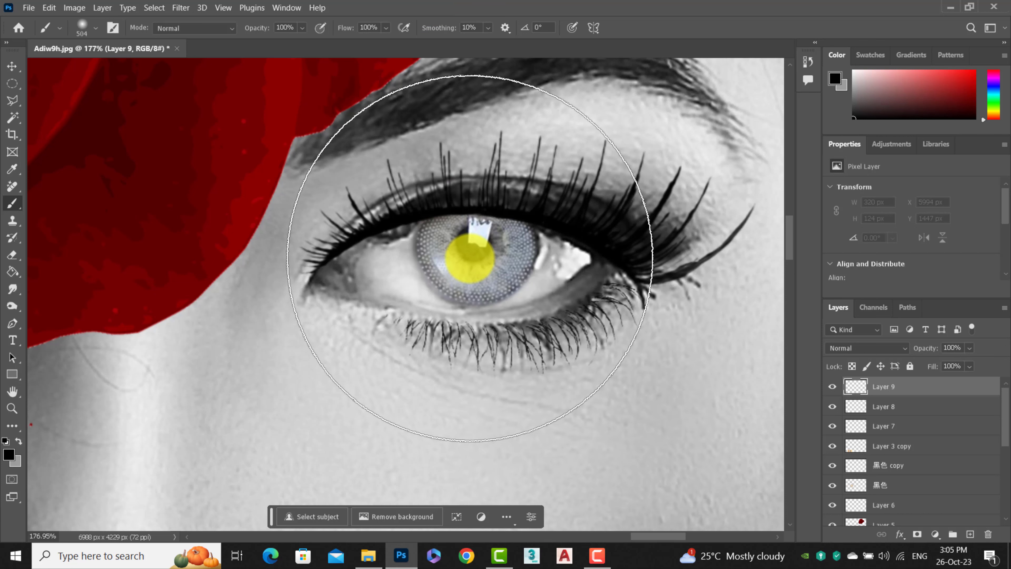
key("bracketleft")
key("bracketleft")
key("bracketleft")
key("bracketleft")
key("bracketleft")
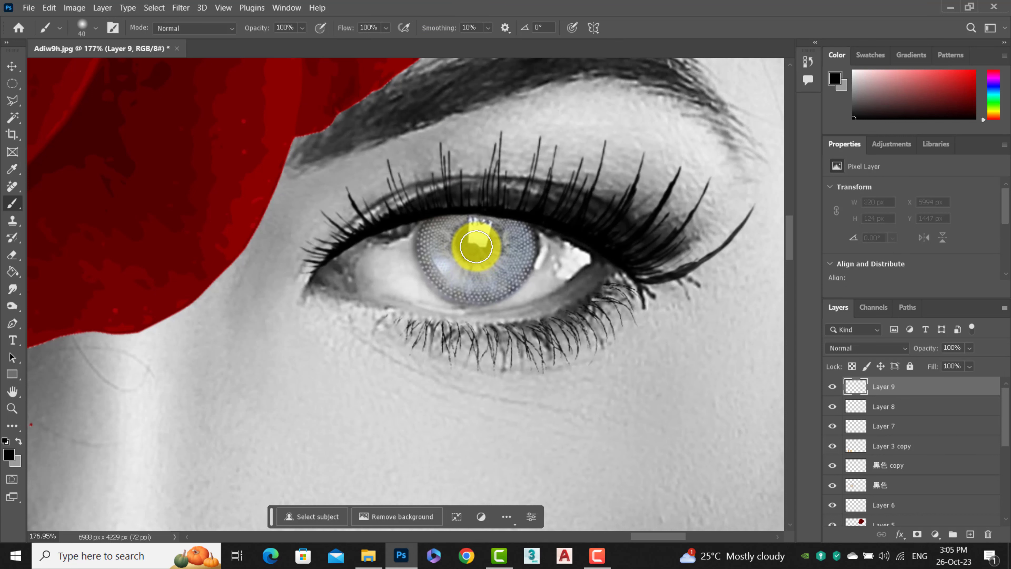
key("bracketleft")
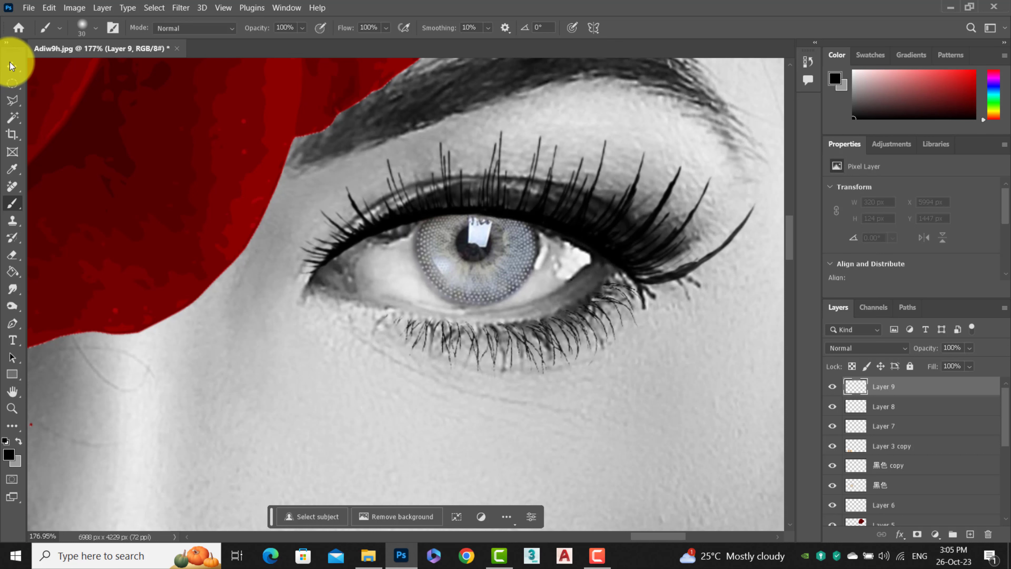
Step: Raise the upper lashes by 8 px and shrink them to 97% on the lid
left_click(12, 66)
left_click_drag(548, 215, 556, 212)
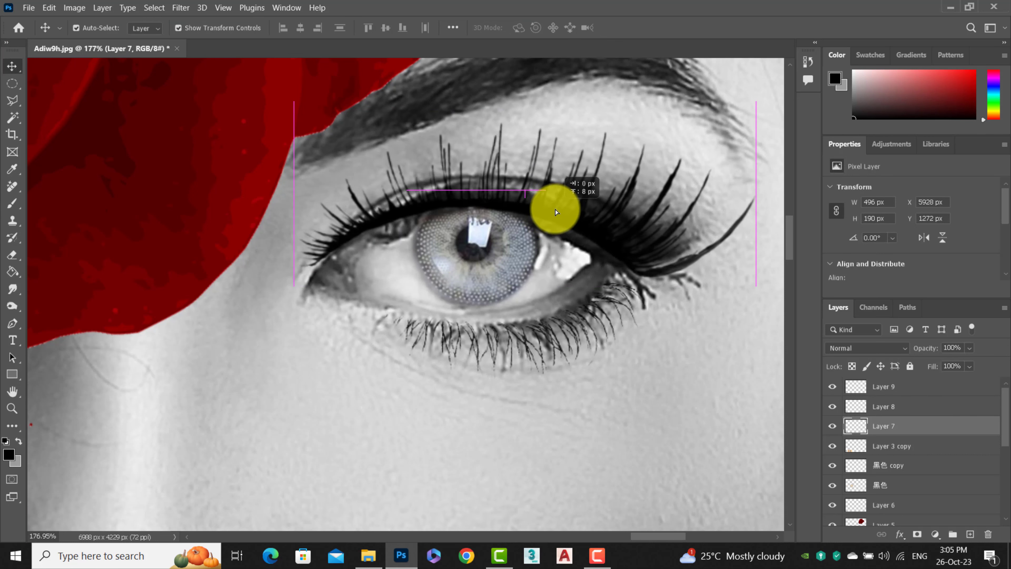
left_click_drag(556, 211, 551, 209)
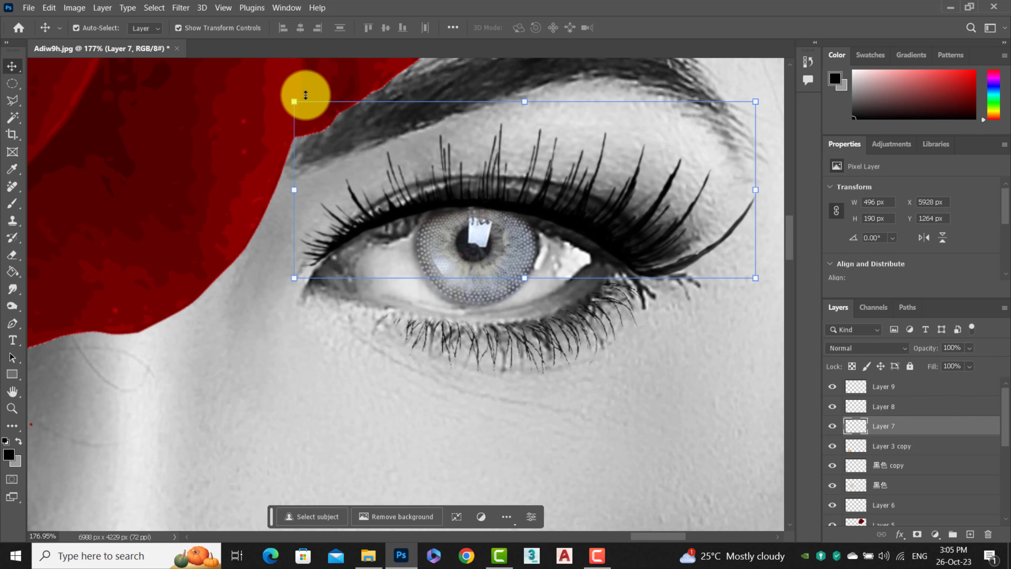
left_click_drag(306, 96, 305, 102)
left_click_drag(590, 225, 579, 236)
Step: Commit the upper-lash resize, then paint a 20 px black eyeliner along the upper lash line toward the outer corner
left_click(16, 207)
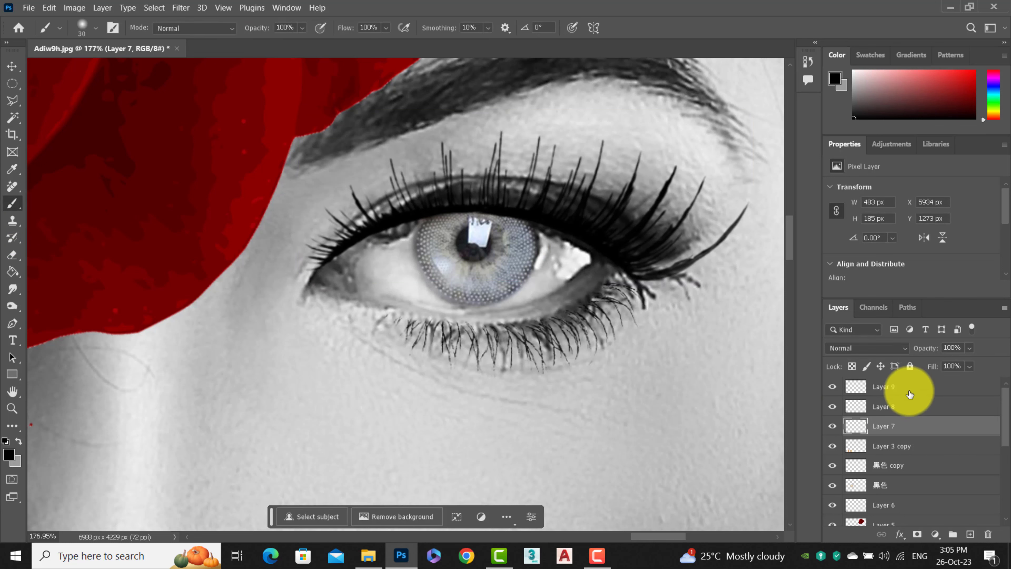
left_click(853, 387)
scroll(371, 250, "up", 2)
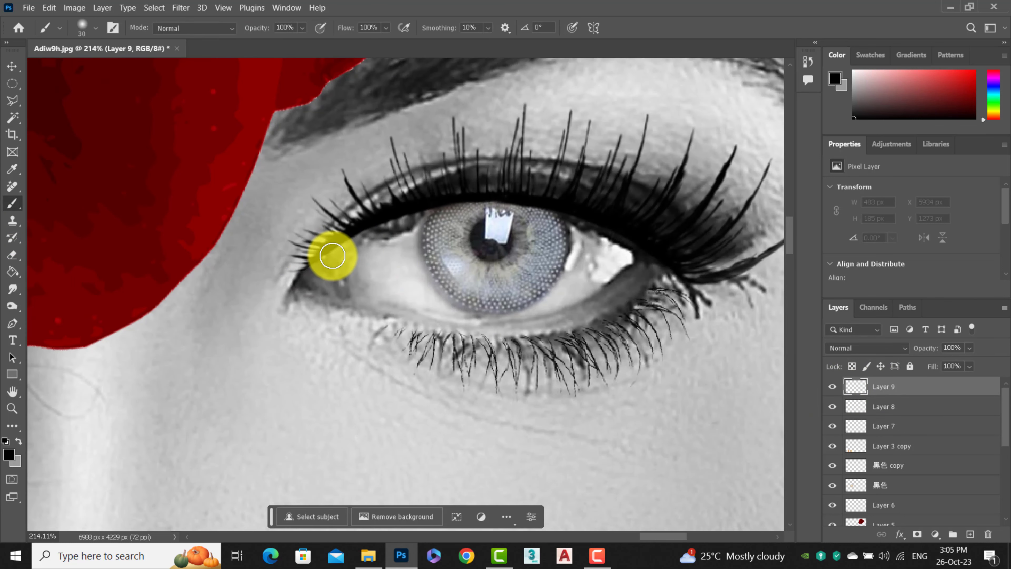
key("bracketleft")
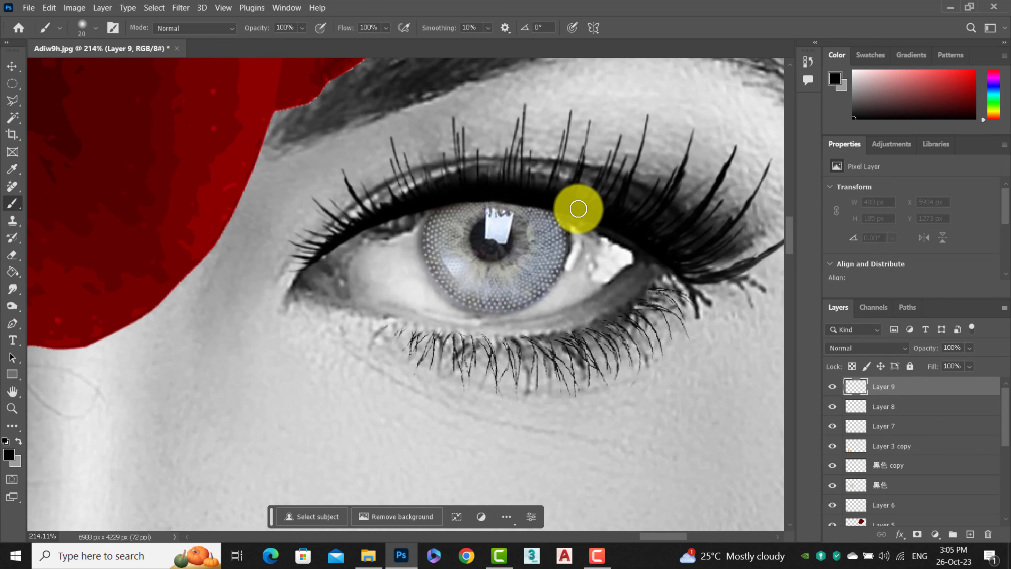
left_click_drag(429, 200, 670, 229)
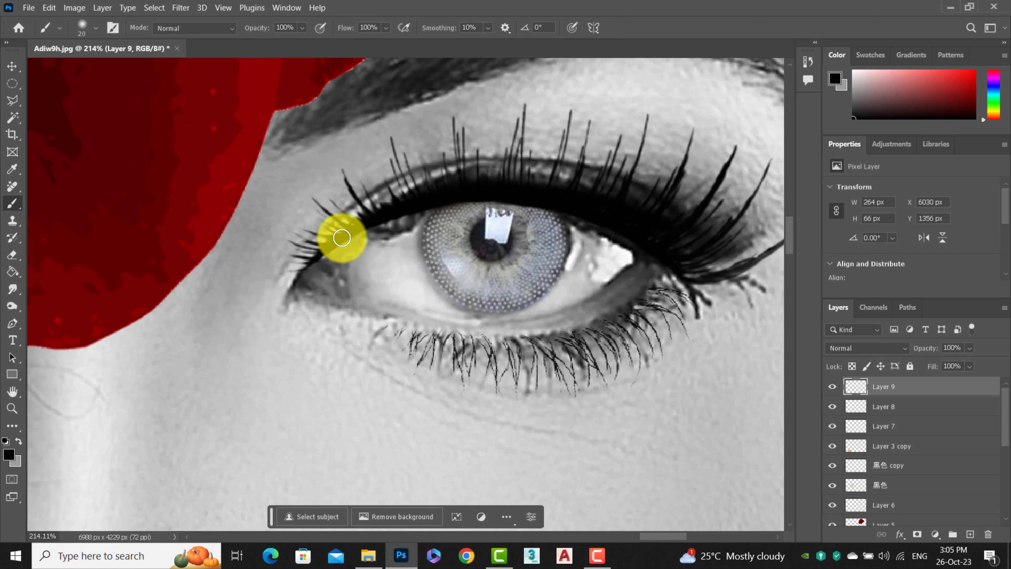
left_click_drag(271, 297, 306, 261)
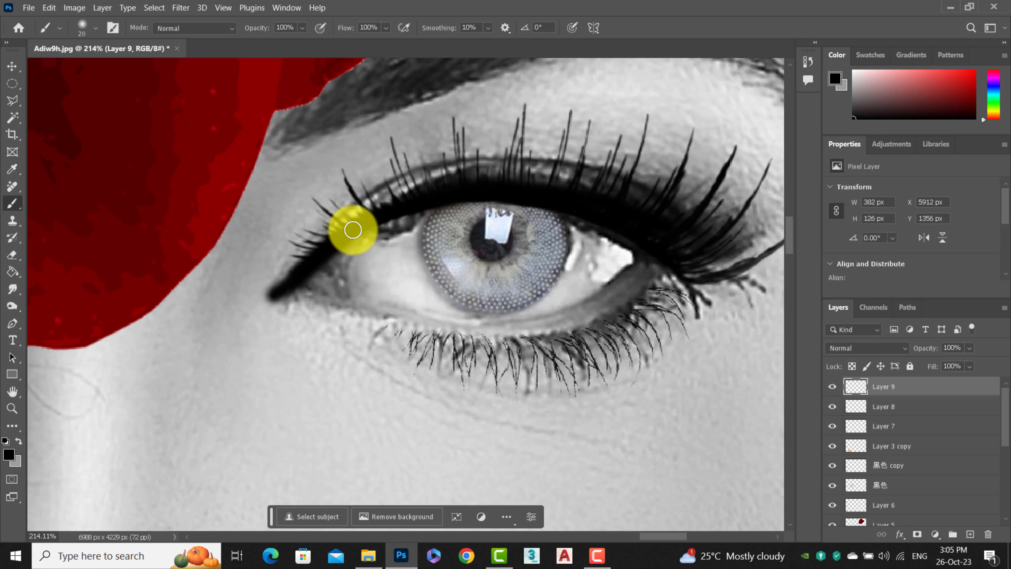
scroll(592, 254, "right", 5)
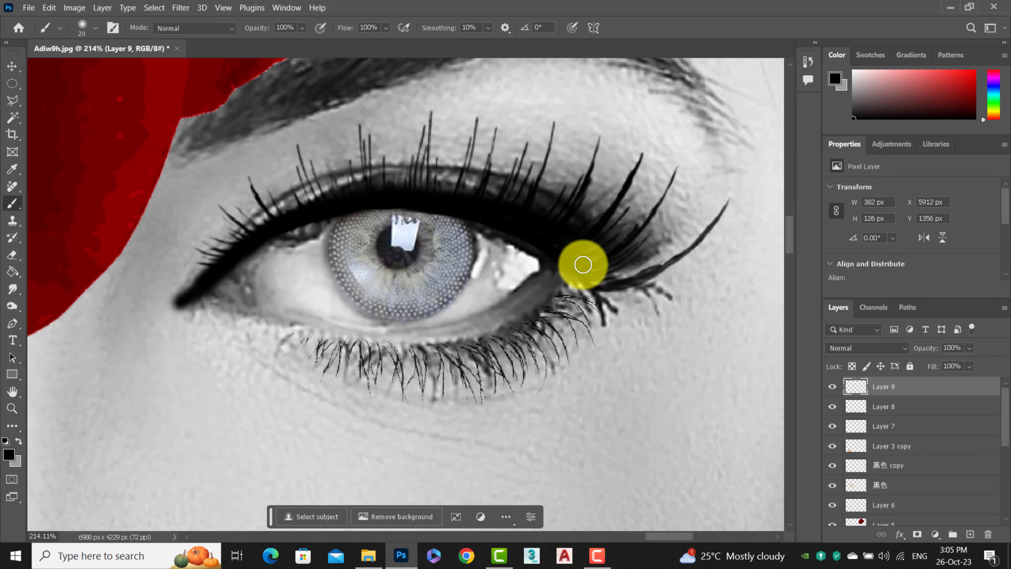
left_click_drag(583, 265, 681, 252)
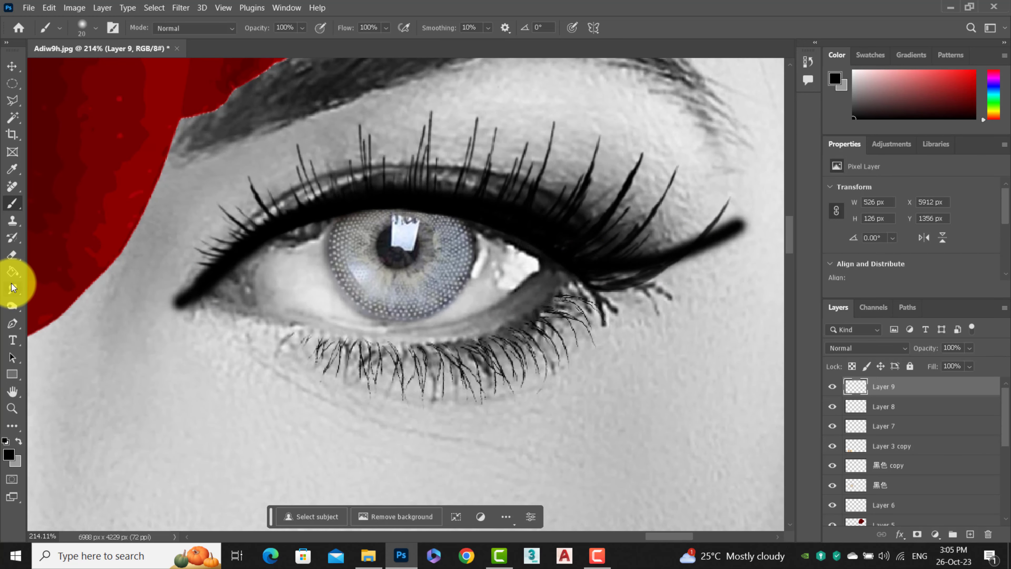
Step: Smudge the eyeliner tip into a tapered wing toward the temple, then brush in the gap near the lashes
left_click(13, 287)
mouse_move(237, 287)
left_mouse_down()
mouse_move(321, 287)
mouse_move(203, 367)
left_mouse_up()
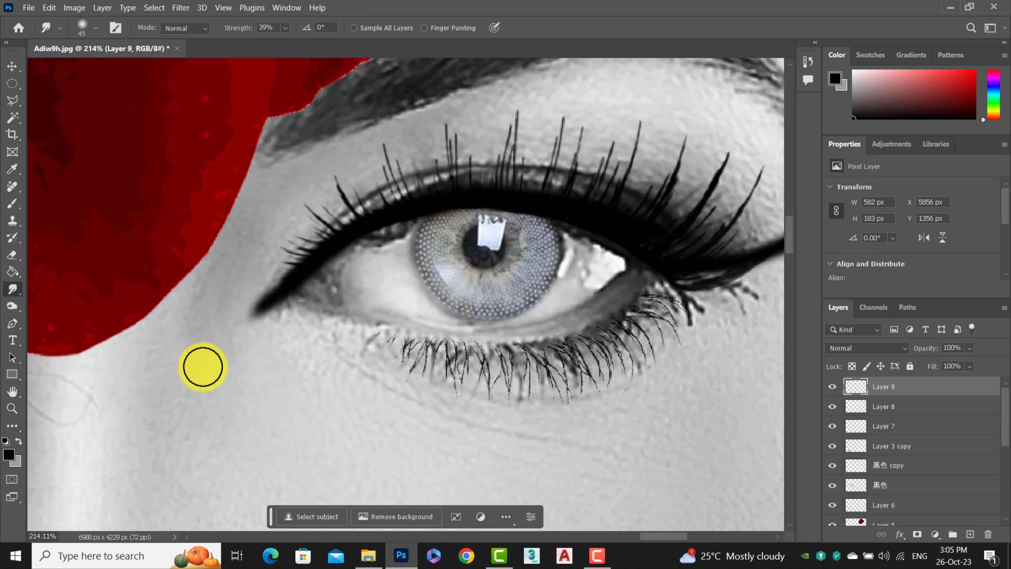
left_click_drag(259, 300, 128, 356)
scroll(128, 332, "down", 1)
scroll(537, 291, "right", 5)
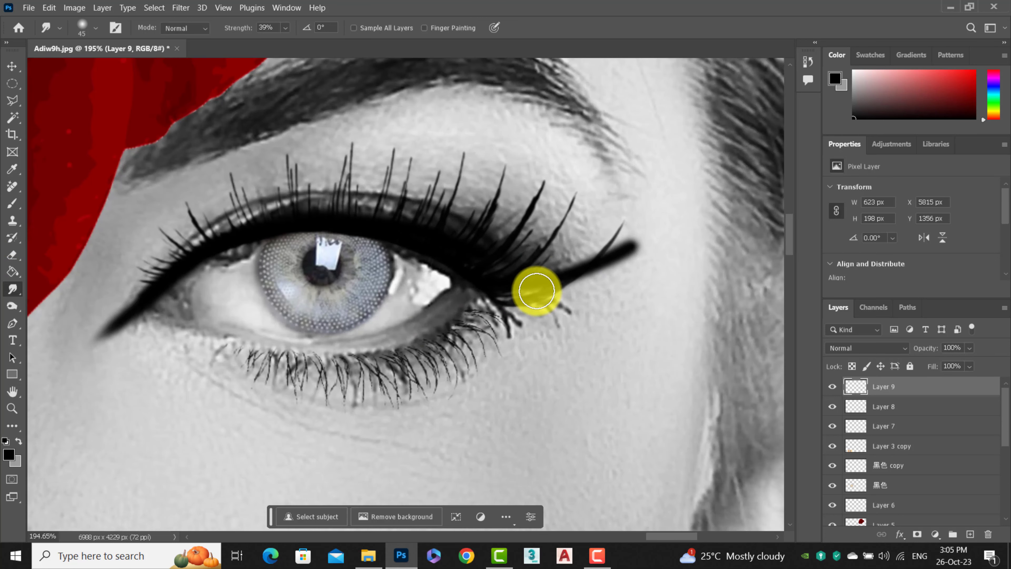
mouse_move(536, 291)
left_mouse_down()
mouse_move(656, 229)
mouse_move(733, 174)
left_mouse_up()
left_click(15, 205)
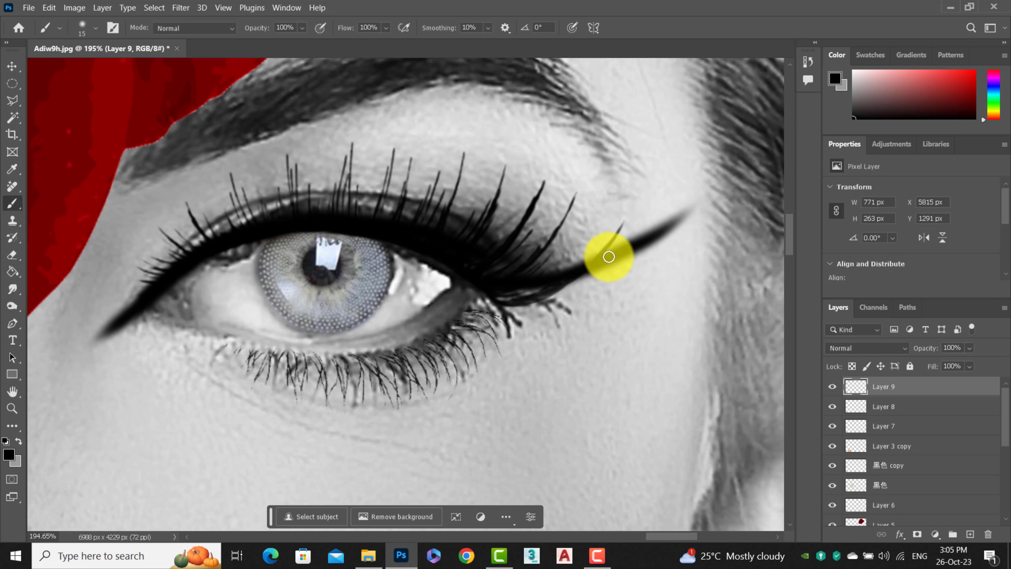
mouse_move(574, 265)
left_mouse_down()
mouse_move(532, 269)
mouse_move(546, 271)
left_mouse_up()
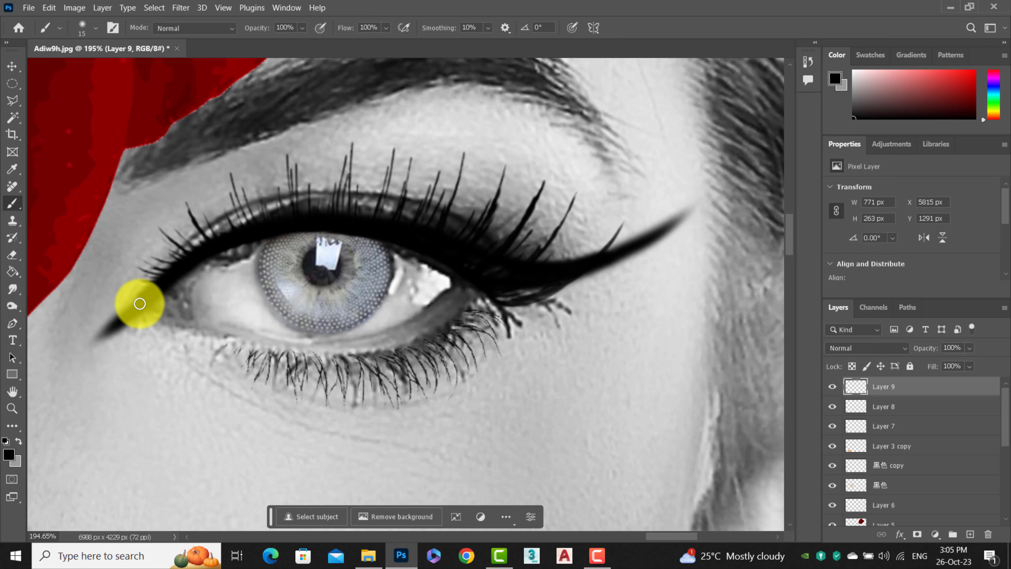
scroll(103, 322, "down", 5)
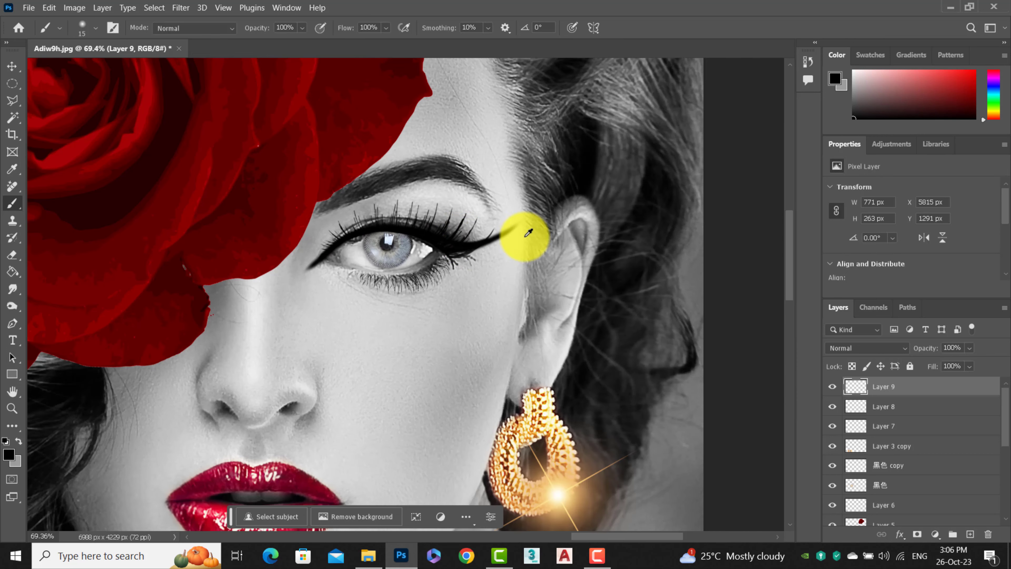
Step: Zoom in and out to inspect the winged eyeliner tail up close
scroll(528, 232, "down", 3)
scroll(361, 260, "up", 3)
scroll(598, 214, "down", 1)
scroll(618, 210, "down", 1)
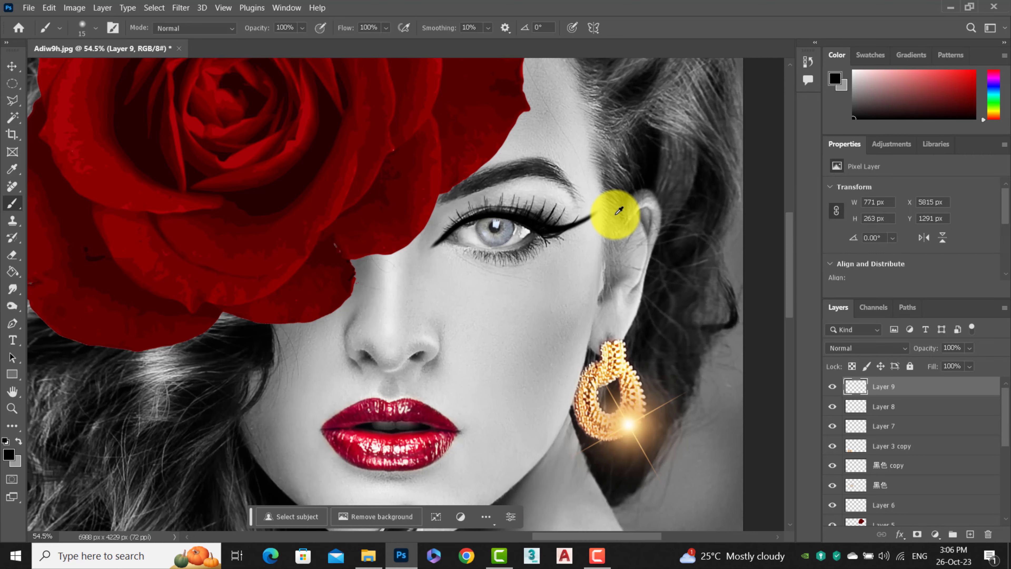
scroll(618, 210, "down", 1)
scroll(598, 219, "down", 1)
scroll(583, 226, "down", 1)
scroll(576, 226, "down", 1)
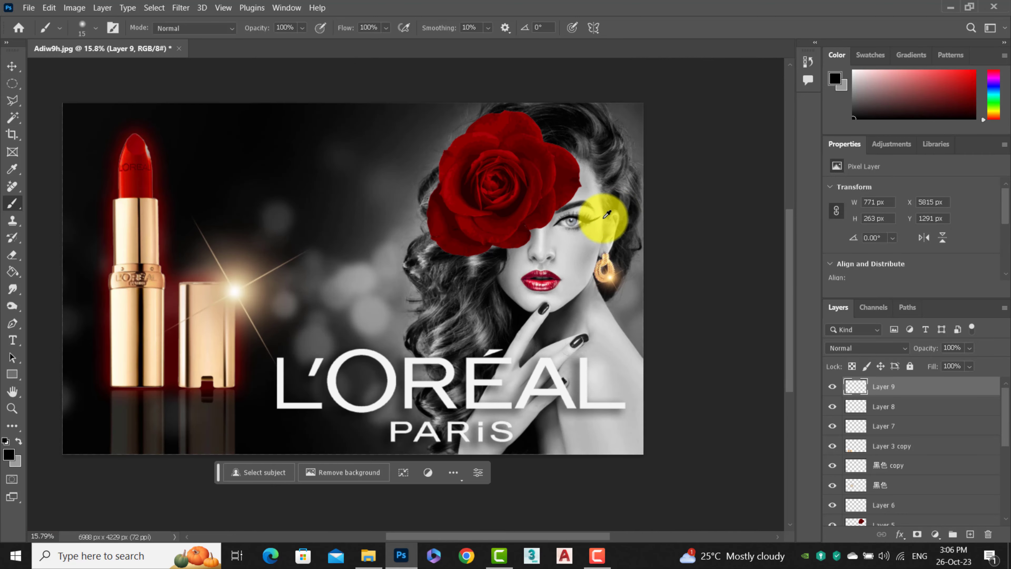
scroll(408, 224, "up", 1)
scroll(548, 211, "up", 1)
scroll(600, 209, "up", 1)
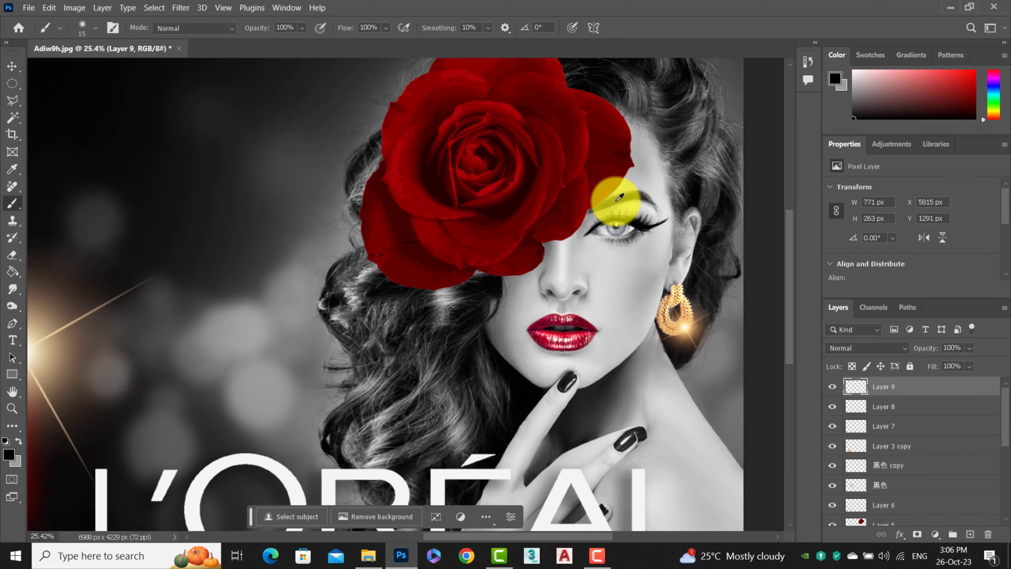
scroll(614, 191, "up", 1)
scroll(643, 219, "up", 1)
scroll(648, 222, "up", 1)
scroll(653, 220, "up", 1)
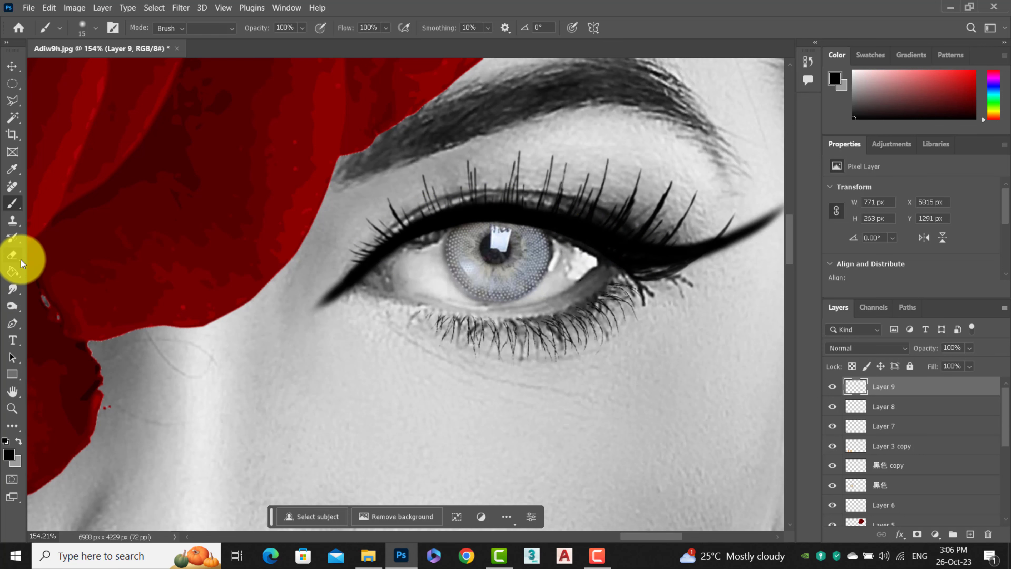
Step: Switch to the Eraser, zoom out to view the whole poster, and bring up the recorder controls
left_click(13, 255)
scroll(314, 291, "up", 2)
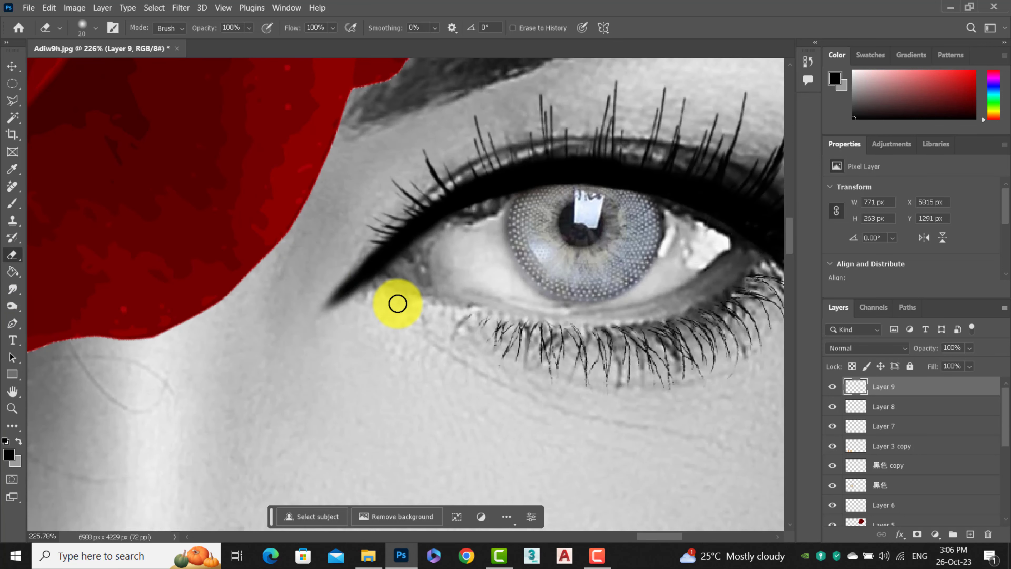
scroll(361, 230, "down", 3)
scroll(612, 287, "down", 3)
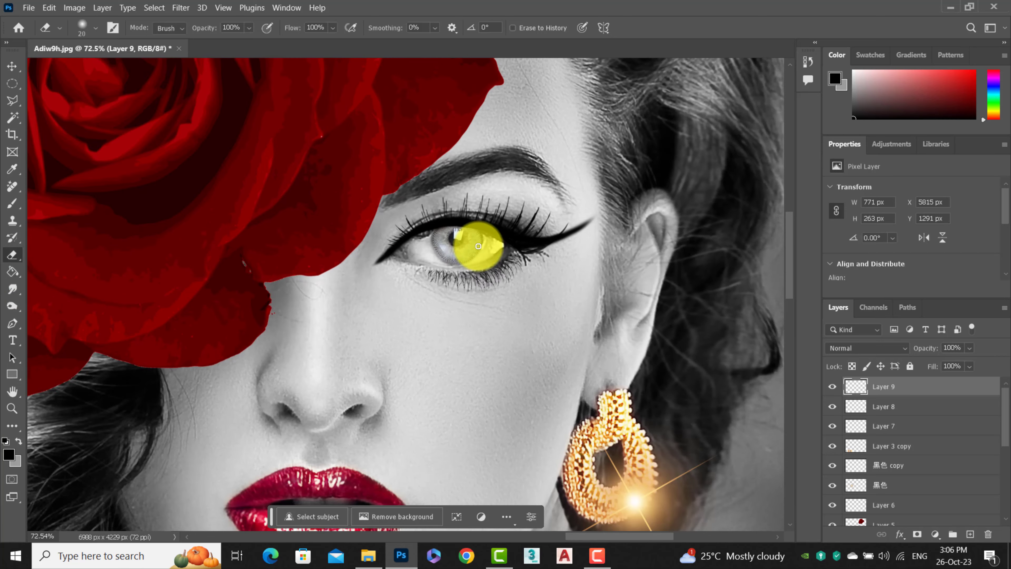
scroll(492, 266, "down", 1)
scroll(598, 242, "down", 2)
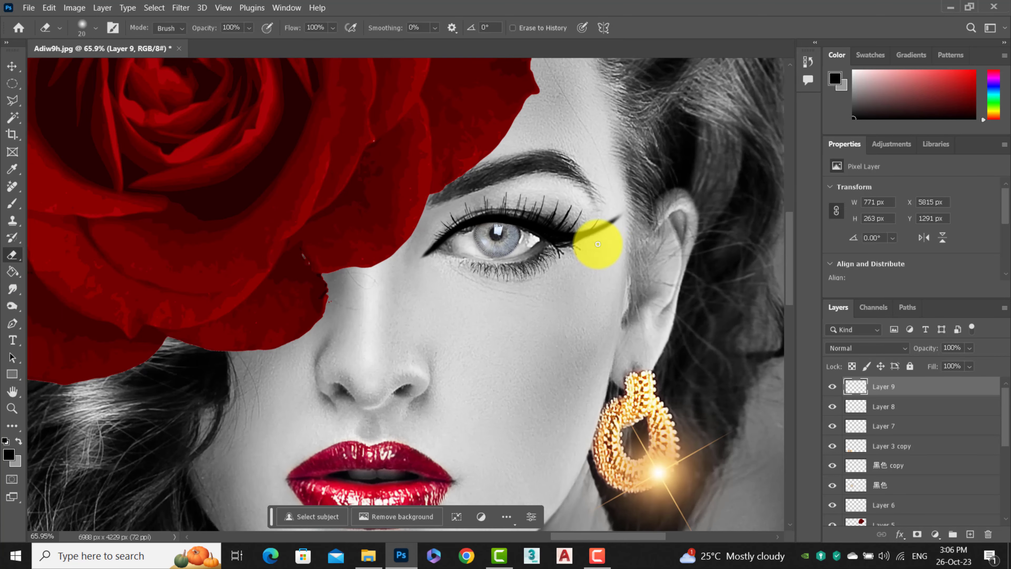
scroll(636, 234, "down", 1)
scroll(595, 233, "down", 2)
scroll(596, 233, "down", 2)
scroll(199, 289, "down", 1)
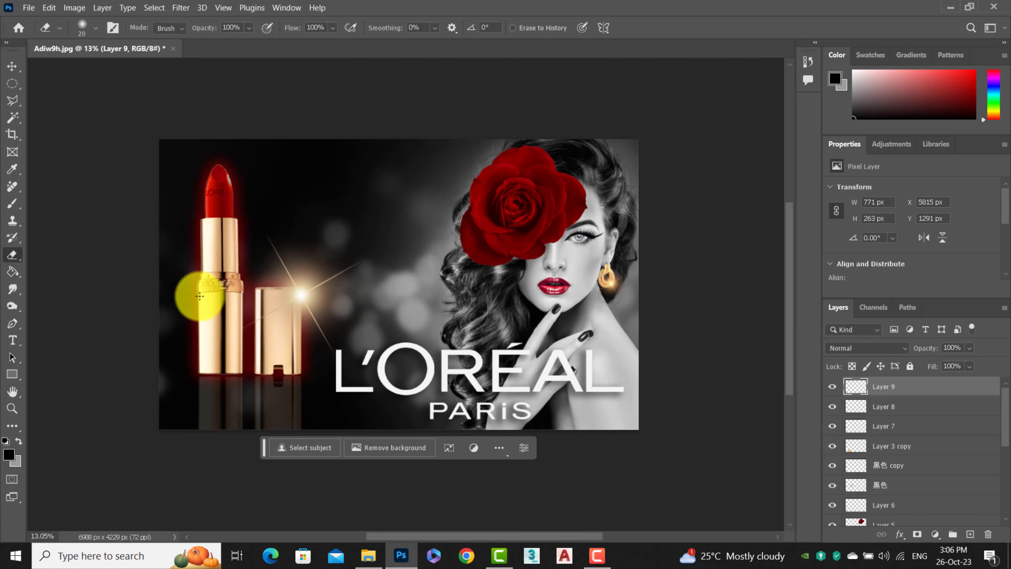
scroll(307, 293, "up", 1)
scroll(306, 304, "up", 1)
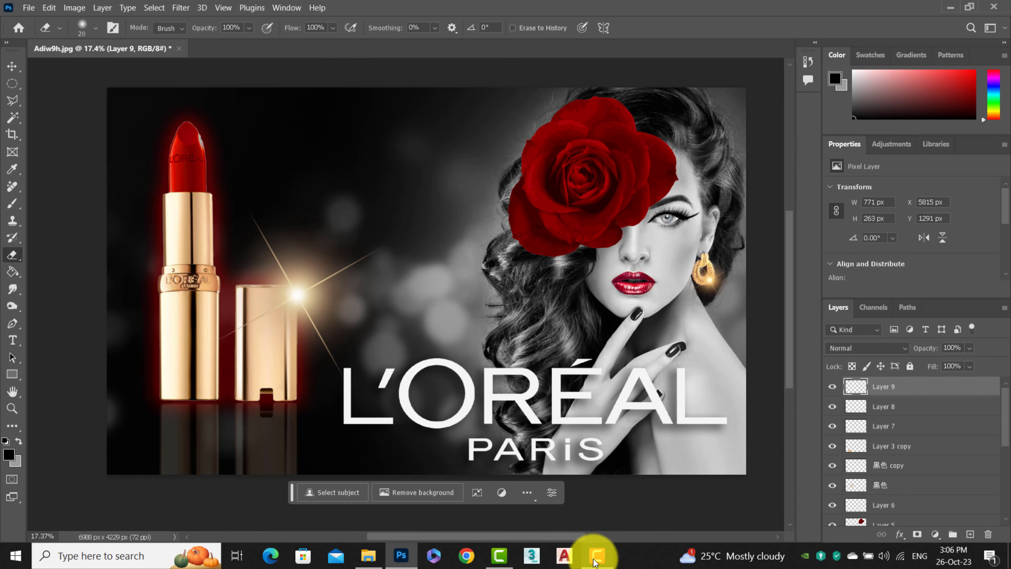
left_click(597, 555)
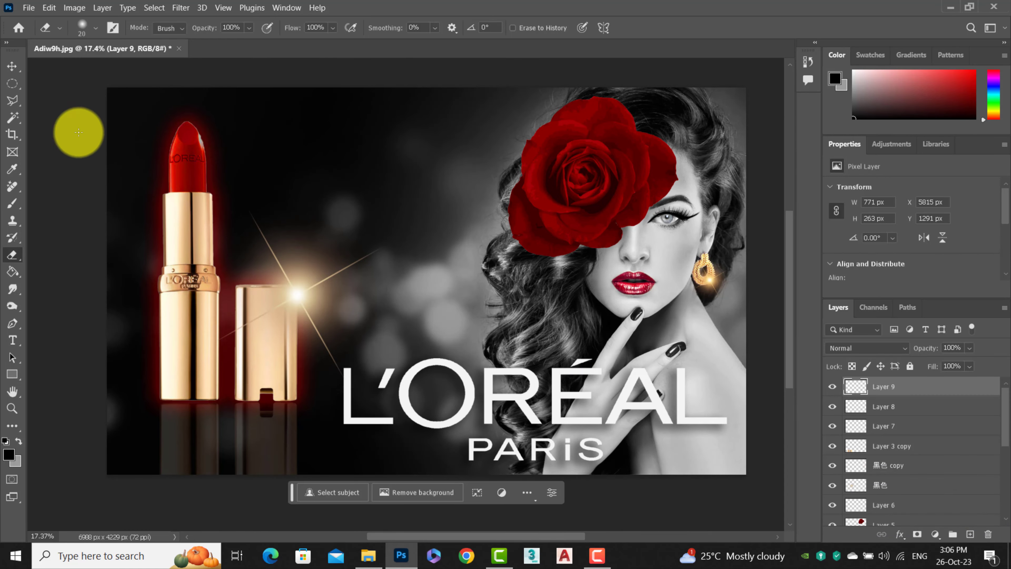
Step: With the Move tool, select the Layer 3 copy and 黑色 layers together
left_click(12, 66)
left_click(179, 191)
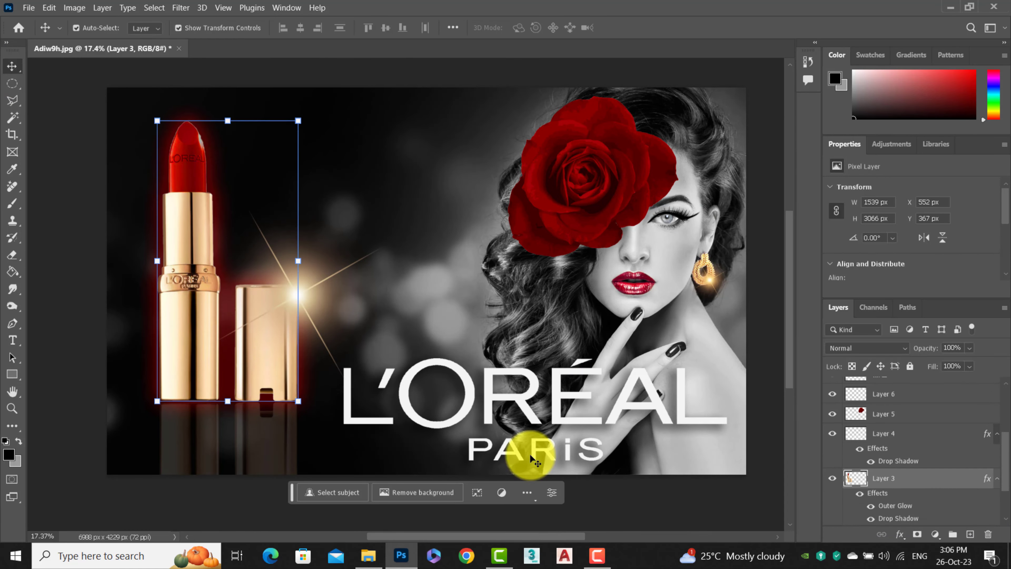
left_click(898, 434, "shift")
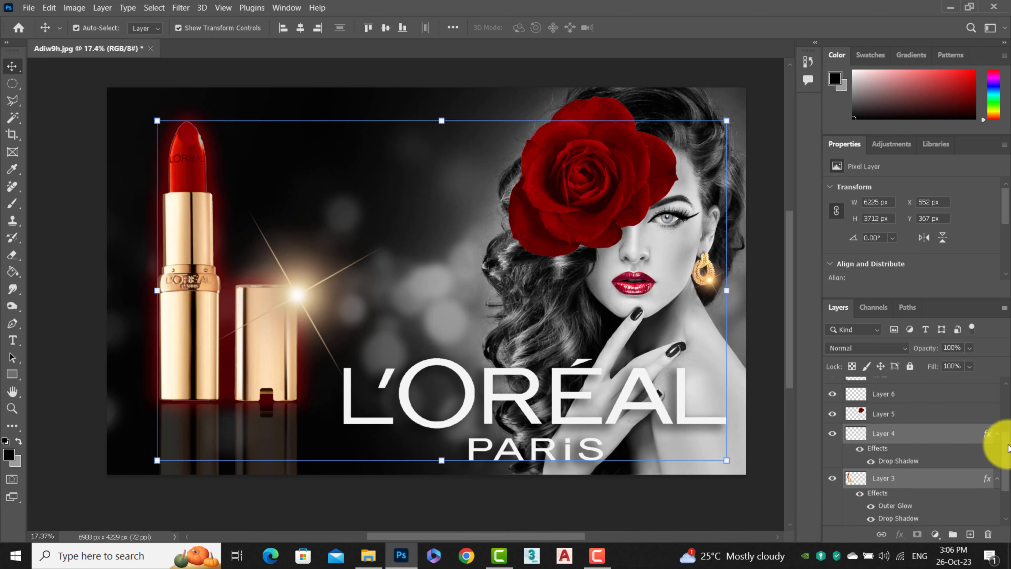
left_click(914, 477)
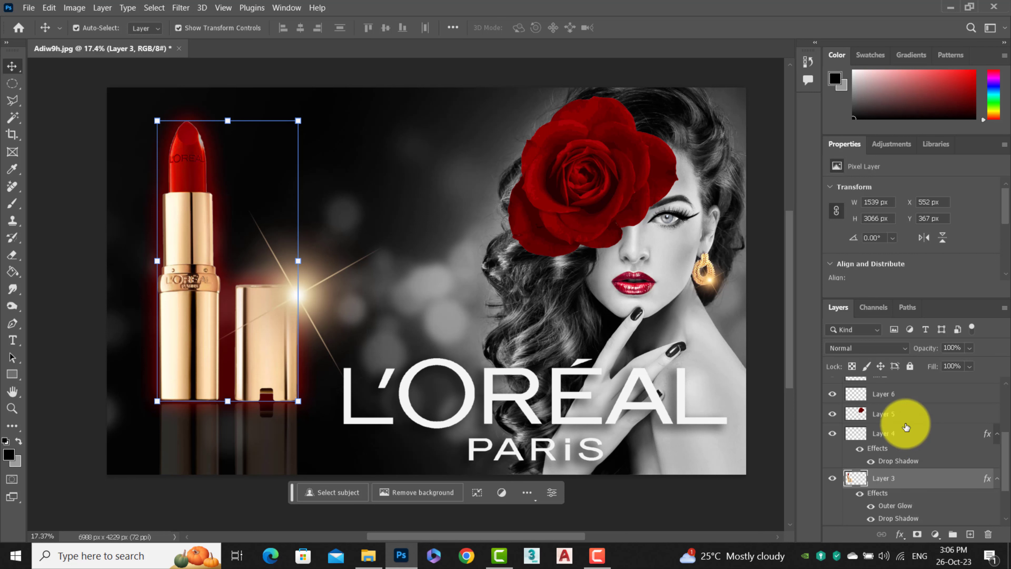
left_click(905, 423)
left_click(909, 480)
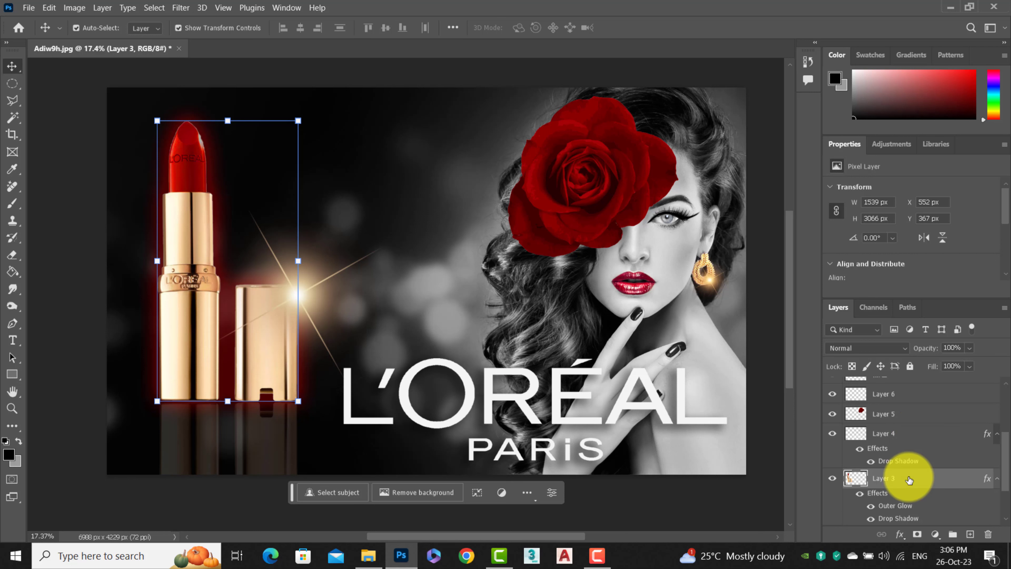
scroll(905, 476, "down", 2)
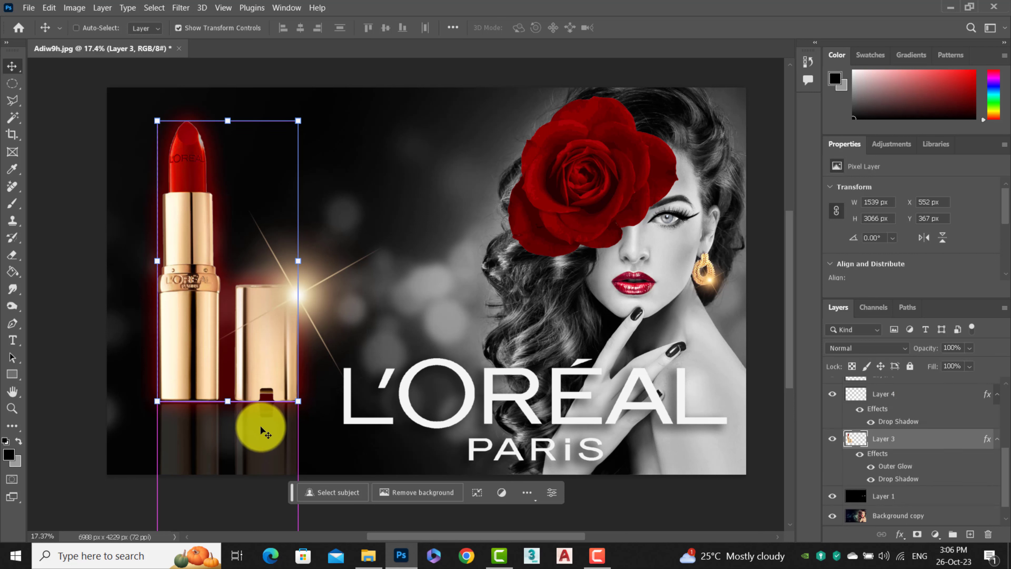
left_click(267, 438)
left_click(273, 338, "shift")
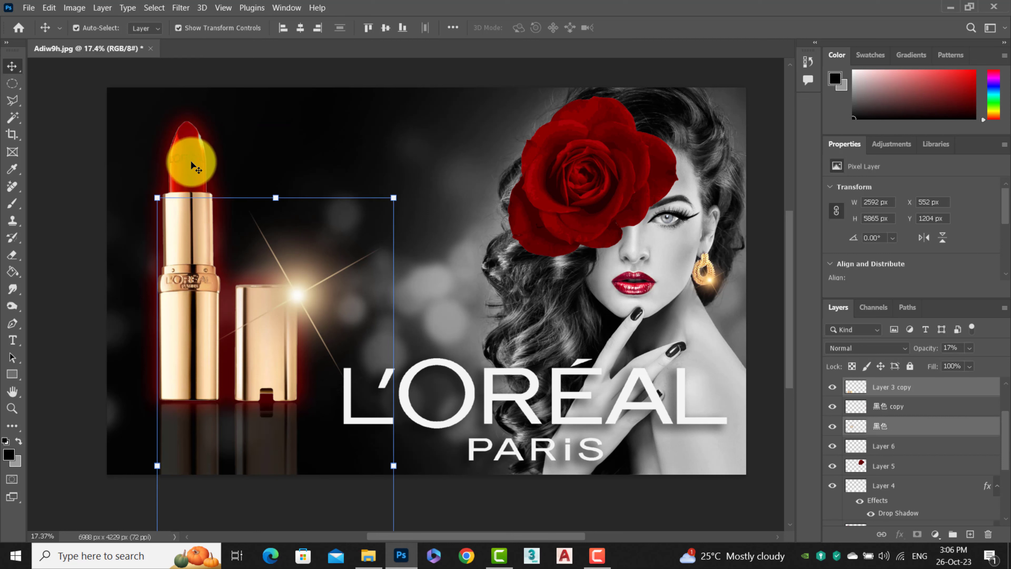
Step: Scale the selected layers to 109.89% and shift them slightly down-left, then commit
left_click(191, 160)
left_click_drag(411, 99, 429, 63)
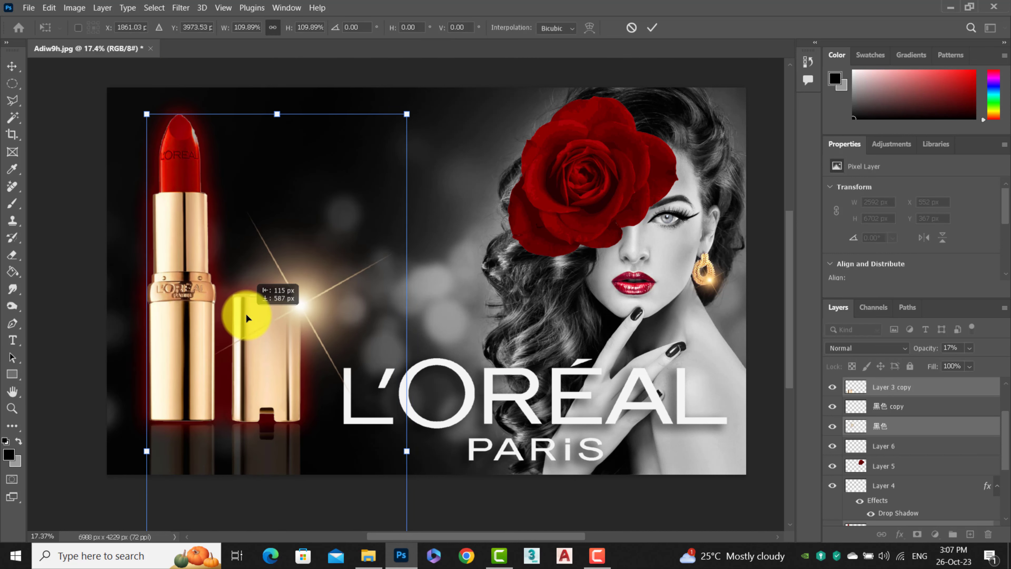
left_click_drag(245, 304, 245, 307)
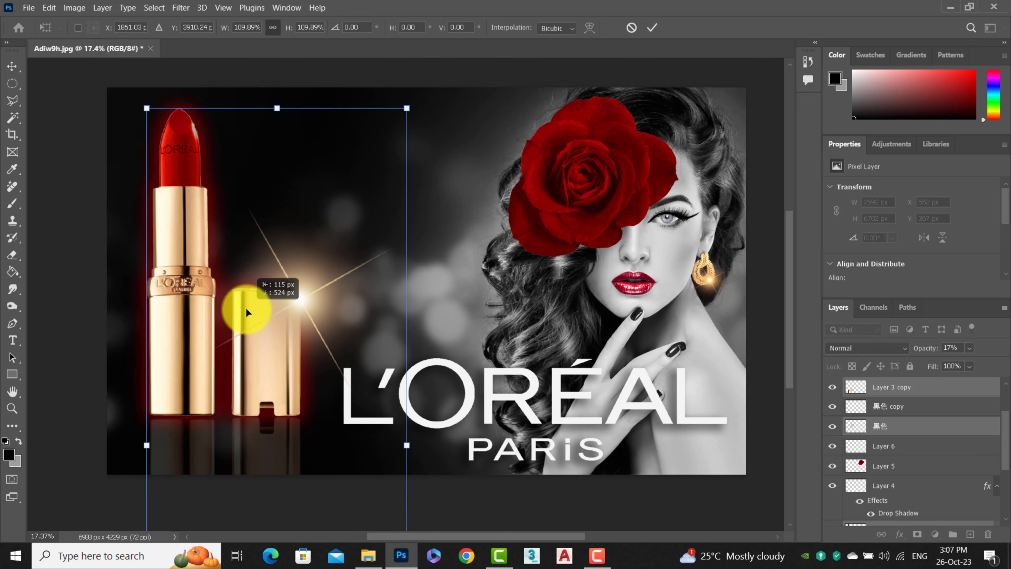
left_click(653, 28)
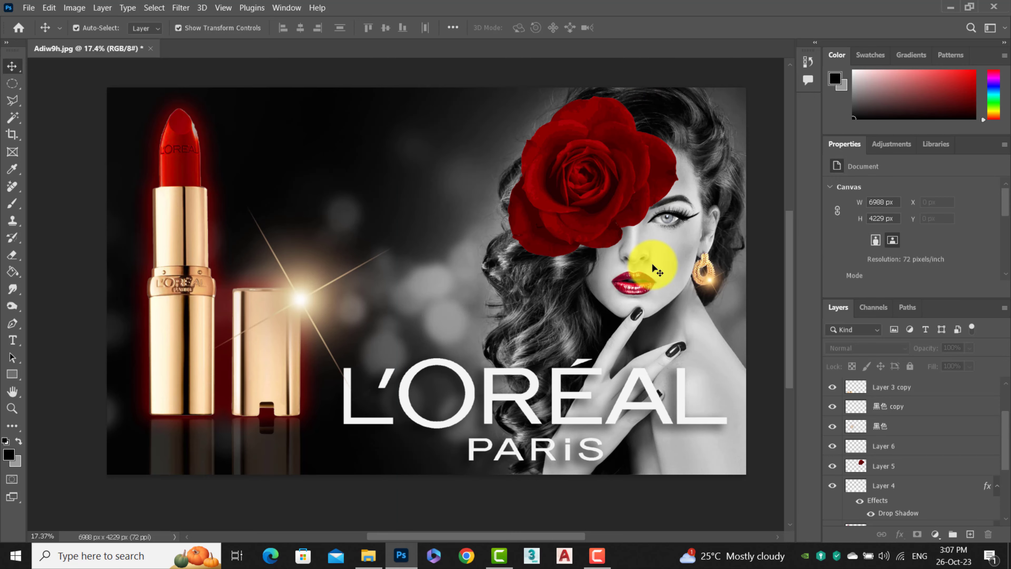
Step: Zoom in on the face and nudge the rose (Layer 5) slightly down and right
scroll(685, 217, "up", 3)
scroll(685, 217, "up", 2)
scroll(685, 217, "up", 2)
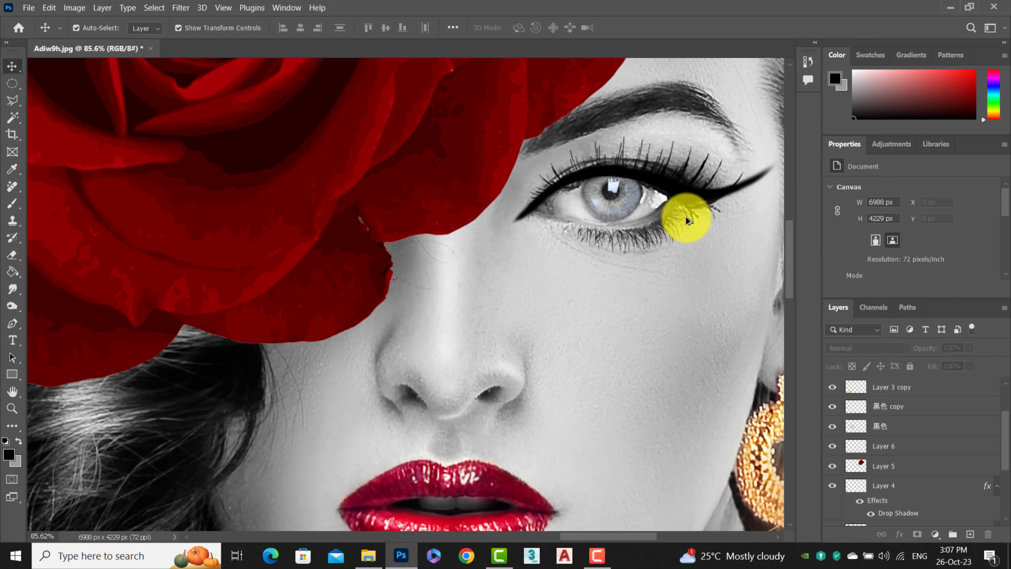
left_click_drag(685, 216, 565, 257)
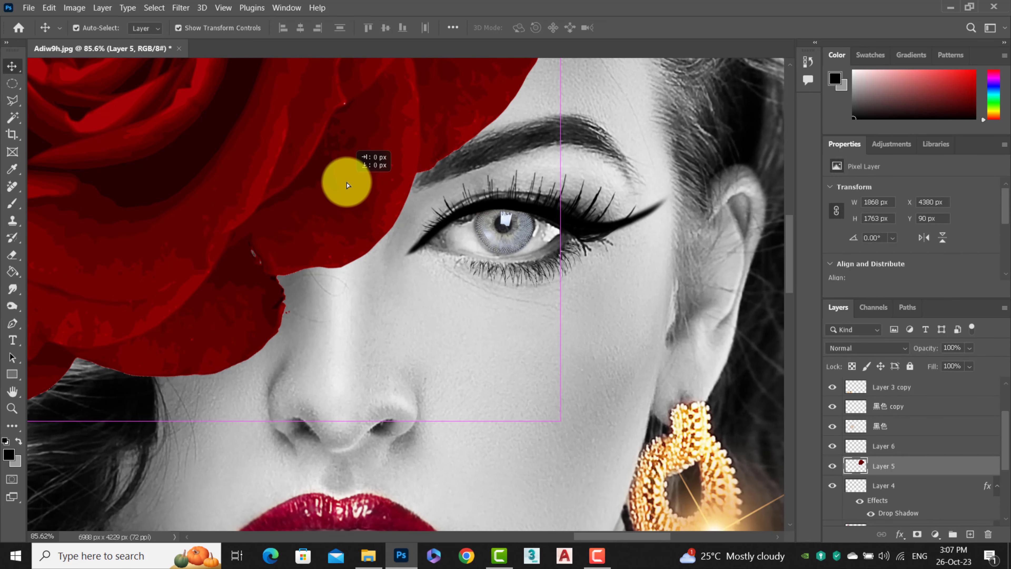
left_click_drag(329, 172, 350, 185)
Step: Deselect, zoom out to recentre the whole ad, and bring up the screen recorder's controls
scroll(599, 227, "down", 2)
scroll(600, 227, "down", 2)
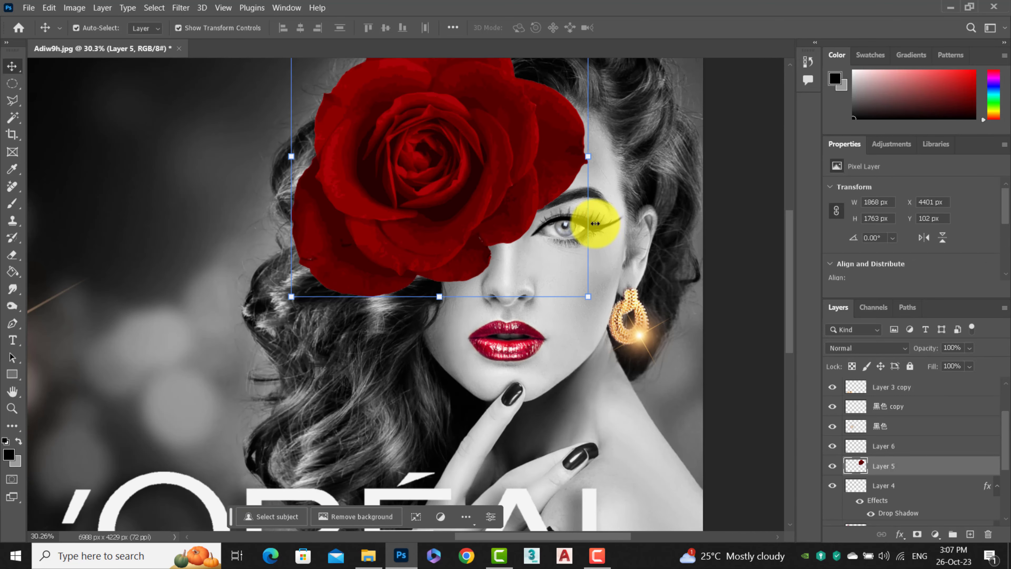
scroll(599, 227, "down", 3)
left_click(716, 284)
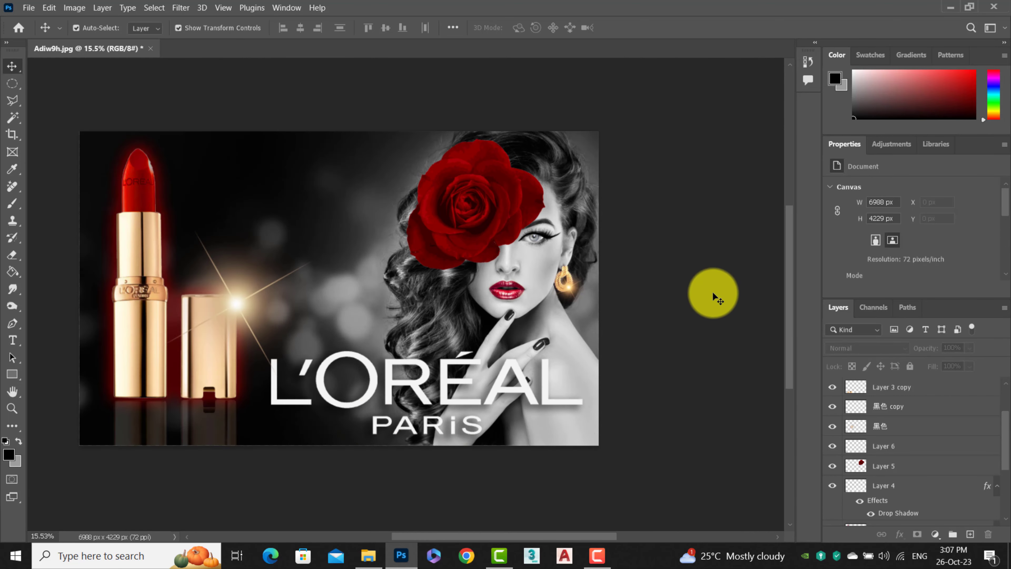
scroll(318, 414, "down", 1)
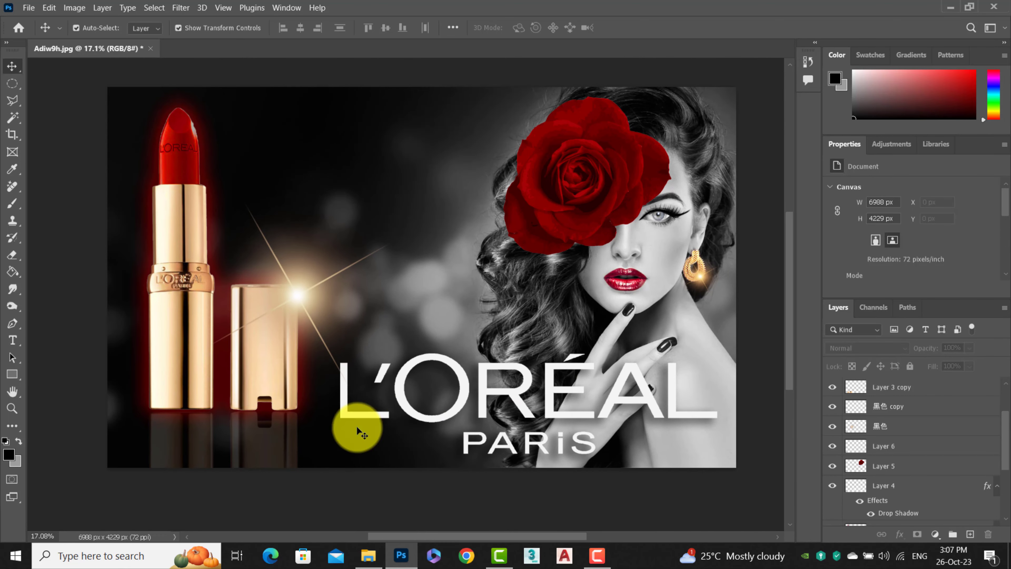
left_click_drag(542, 334, 527, 349)
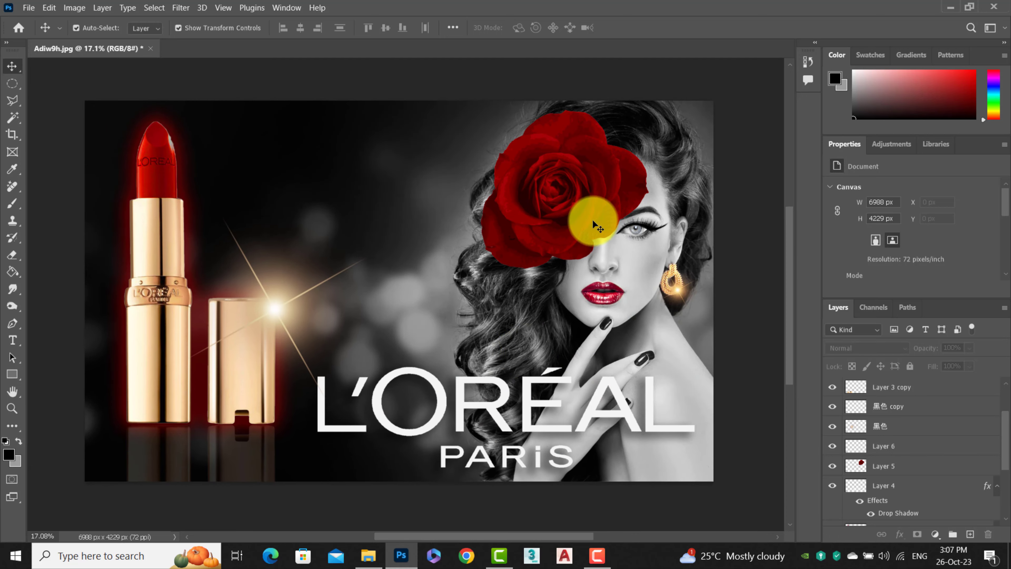
left_click(585, 544)
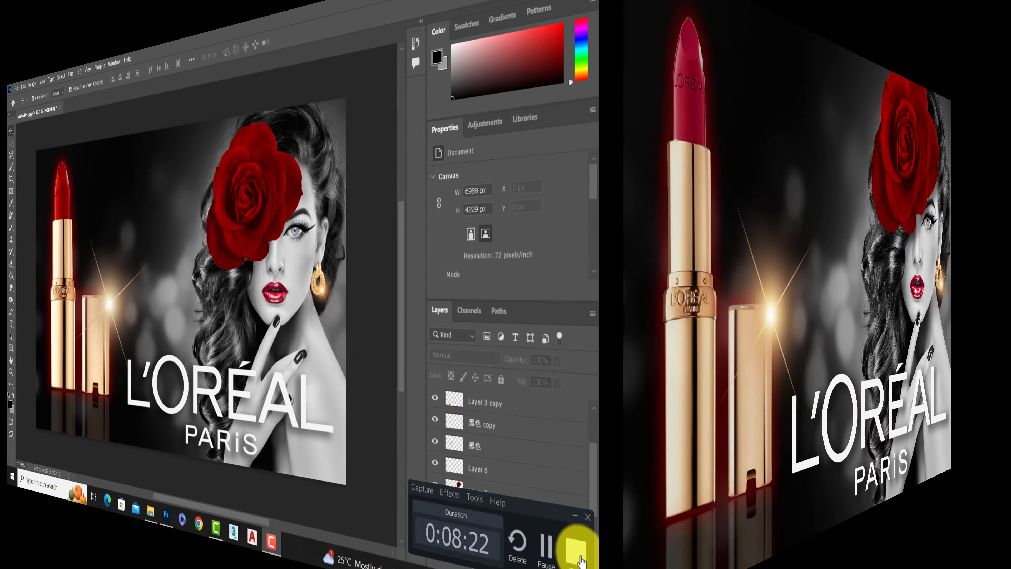